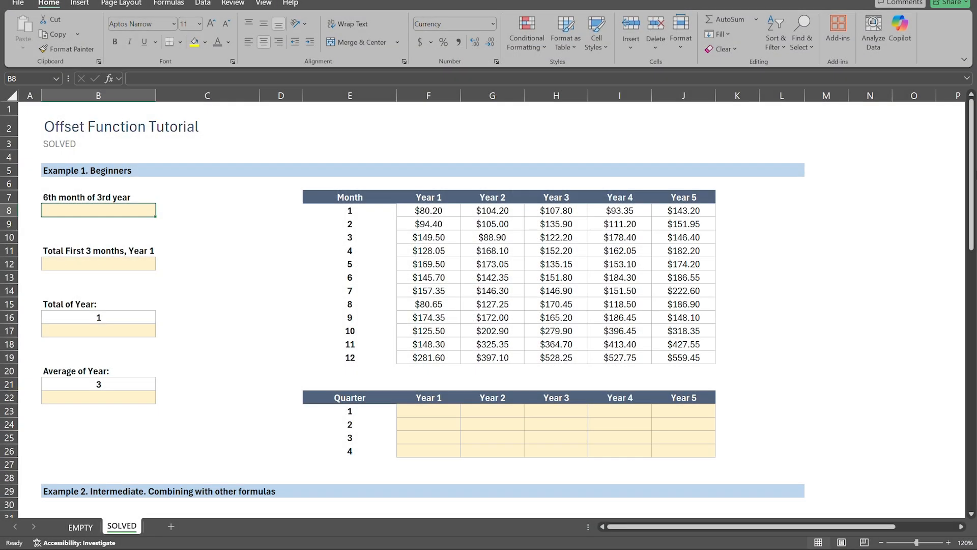
# Enter =OFFSET(E7,6,3) in B8 to return the 6th month of the 3rd year, starting from the Month header
pyautogui.write('=')
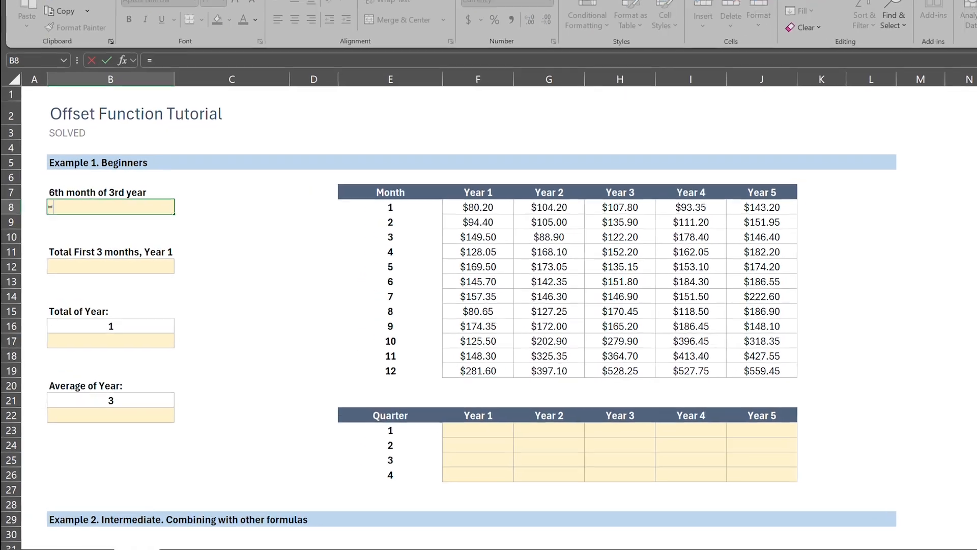
pyautogui.write('OFFSET(')
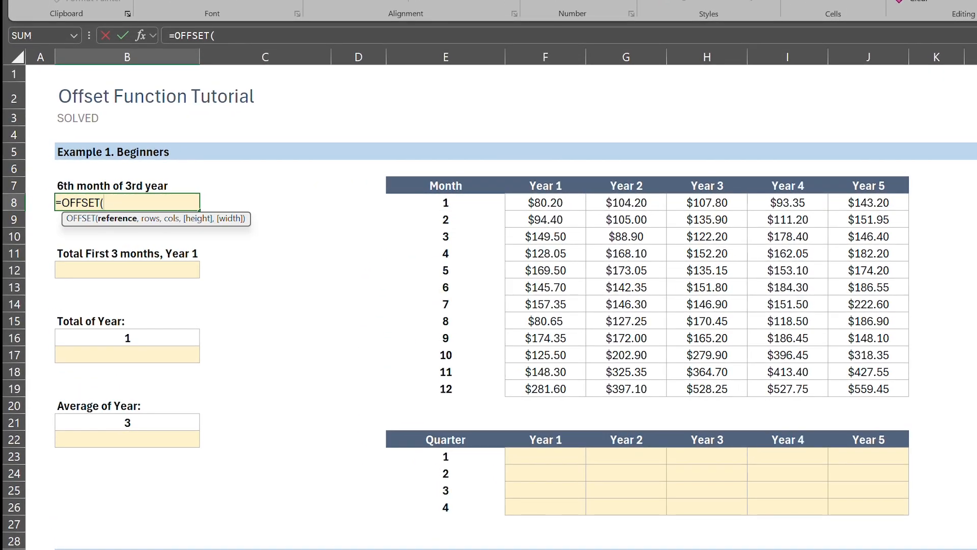
pyautogui.press('Right')
pyautogui.press('Right')
pyautogui.press('Right')
pyautogui.press('Up')
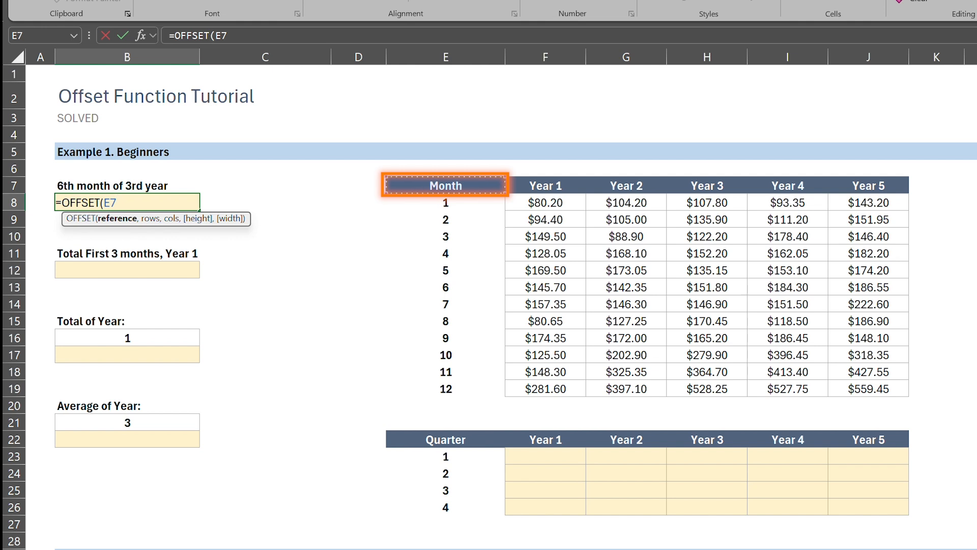
pyautogui.write(',')
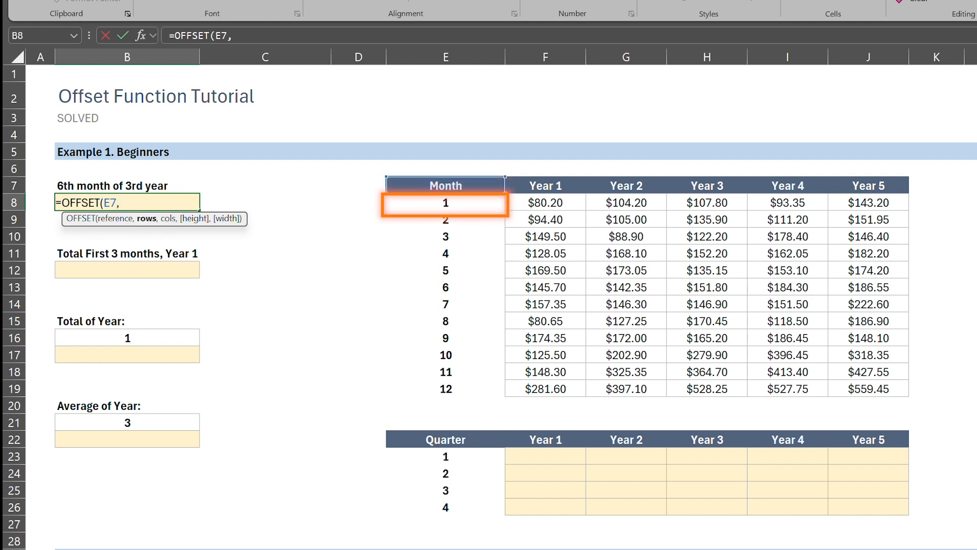
pyautogui.write('6')
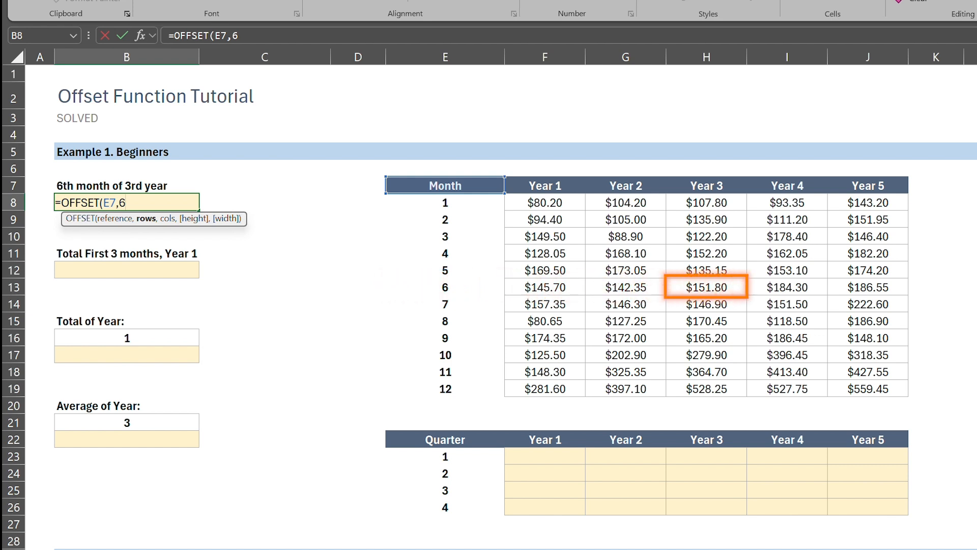
pyautogui.write(',3')
pyautogui.press('Return')
# Replace the B8 formula with =OFFSET(F8,5,2), using the first Year 1 value as the reference
pyautogui.press('Up')
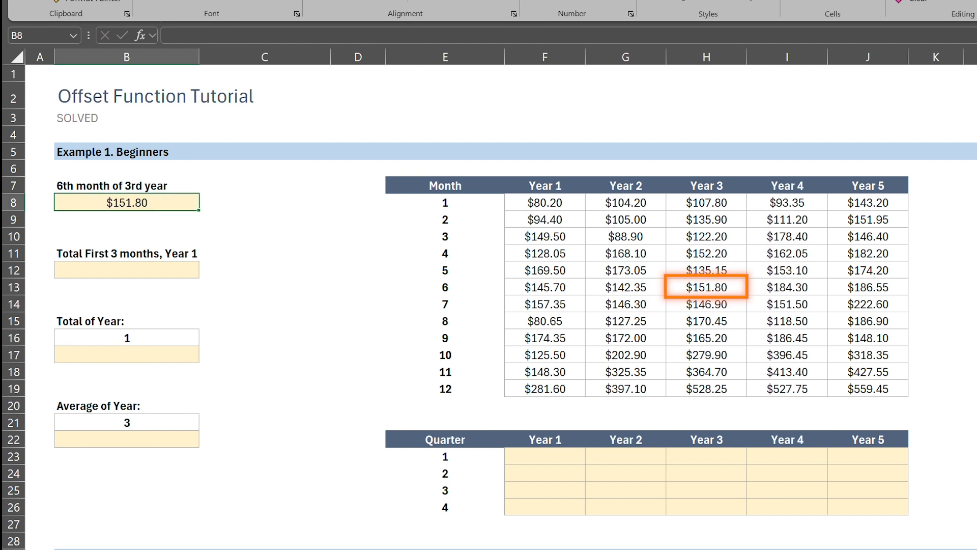
pyautogui.write('=OFFSET(')
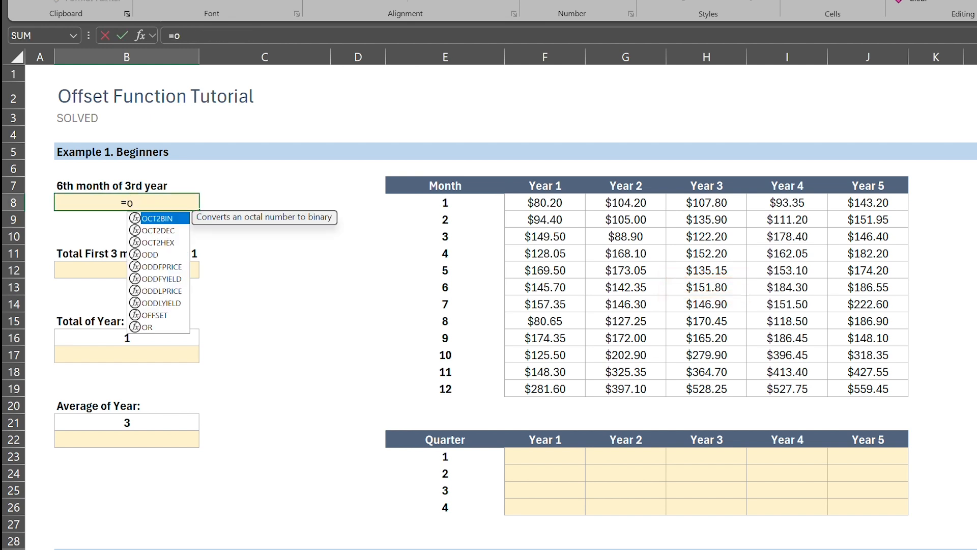
pyautogui.press('Right')
pyautogui.press('Right')
pyautogui.press('Right')
pyautogui.press('Right')
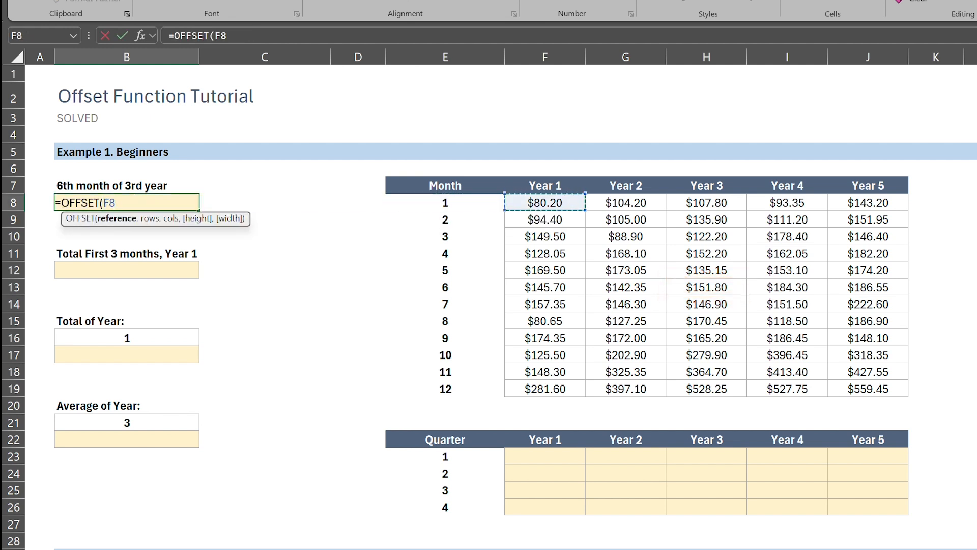
pyautogui.write(',5,2')
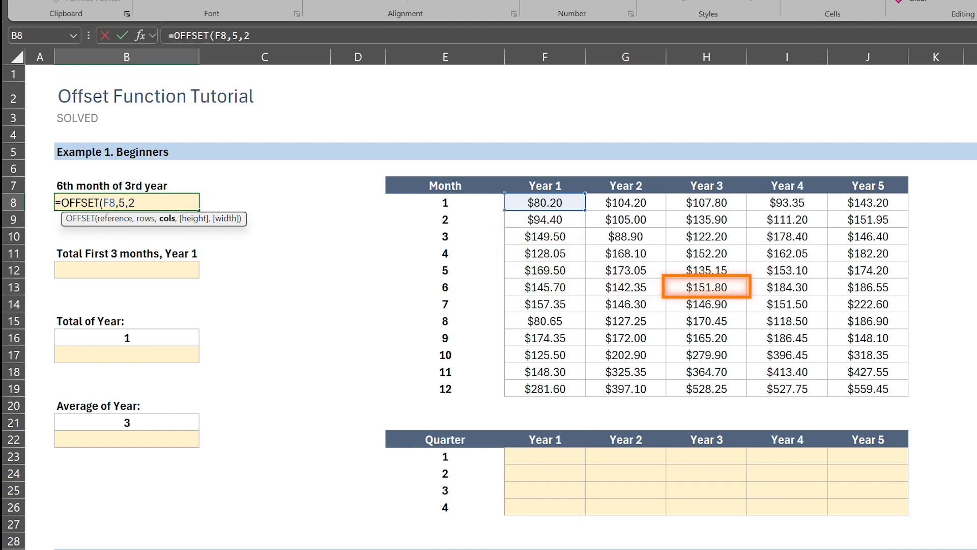
pyautogui.press('Return')
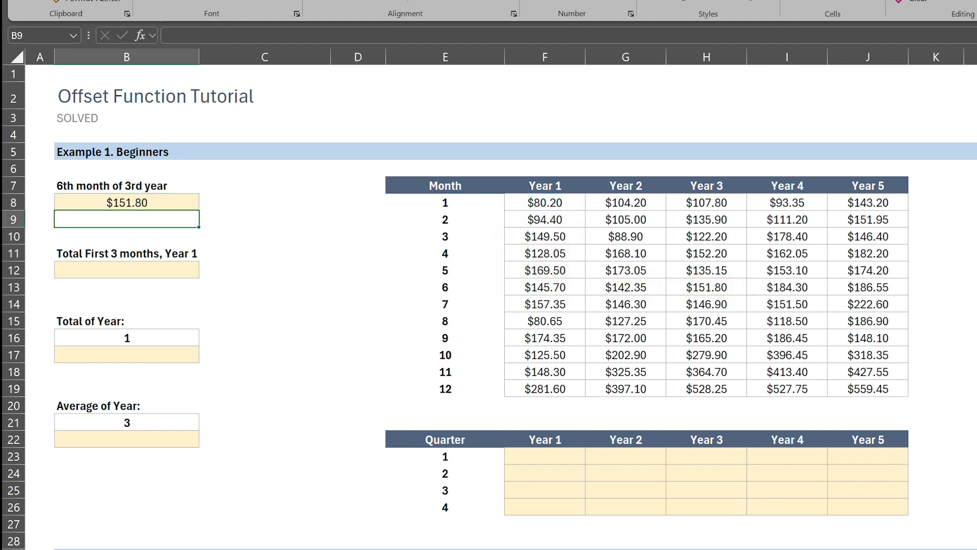
# Replace the B8 formula with =OFFSET(H7,6,0), using the Year 3 header as the reference
pyautogui.press('Up')
pyautogui.write('=offset(')
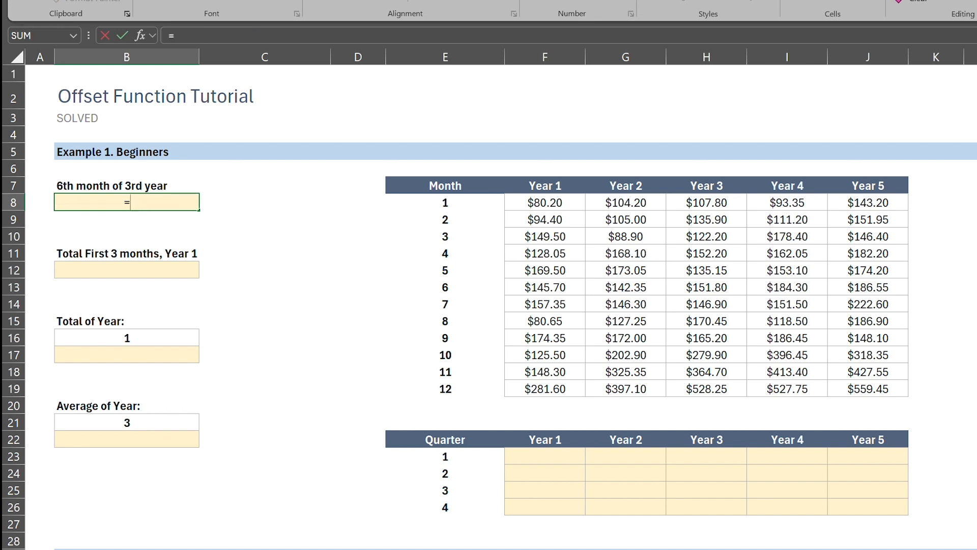
pyautogui.press('Right')
pyautogui.press('Right')
pyautogui.press('Right')
pyautogui.press('Right')
pyautogui.press('Right')
pyautogui.press('Right')
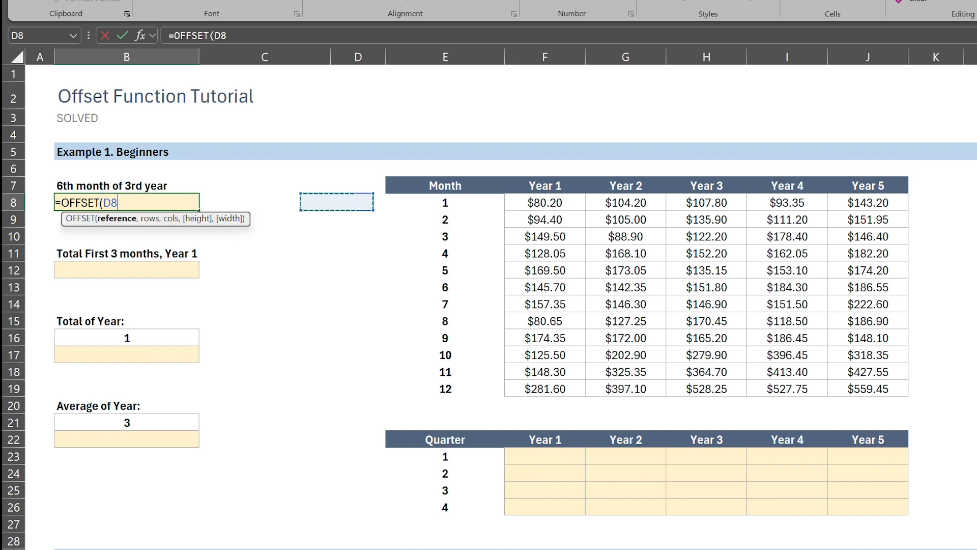
pyautogui.press('Up')
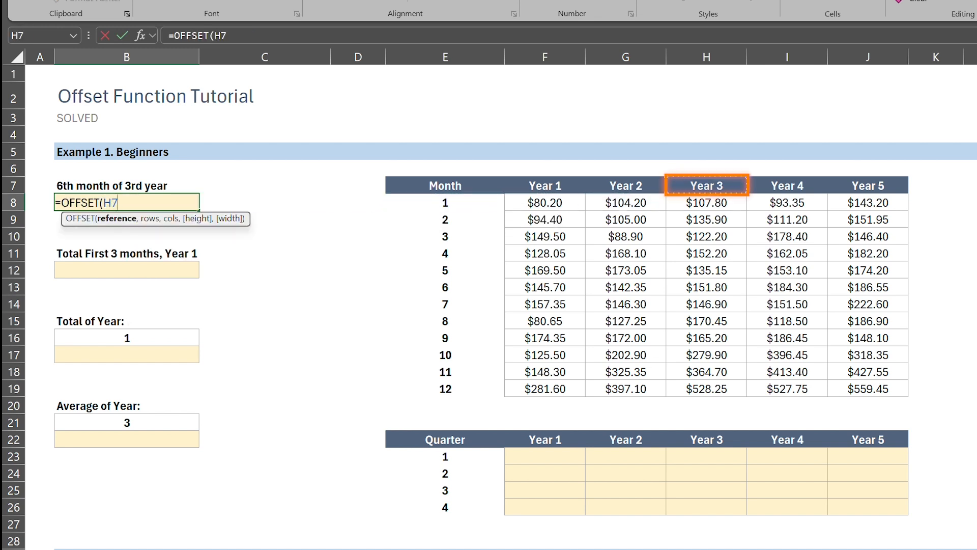
pyautogui.write(',')
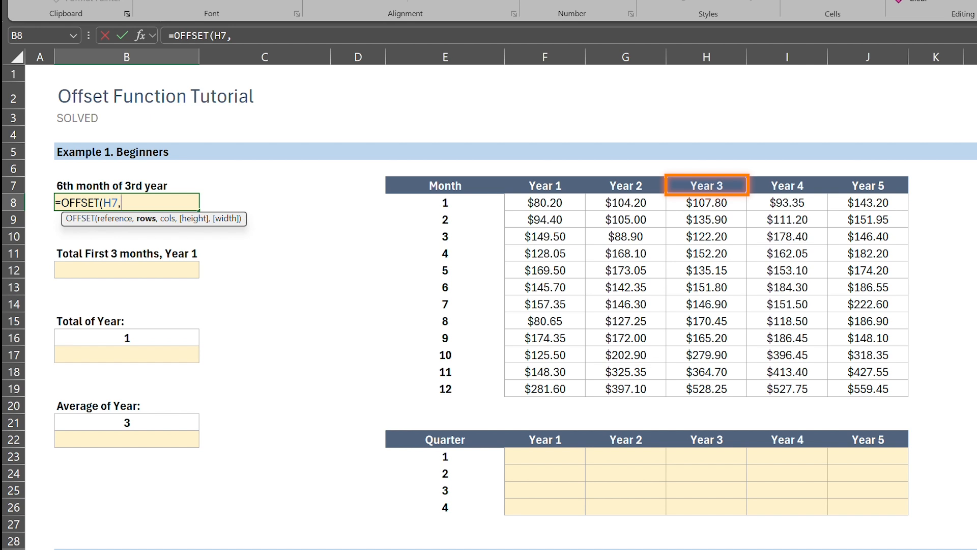
pyautogui.write('6,0)')
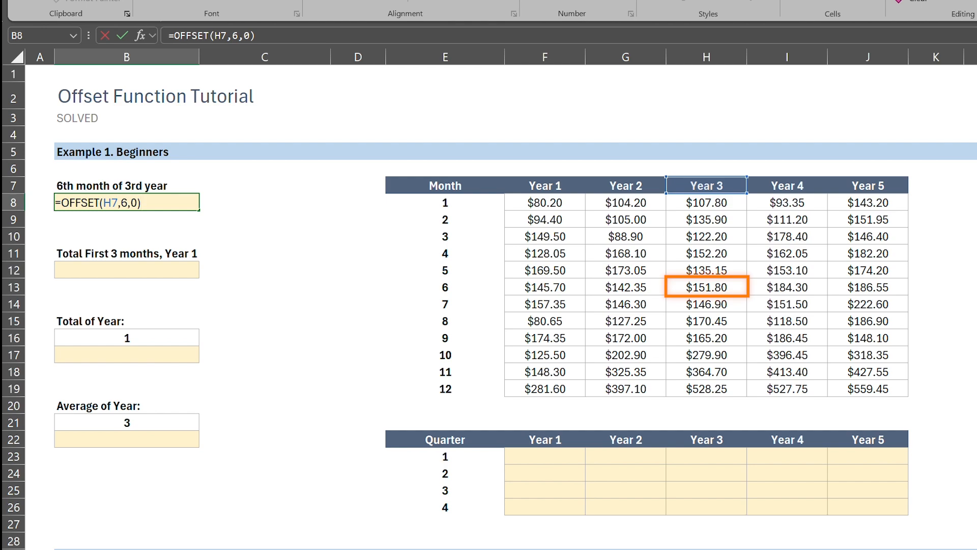
pyautogui.press('Return')
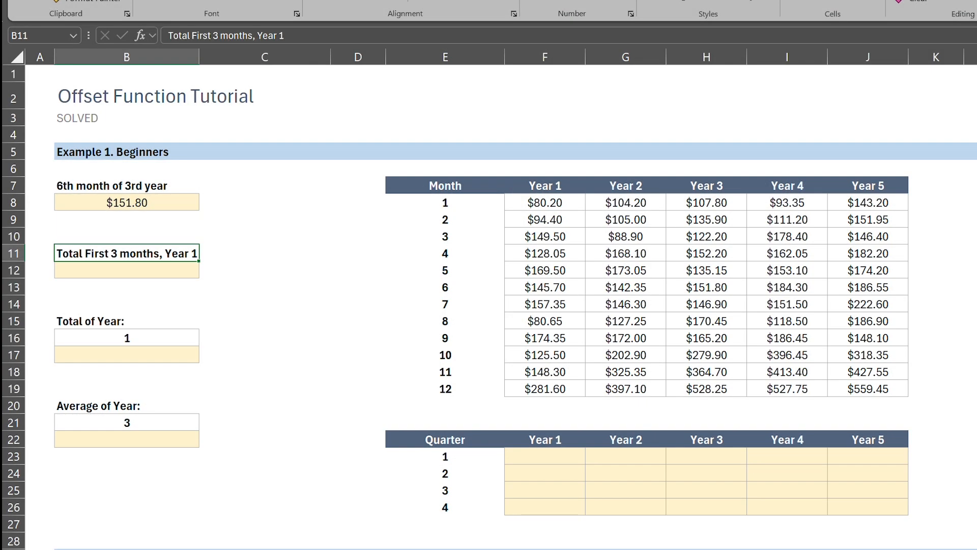
# Enter =OFFSET(E7,1,1,3,1) in B12 to return the first three months of Year 1
pyautogui.click(127, 270)
pyautogui.write('=')
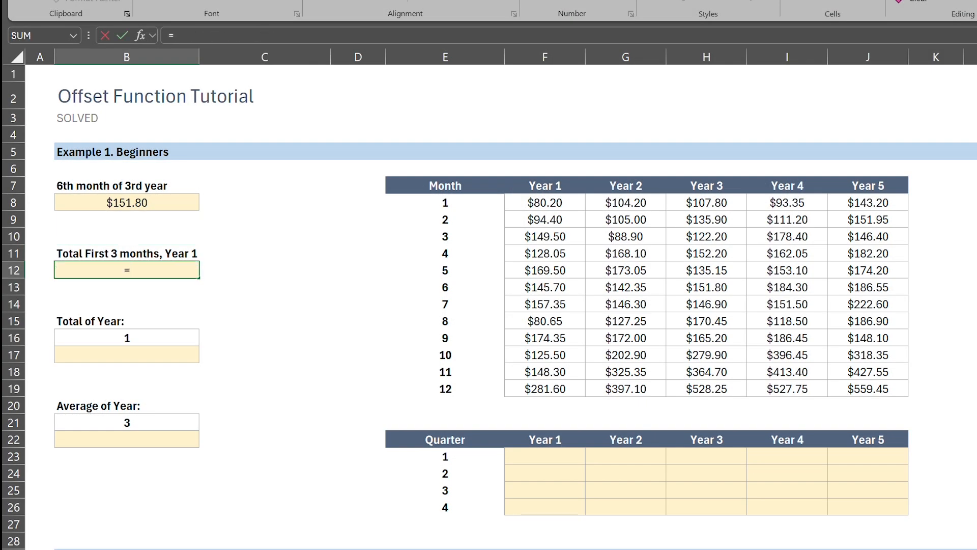
pyautogui.write('off')
pyautogui.press('Tab')
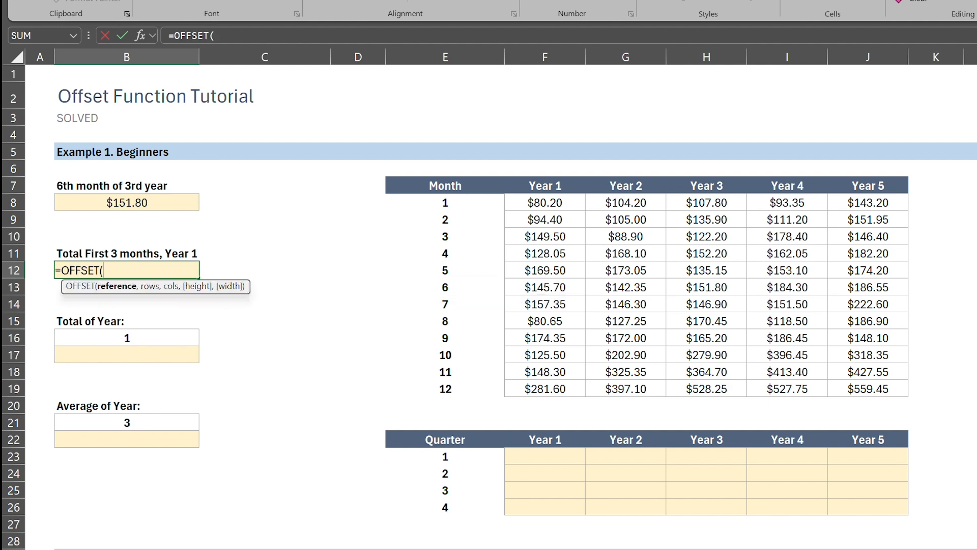
pyautogui.press('Right')
pyautogui.press('Right')
pyautogui.press('Right')
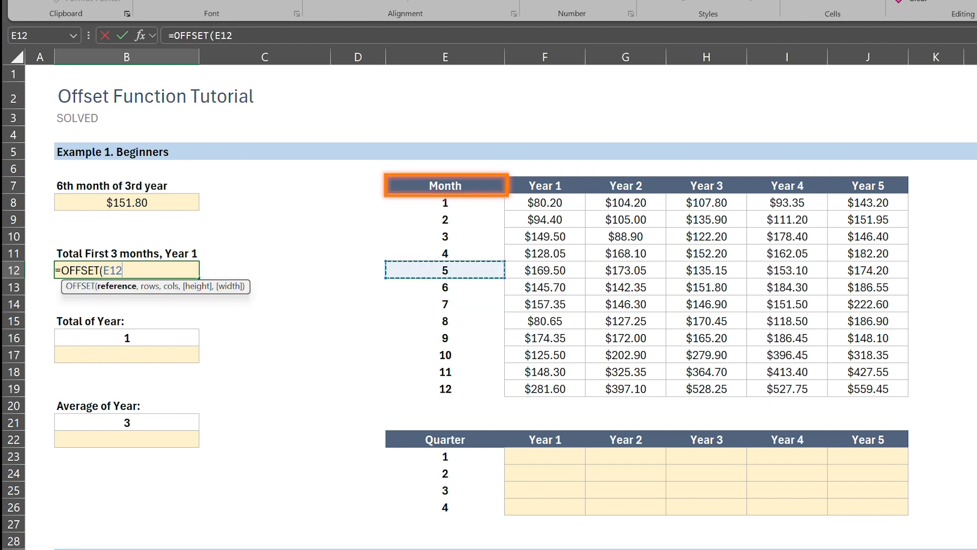
pyautogui.press('Up')
pyautogui.press('Up')
pyautogui.press('Up')
pyautogui.press('Up')
pyautogui.press('Up')
pyautogui.write(',')
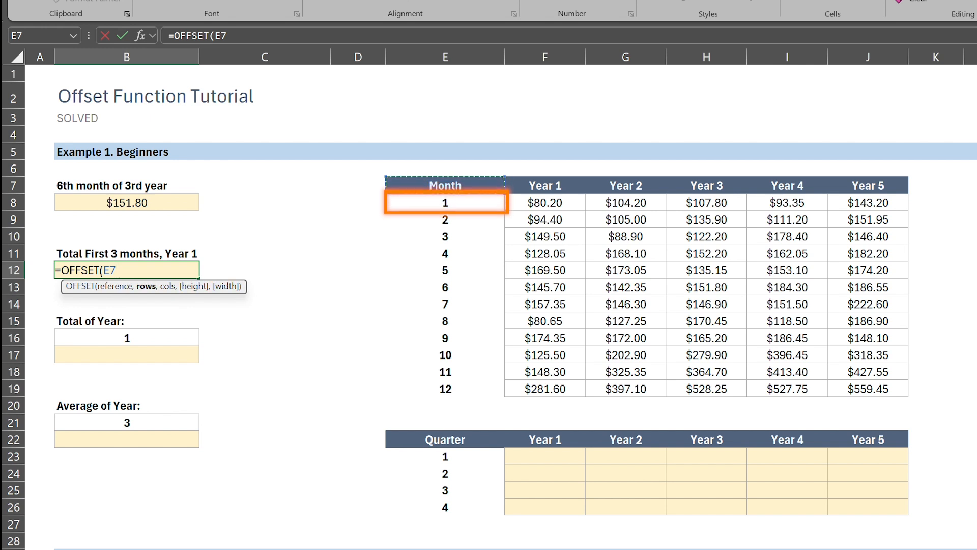
pyautogui.write('1,1')
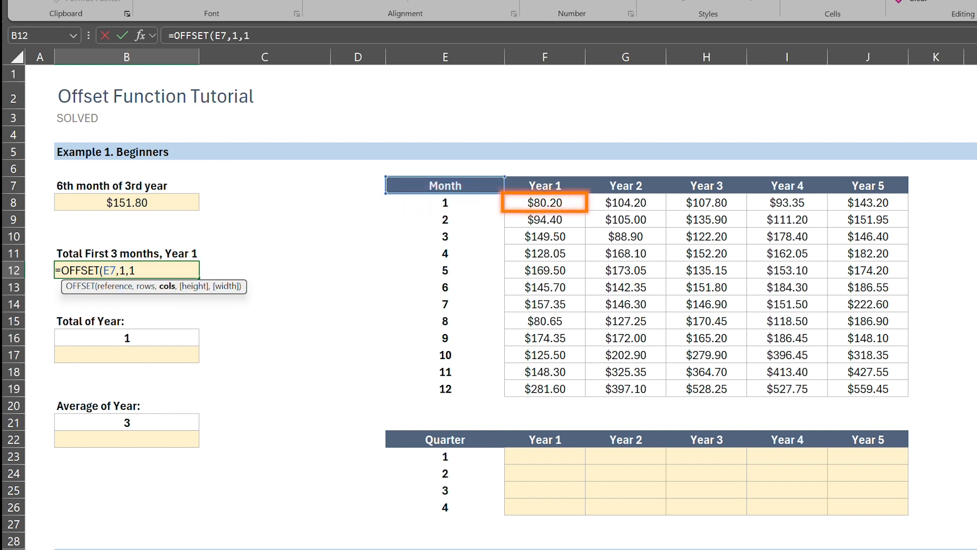
pyautogui.write(',')
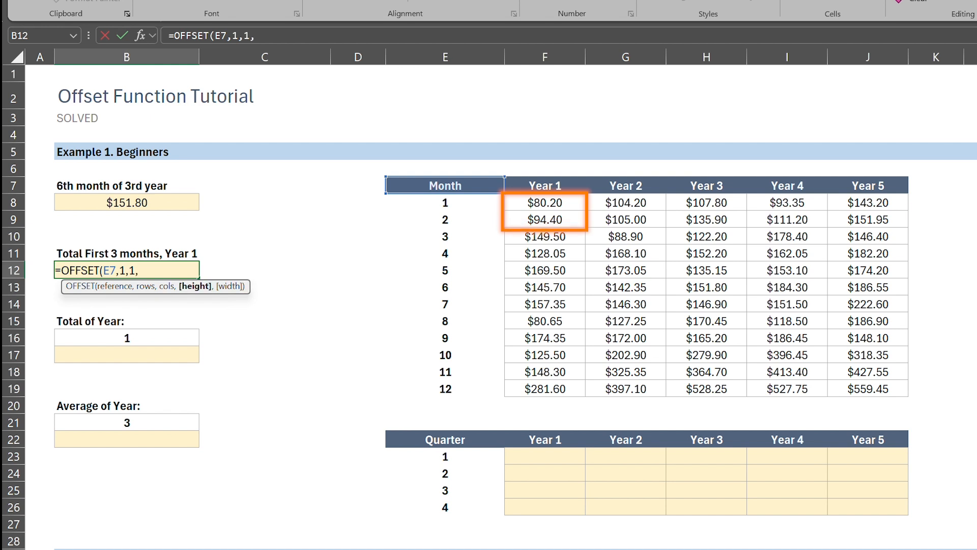
pyautogui.write('3')
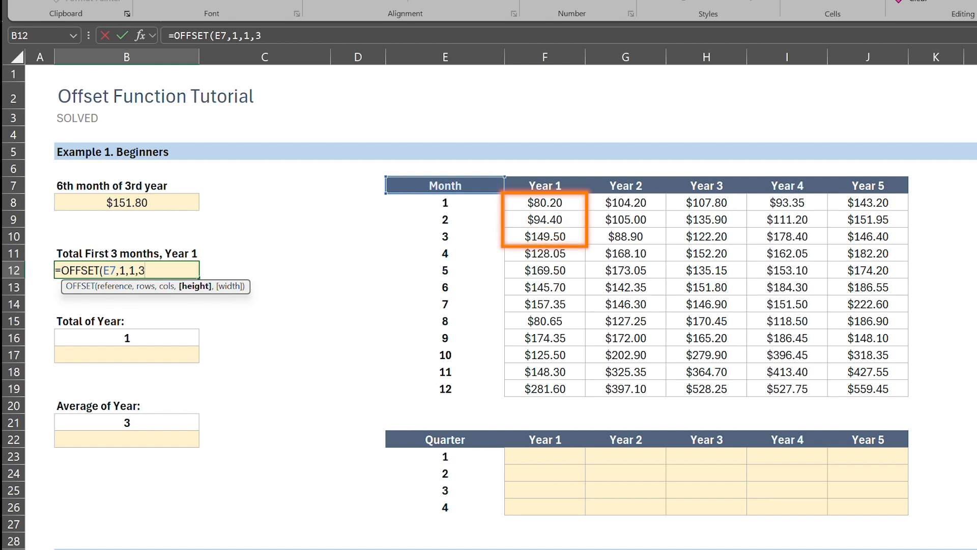
pyautogui.write(',1)')
pyautogui.press('Return')
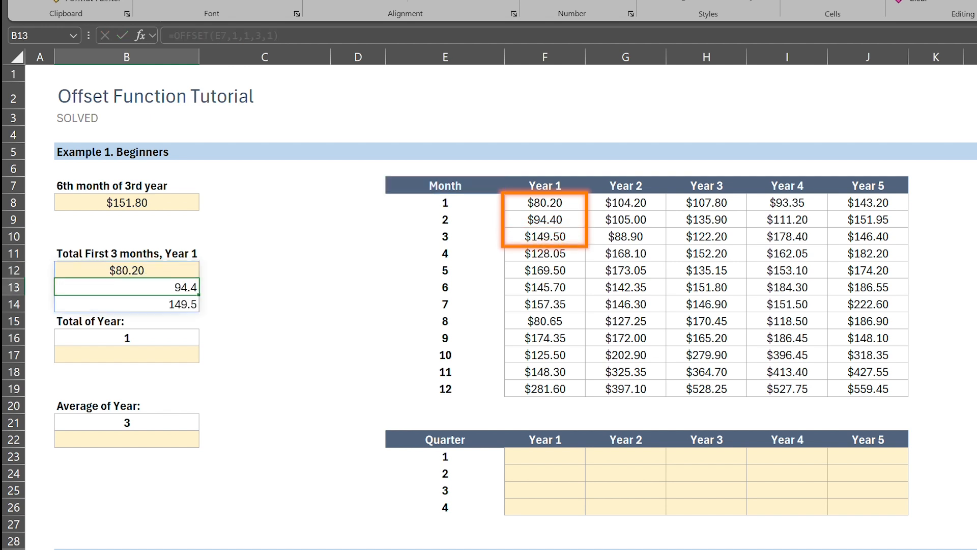
# Wrap the OFFSET formula in B12 in a SUM function to total the three months
pyautogui.press('Up')
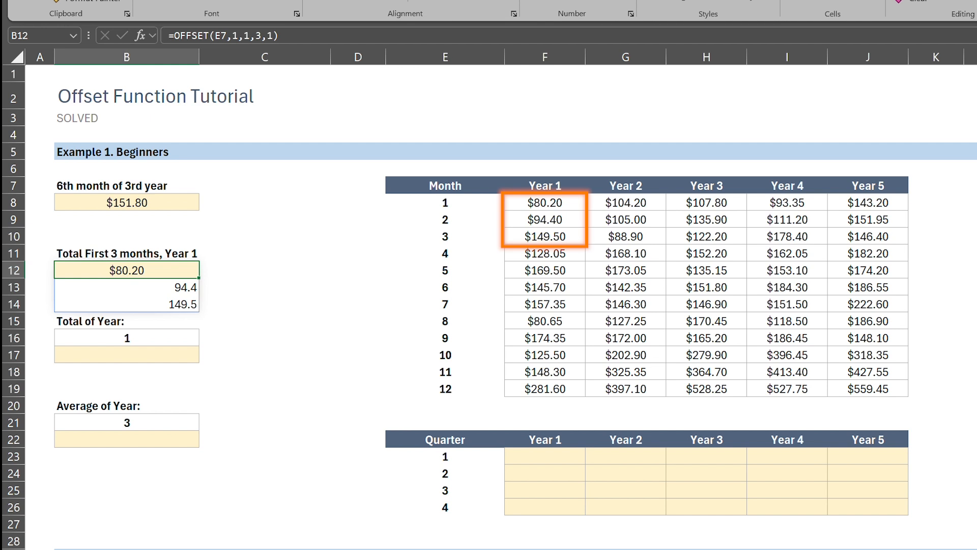
pyautogui.press('F2')
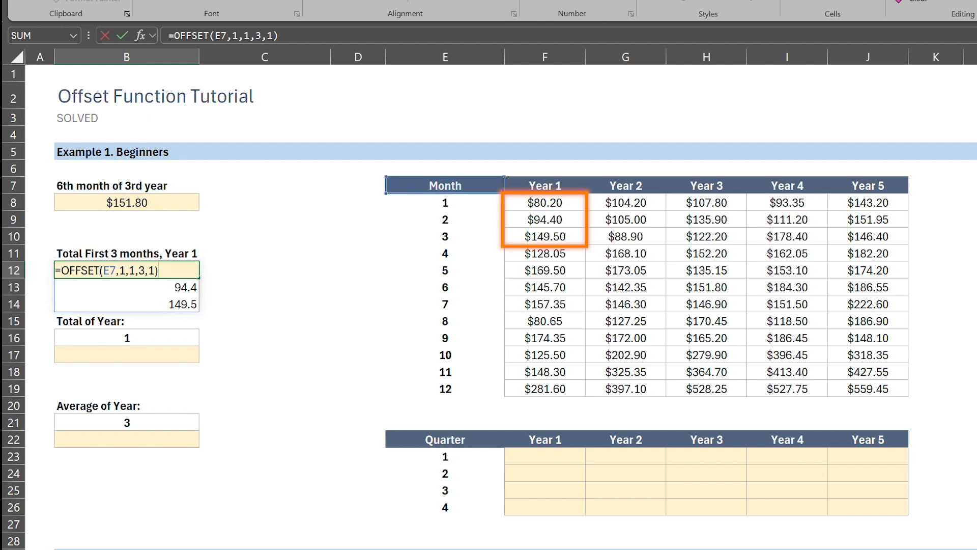
pyautogui.write('sum(')
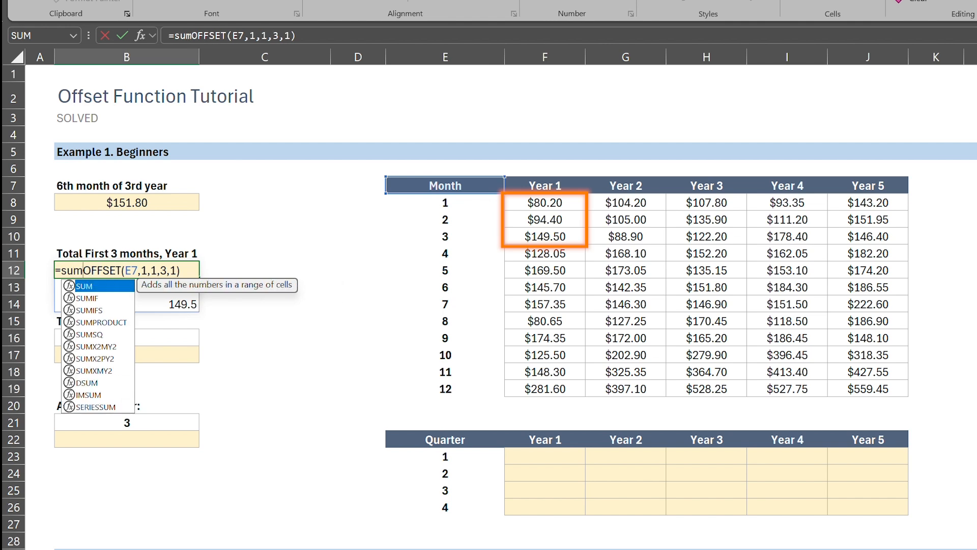
pyautogui.press('Return')
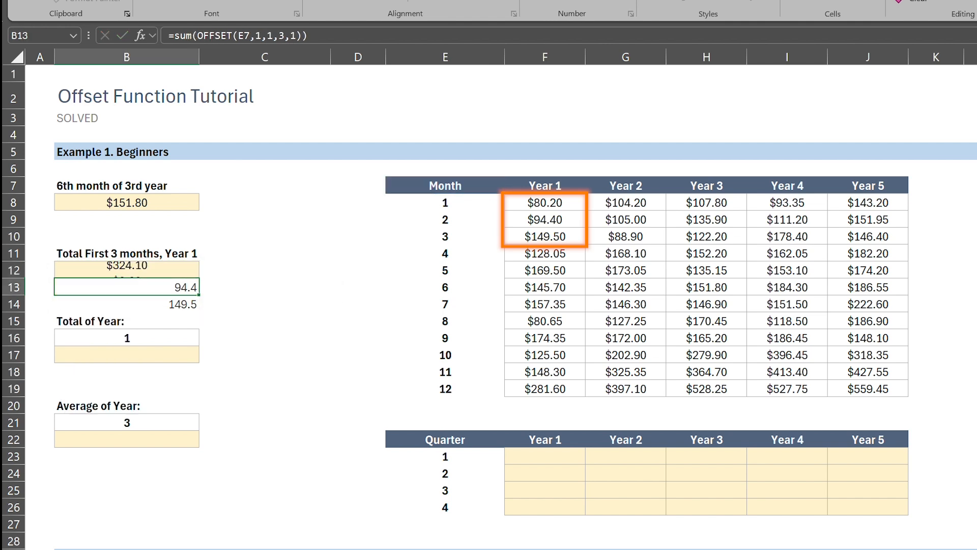
# Try a column offset of 2 in the B12 formula to total Year 2's first three months, and undo that change
pyautogui.press('Up')
pyautogui.press('F2')
pyautogui.press('Left')
pyautogui.press('Left')
pyautogui.press('Left')
pyautogui.press('Left')
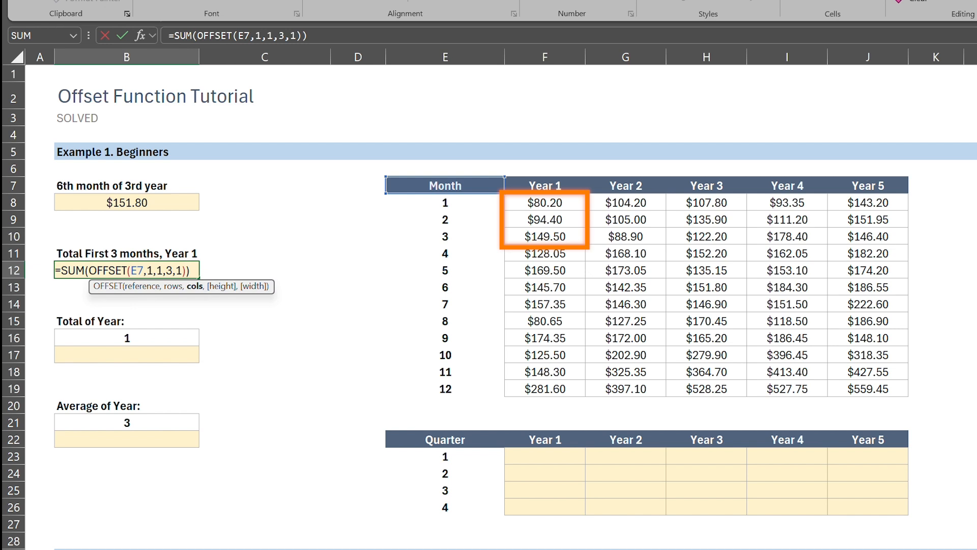
pyautogui.press('BackSpace')
pyautogui.write('2')
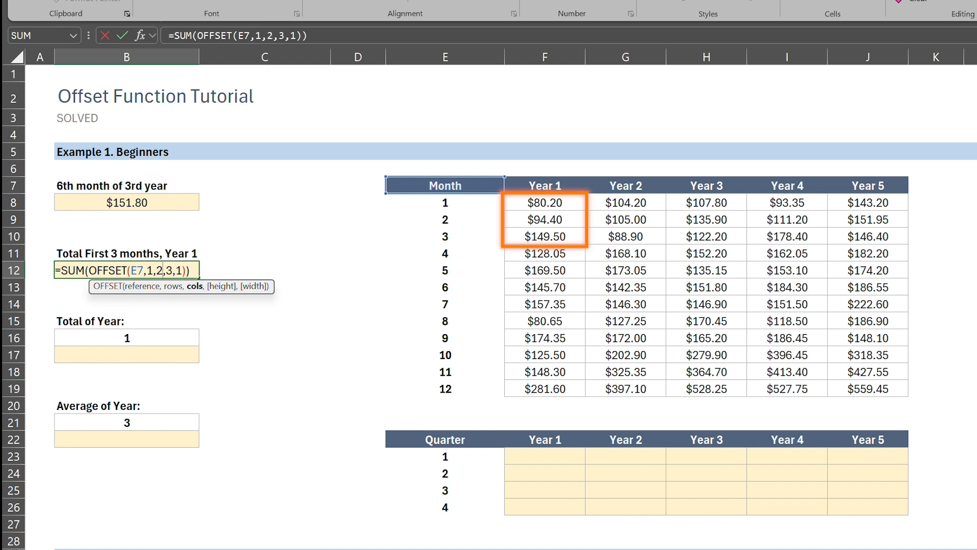
pyautogui.press('Return')
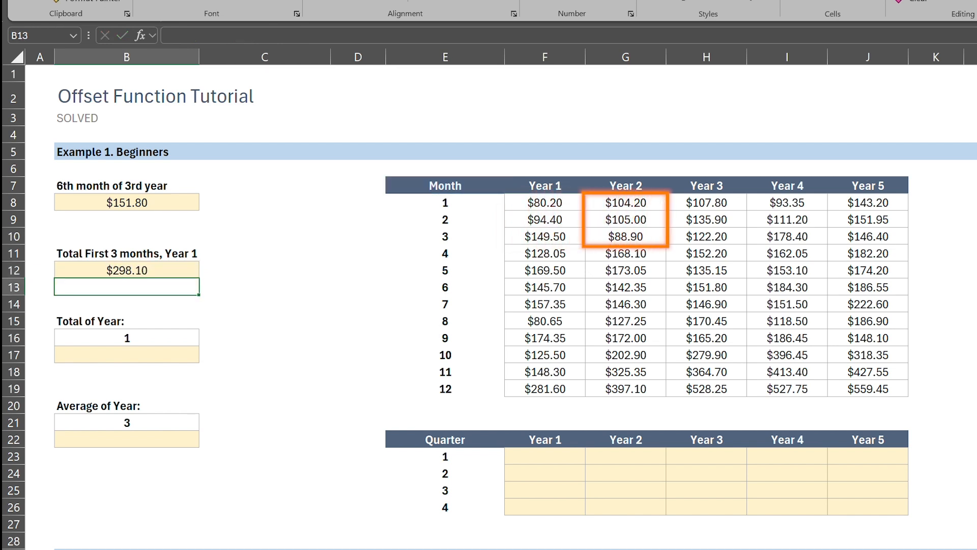
pyautogui.hotkey('ctrl', 'z')
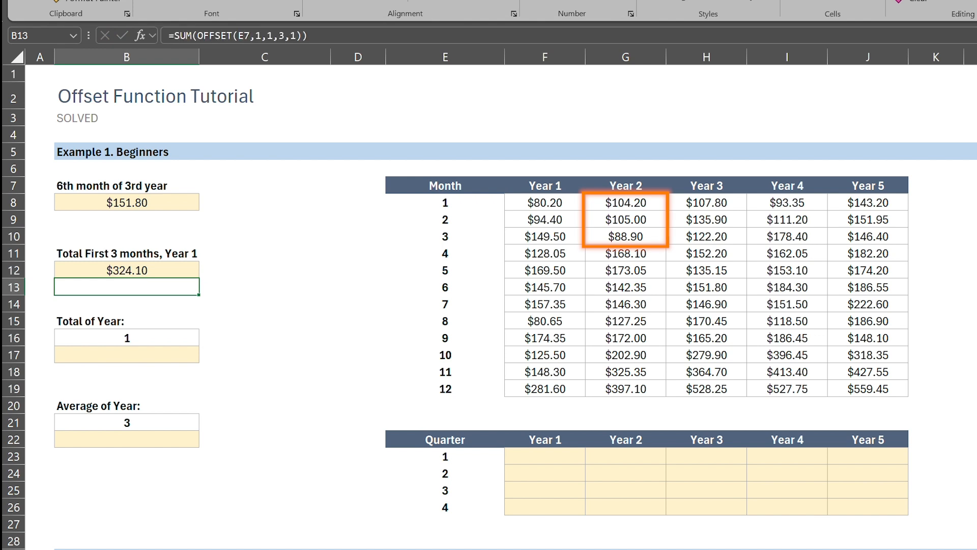
# Enter =SUM(OFFSET(E7,1,B16,12,1)) in B17 to total the 12 months of the year given in B16
pyautogui.press('Down')
pyautogui.press('Down')
pyautogui.press('Down')
pyautogui.press('Down')
pyautogui.press('Down')
pyautogui.write('=')
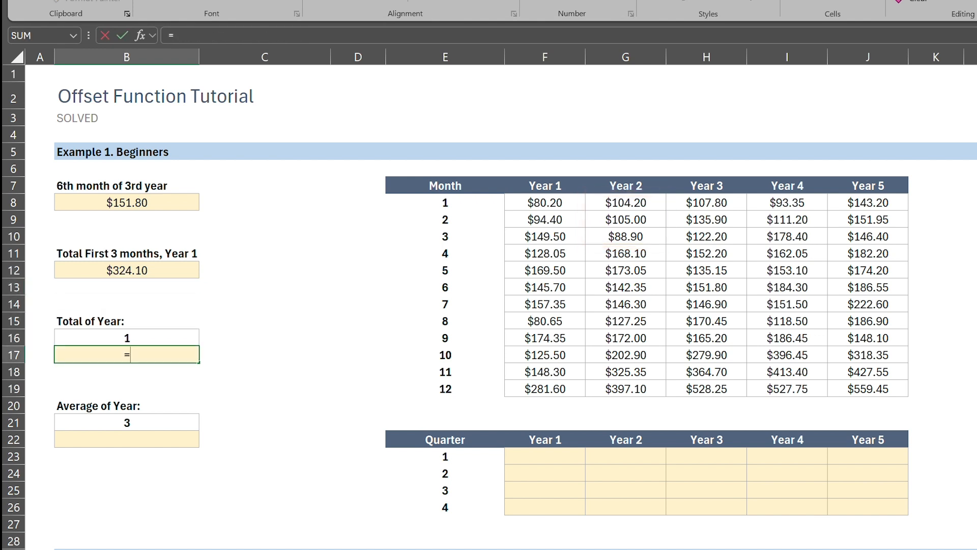
pyautogui.write('sum(')
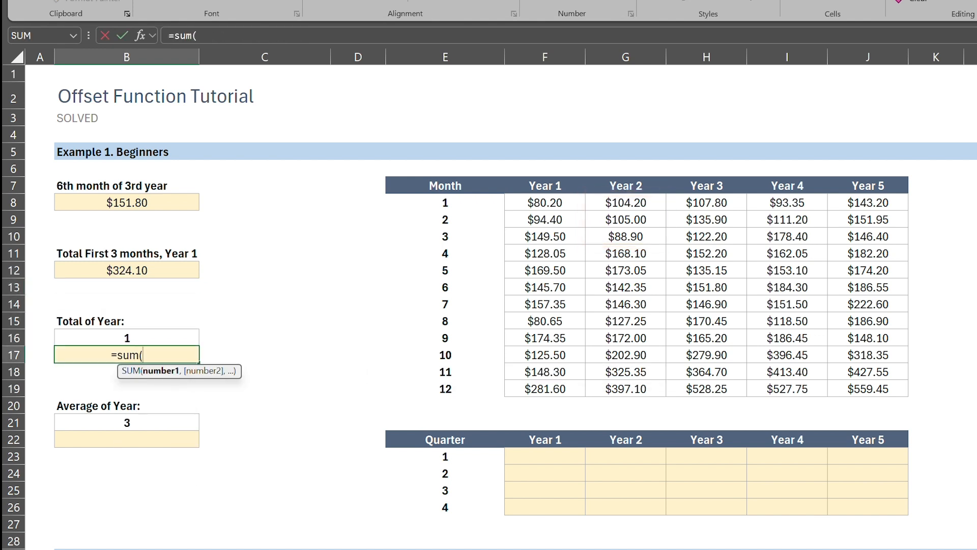
pyautogui.write('of')
pyautogui.press('Tab')
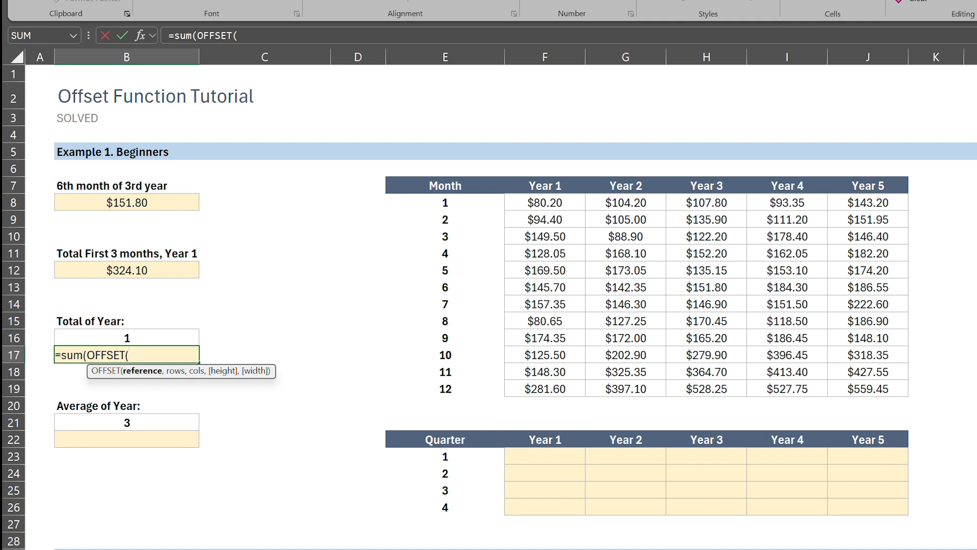
pyautogui.press('Right')
pyautogui.press('Right')
pyautogui.press('Right')
pyautogui.hotkey('ctrl', 'Up')
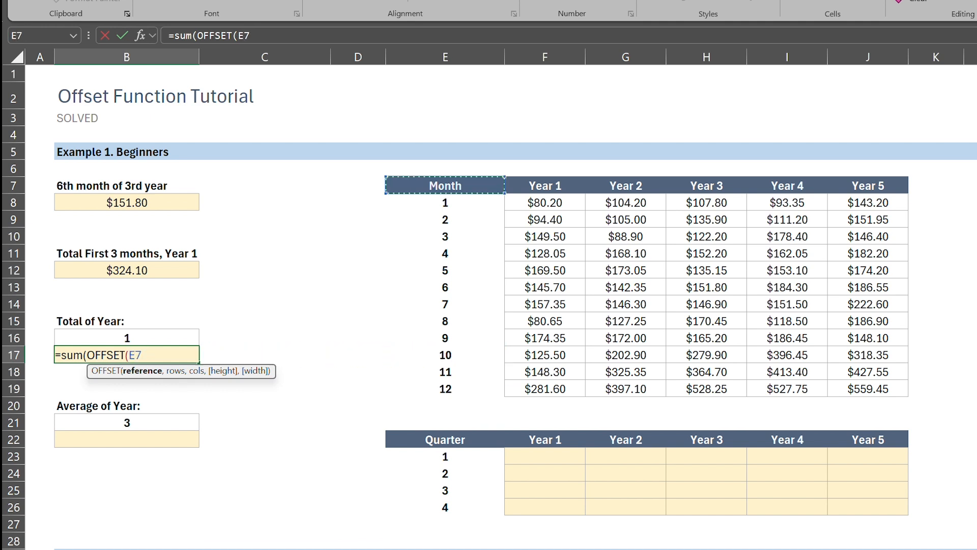
pyautogui.write(',')
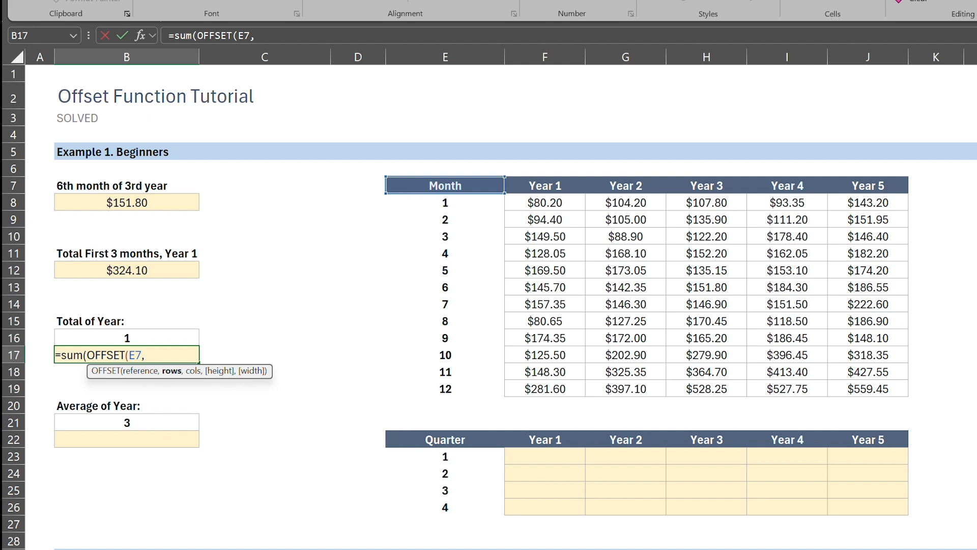
pyautogui.write('1,')
pyautogui.press('Up')
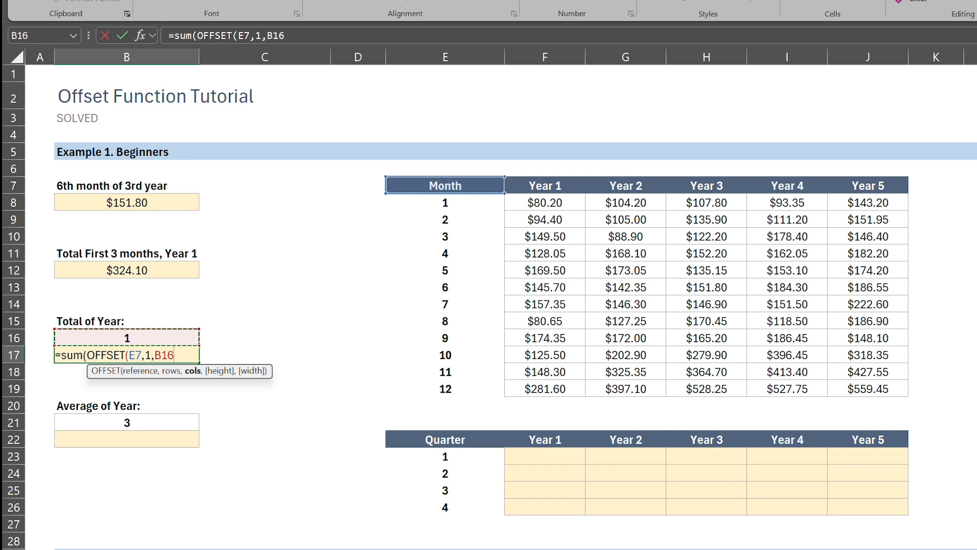
pyautogui.write(',')
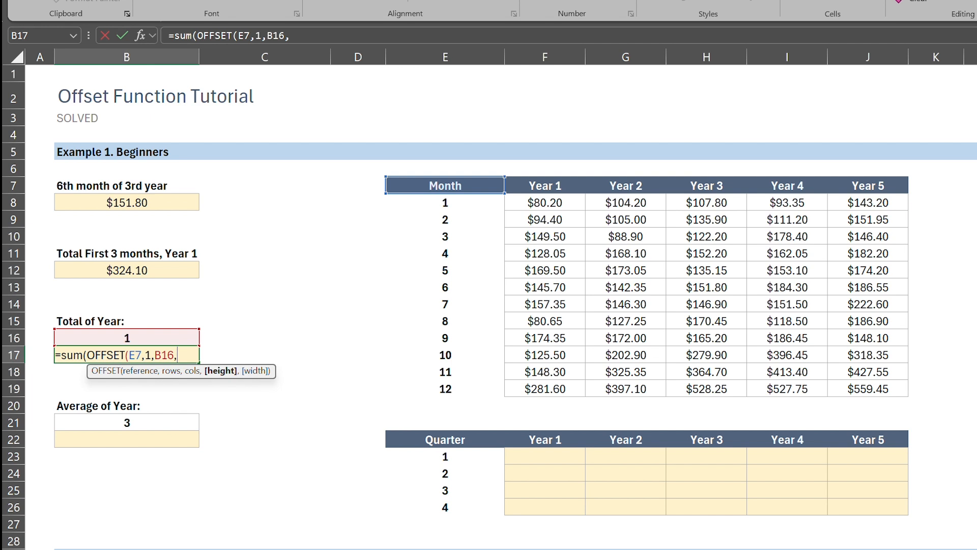
pyautogui.write('12,1))')
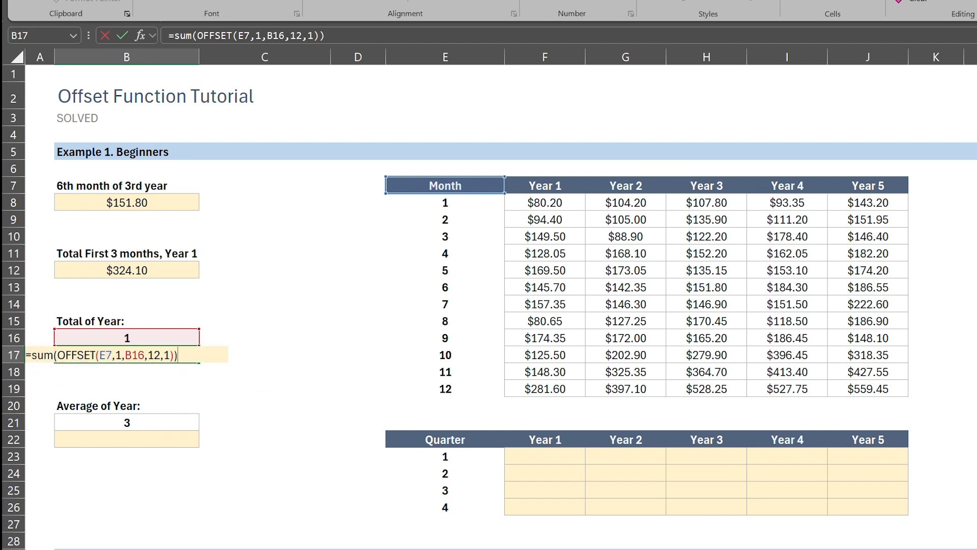
pyautogui.press('Return')
# Test the yearly total by setting the year in B16 to 2, to 3, and back to 1
pyautogui.press('Up')
pyautogui.press('Up')
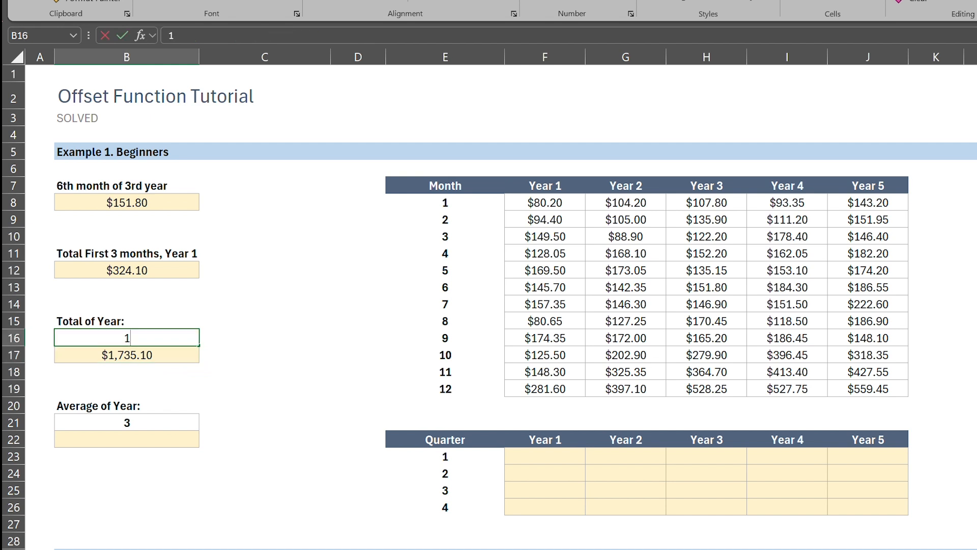
pyautogui.write('2')
pyautogui.press('Return')
pyautogui.press('Up')
pyautogui.write('3')
pyautogui.press('Return')
pyautogui.press('Up')
pyautogui.write('1')
pyautogui.press('Return')
# Enter =AVERAGE(OFFSET(E7,1,B21,12,1)) in B22 to average the 12 months of the year given in B21
pyautogui.press('Down')
pyautogui.press('Down')
pyautogui.press('Down')
pyautogui.press('Down')
pyautogui.press('Down')
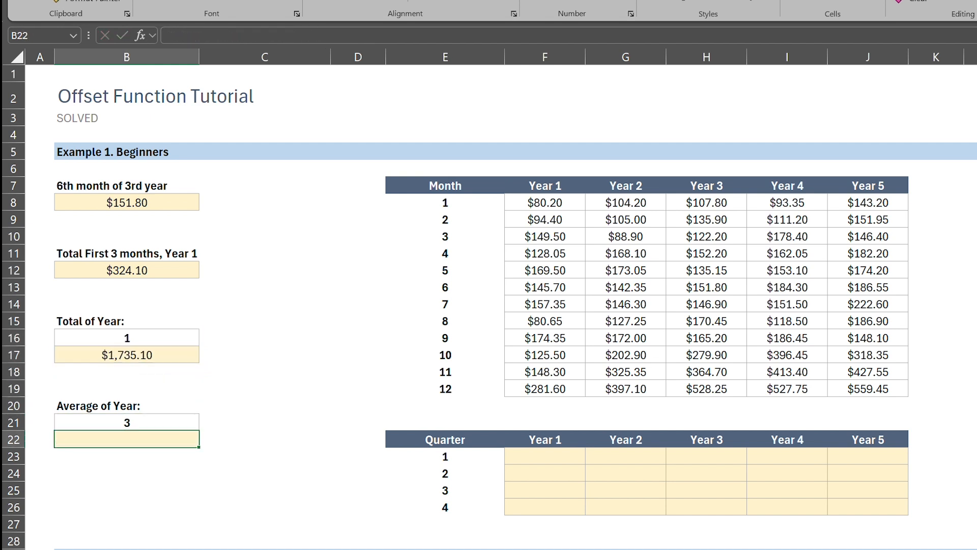
pyautogui.write('=average(offs')
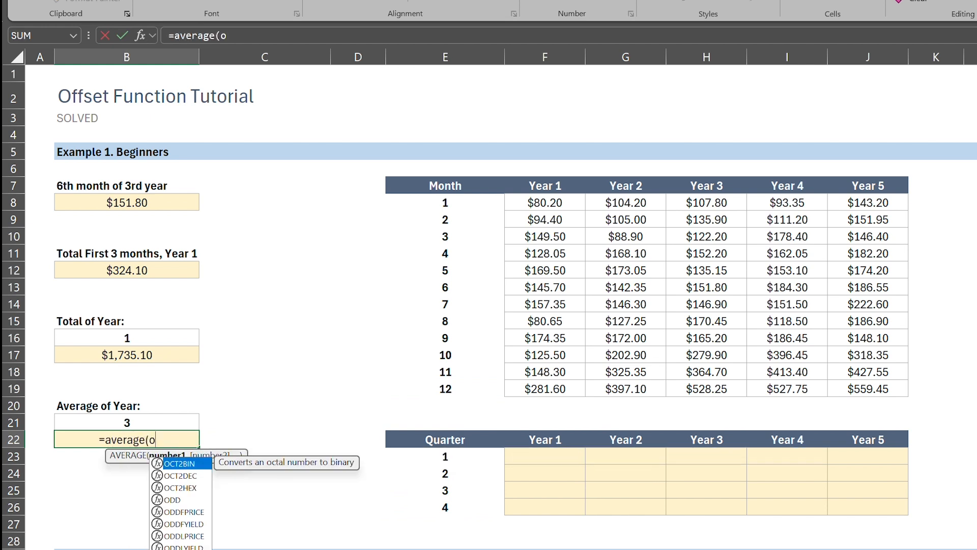
pyautogui.press('Tab')
pyautogui.press('Right')
pyautogui.press('Right')
pyautogui.press('Right')
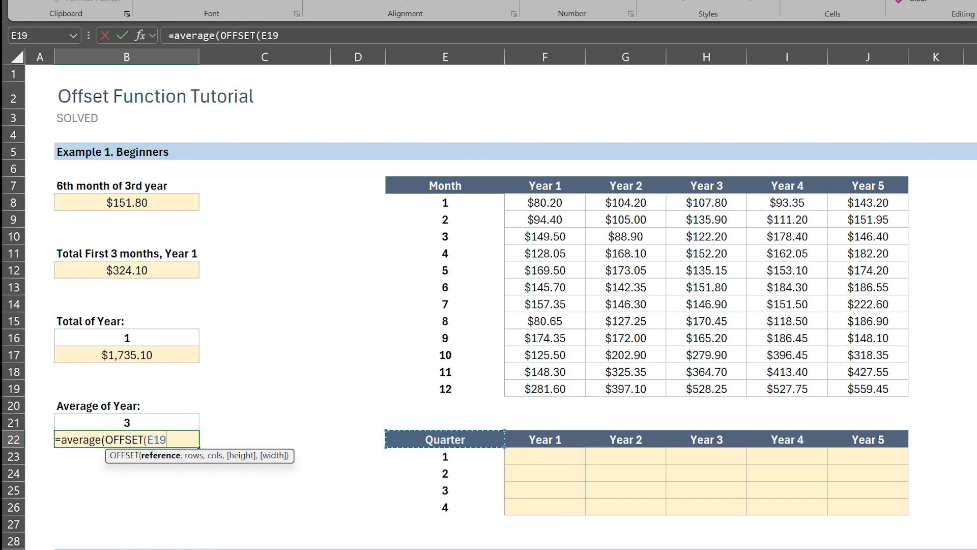
pyautogui.hotkey('ctrl', 'Up')
pyautogui.hotkey('ctrl', 'Up')
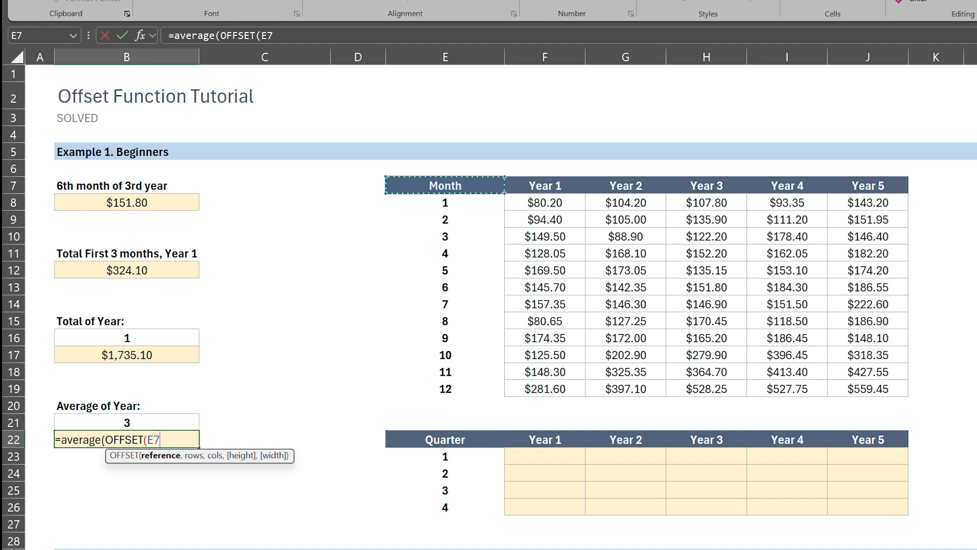
pyautogui.write(',')
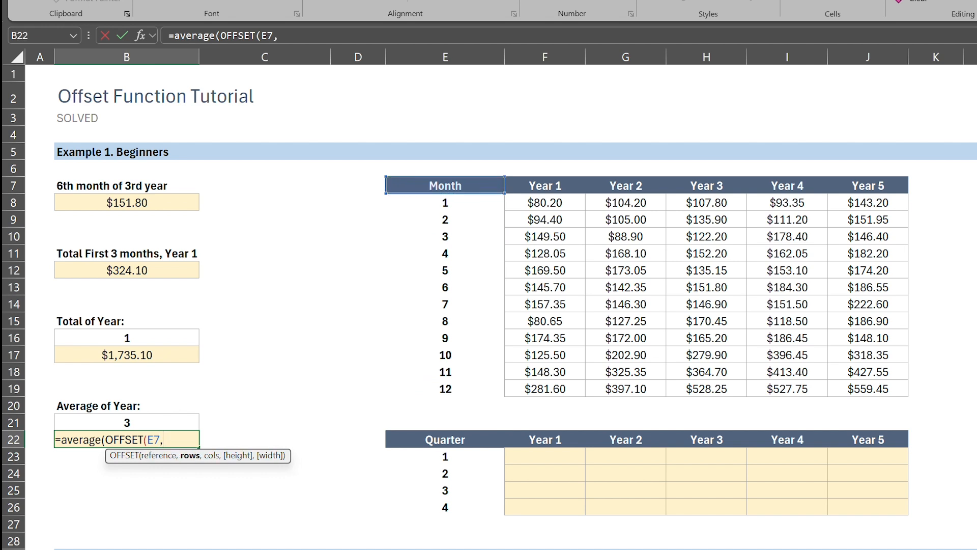
pyautogui.write('1,')
pyautogui.press('Up')
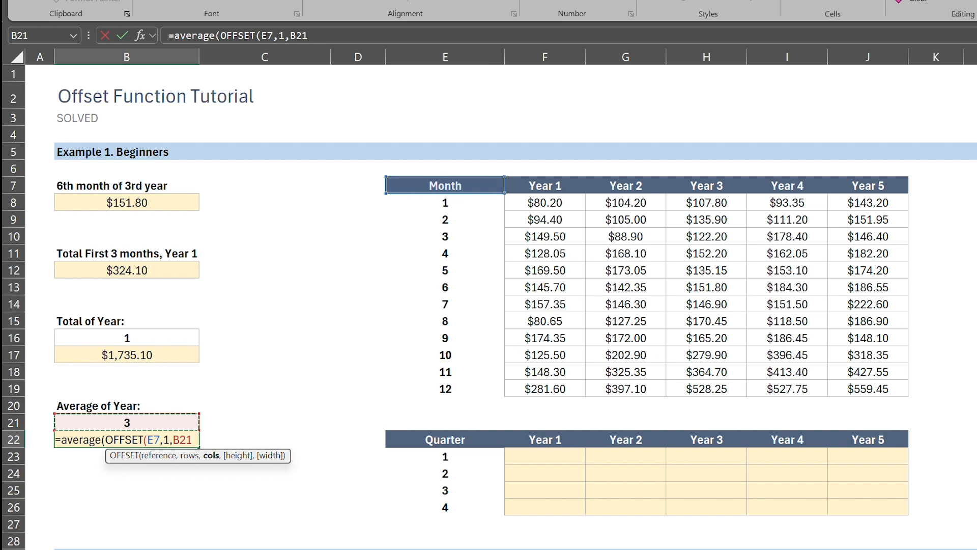
pyautogui.write(',12')
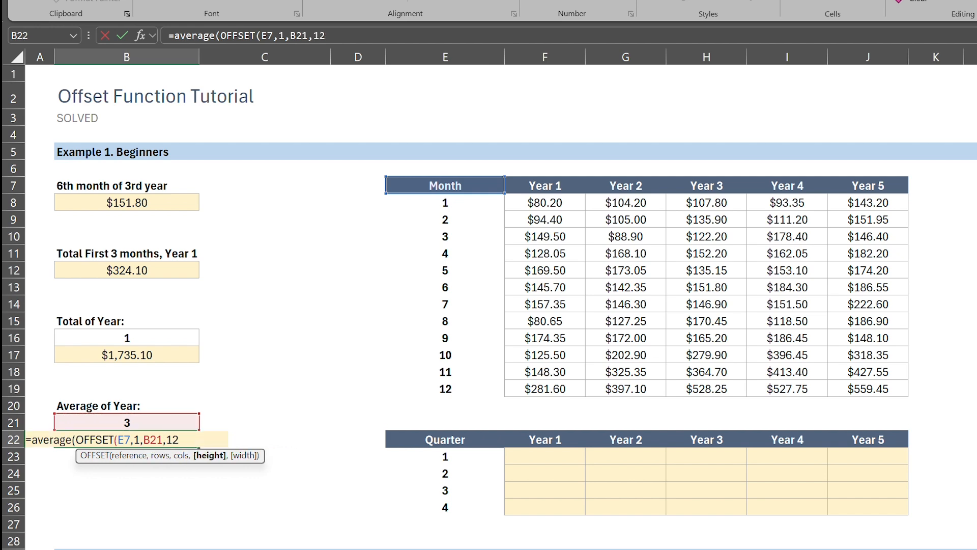
pyautogui.write(',1))')
pyautogui.press('Return')
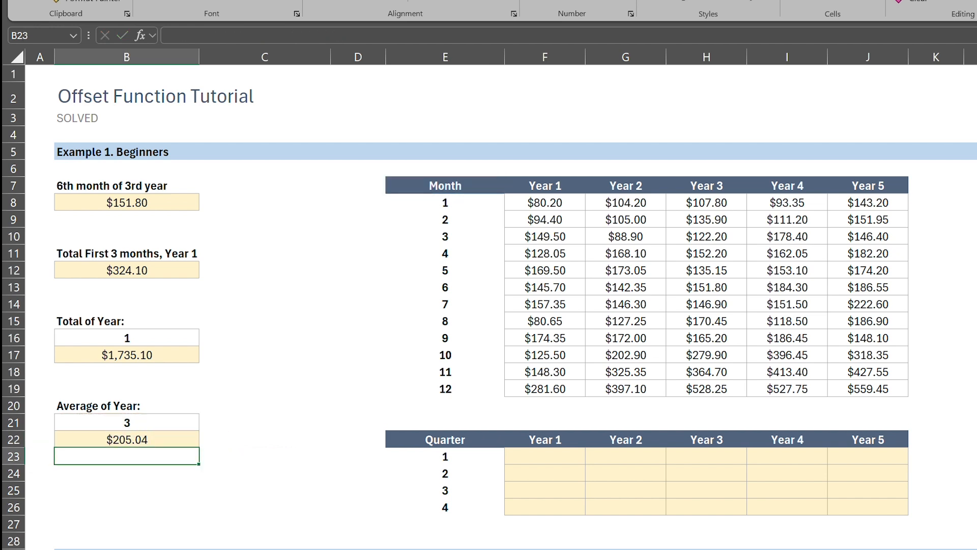
# Test the yearly average by setting the year in B21 to 4 and back to 3
pyautogui.press('Up')
pyautogui.press('Up')
pyautogui.write('4')
pyautogui.press('Return')
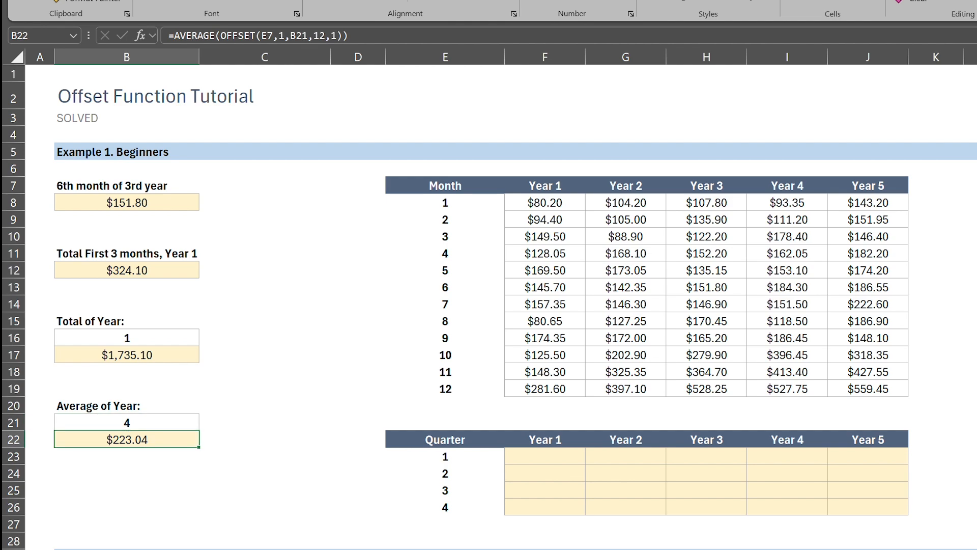
pyautogui.press('Up')
pyautogui.write('3')
pyautogui.press('Return')
# Start a SUM(OFFSET( formula in F23 with the monthly table's Year 1 header as the reference, row-locked as F$7
pyautogui.press('Right')
pyautogui.press('Right')
pyautogui.press('Right')
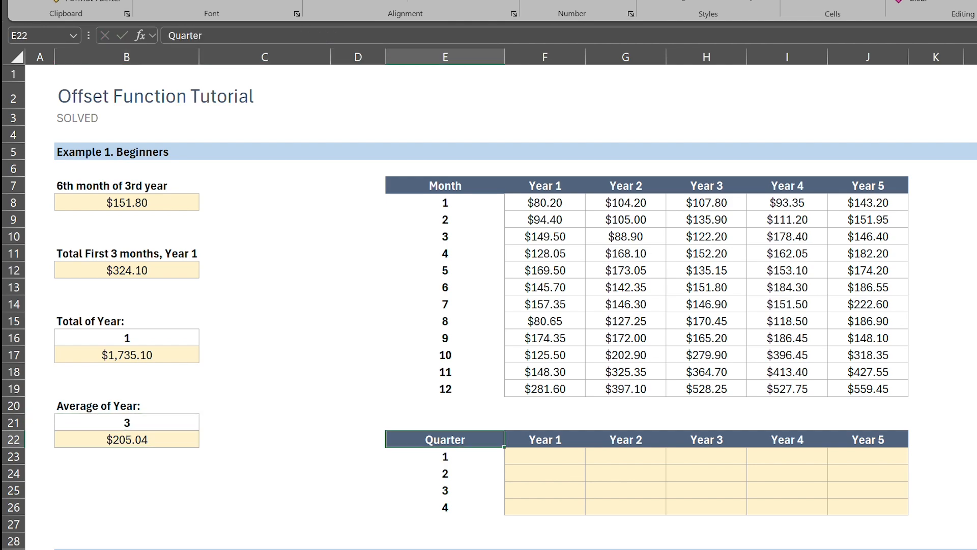
pyautogui.press('Right')
pyautogui.press('Down')
pyautogui.press('F2')
pyautogui.write('=su')
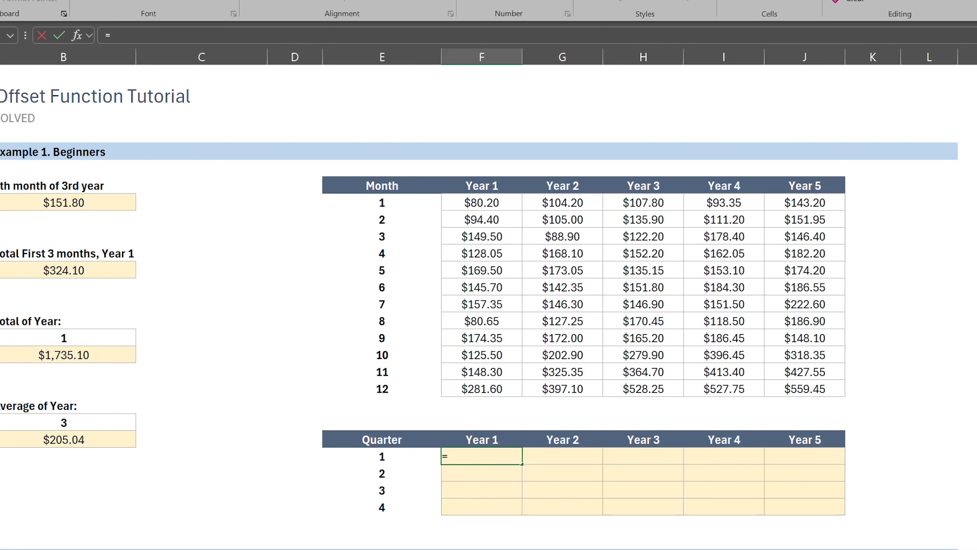
pyautogui.write('m(of')
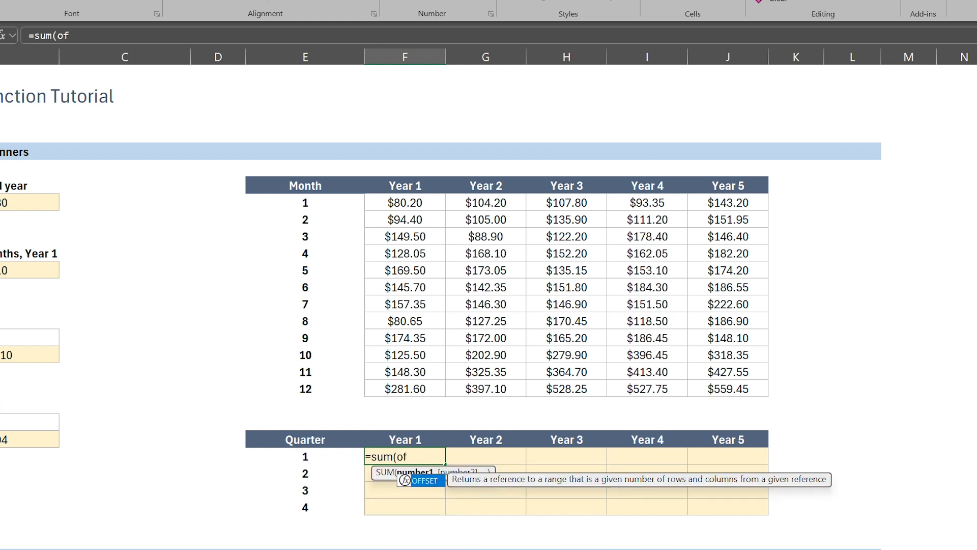
pyautogui.press('Tab')
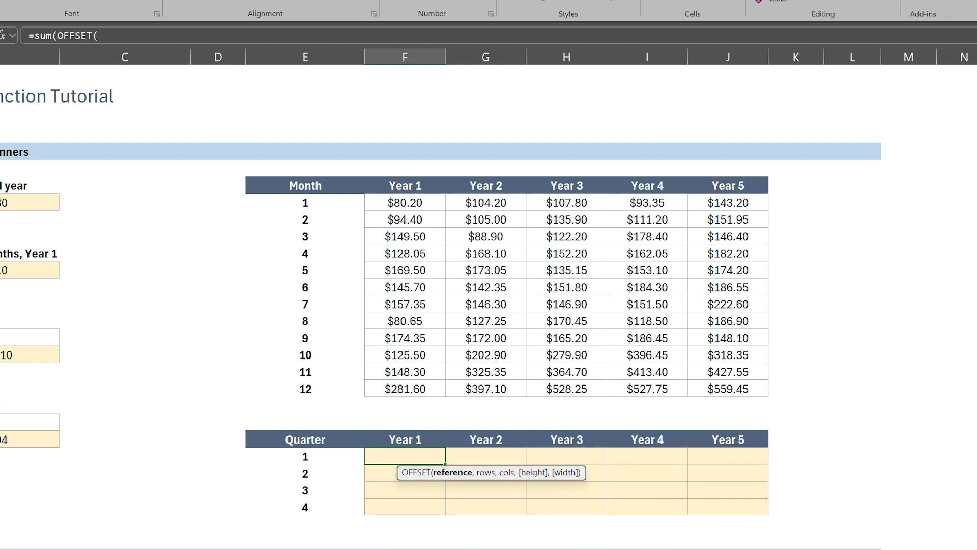
pyautogui.press('Up')
pyautogui.press('Up')
pyautogui.press('Up')
pyautogui.press('Up')
pyautogui.press('Up')
pyautogui.press('Up')
pyautogui.press('Up')
pyautogui.press('Up')
pyautogui.press('Up')
pyautogui.press('Up')
pyautogui.press('Up')
pyautogui.press('Up')
pyautogui.press('Up')
pyautogui.press('Up')
pyautogui.press('Up')
pyautogui.press('Up')
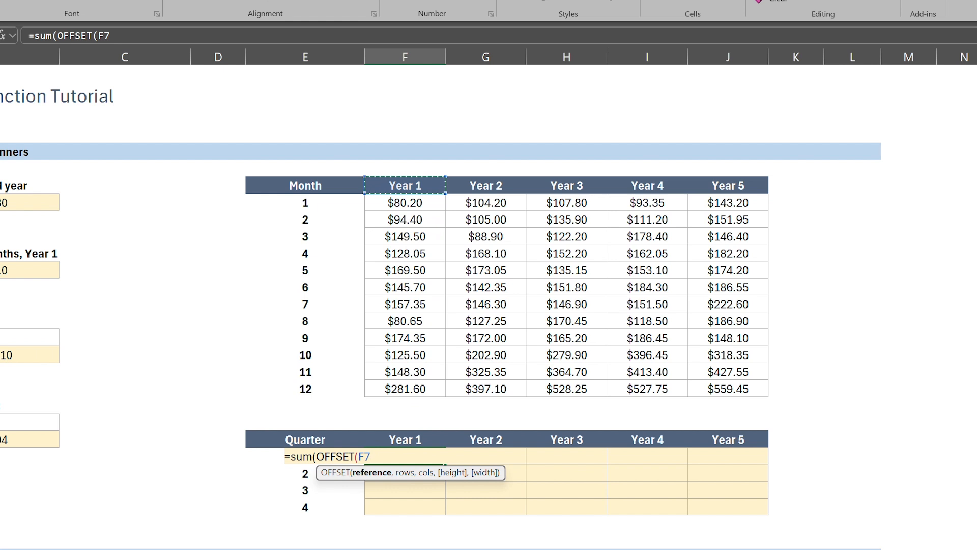
pyautogui.press('F4')
pyautogui.press('F4')
pyautogui.write(',')
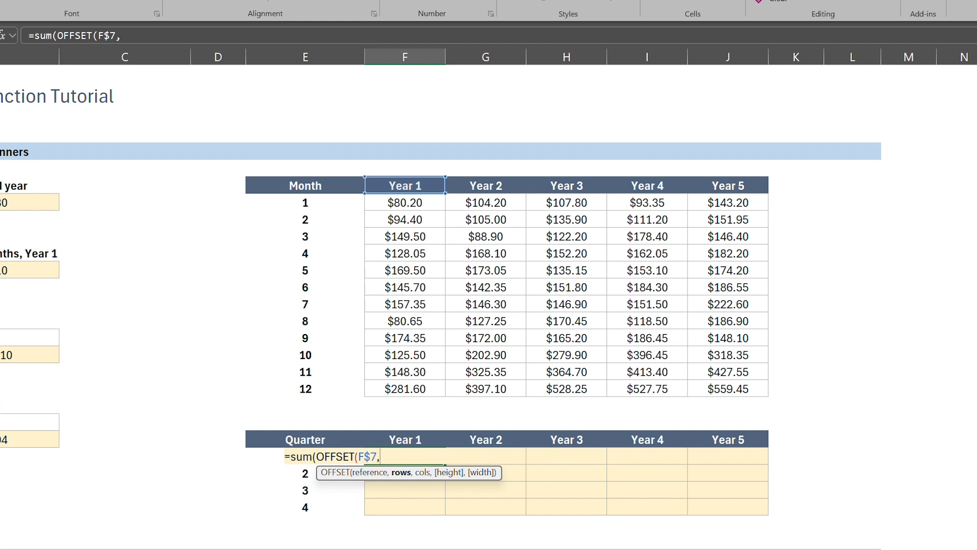
# Complete the F23 formula with a row offset of E23*3, column offset 0, height -3 and width 1
pyautogui.press('Left')
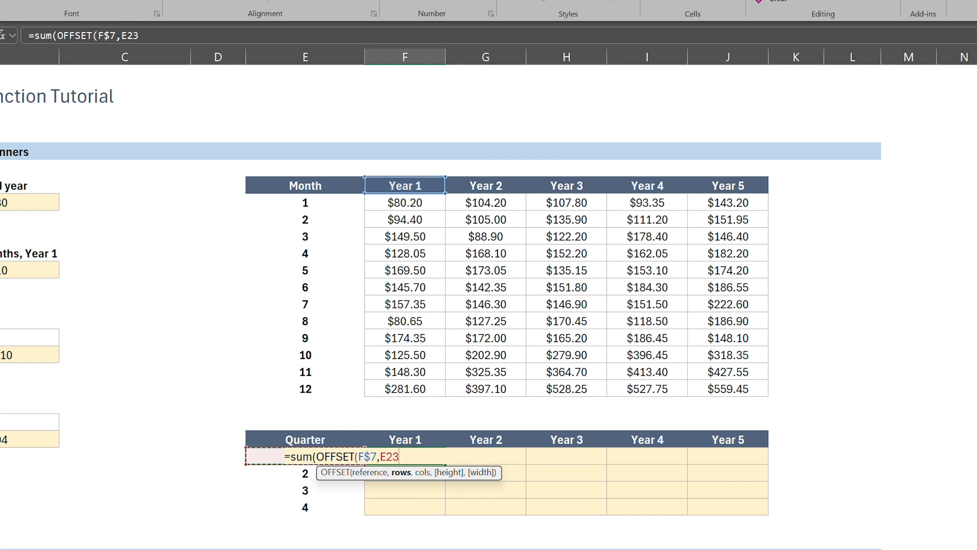
pyautogui.write('*3,')
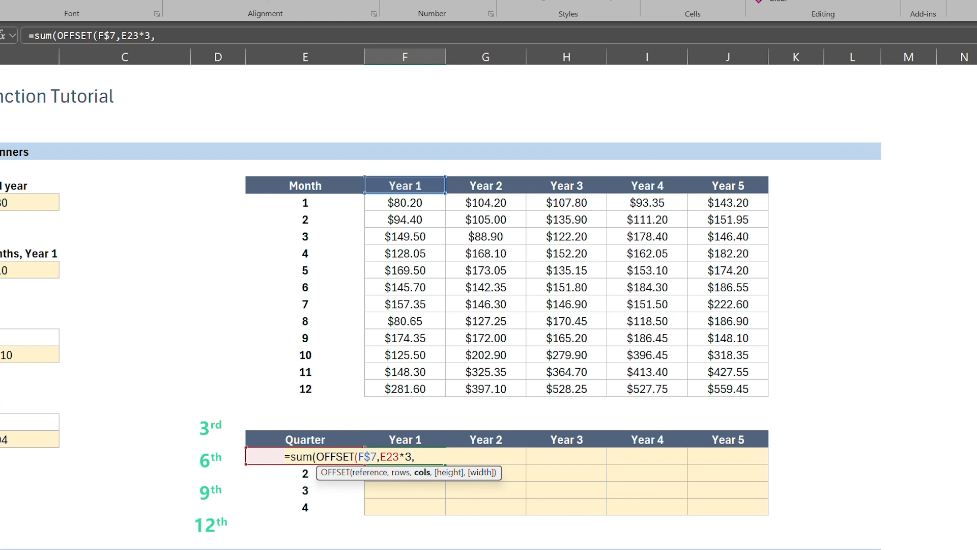
pyautogui.write('0')
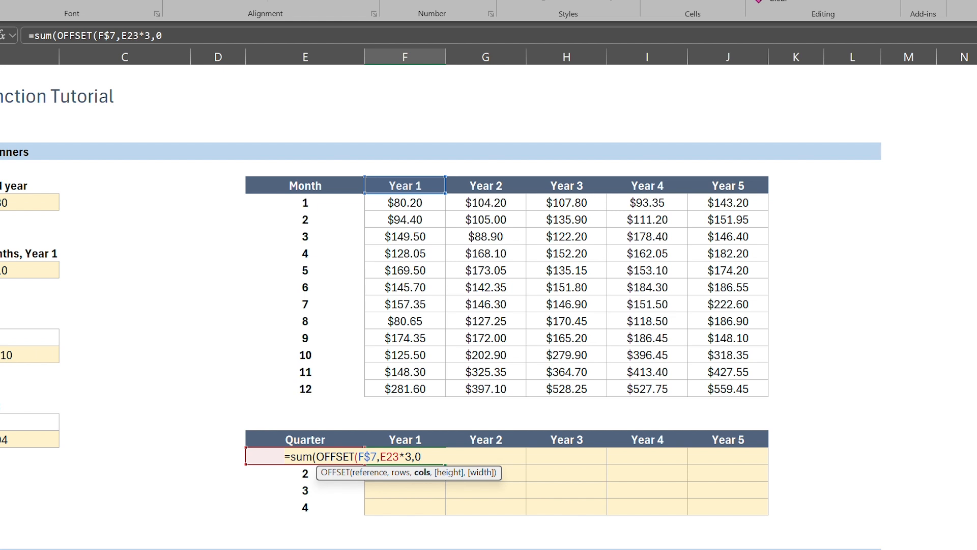
pyautogui.write(',')
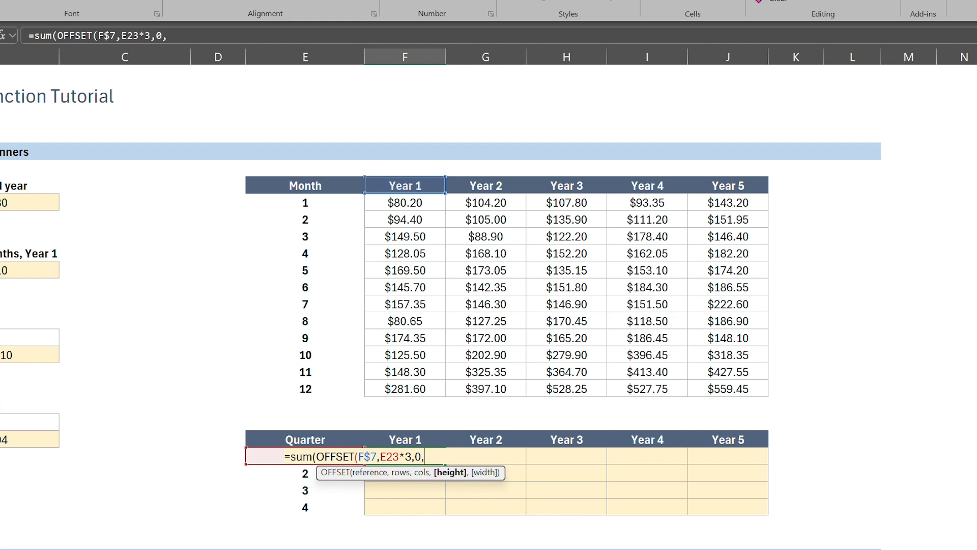
pyautogui.write('-3,1))')
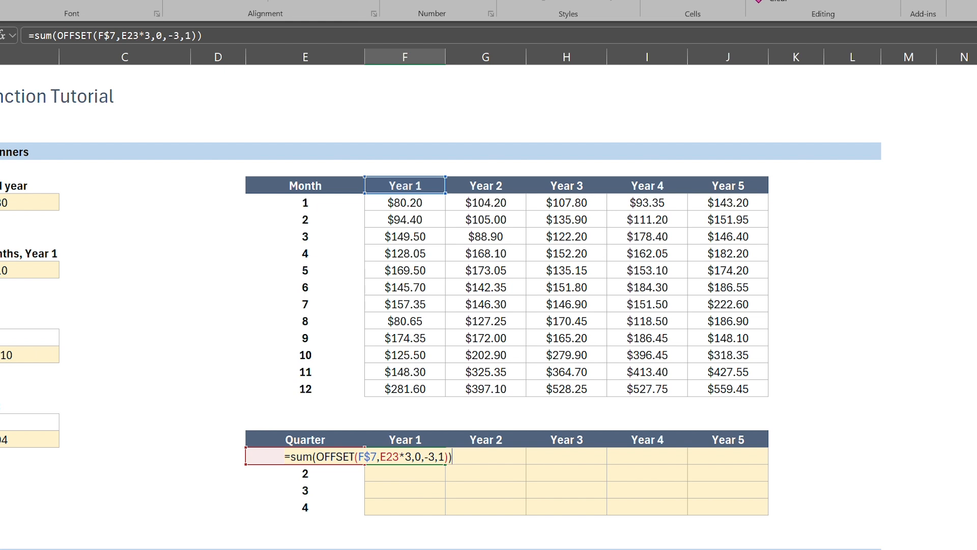
pyautogui.press('Return')
# Lock the column of the quarter reference in the F23 formula, making it $E23
pyautogui.press('Up')
pyautogui.press('F2')
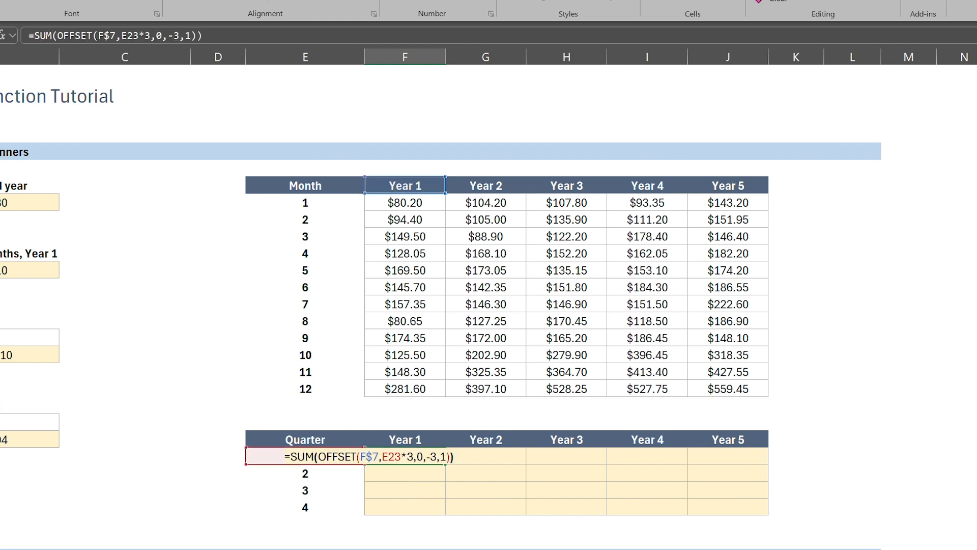
pyautogui.press('Left')
pyautogui.press('Left')
pyautogui.press('Left')
pyautogui.press('Left')
pyautogui.press('Left')
pyautogui.press('Left')
pyautogui.press('Left')
pyautogui.press('Left')
pyautogui.press('Left')
pyautogui.press('Left')
pyautogui.press('Left')
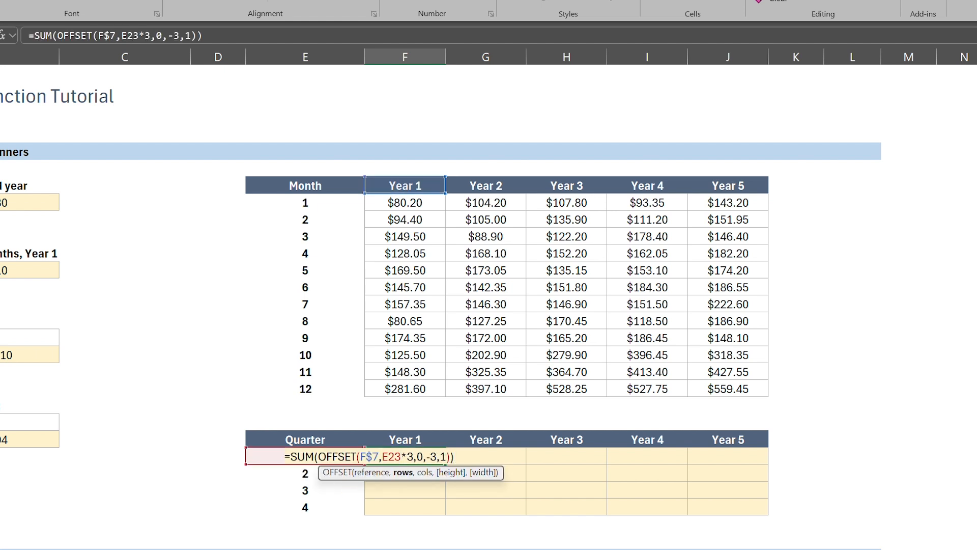
pyautogui.press('F4')
pyautogui.press('F4')
pyautogui.press('F4')
pyautogui.press('Return')
# Copy the F23 formula across the whole quarterly table, F23:J26
pyautogui.press('Up')
pyautogui.hotkey('ctrl', 'c')
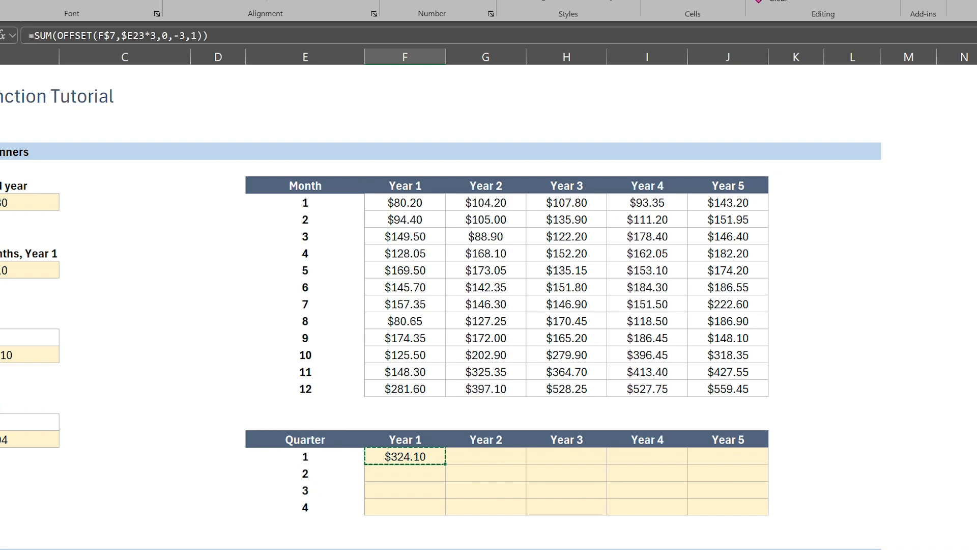
pyautogui.hotkey('shift', 'Right')
pyautogui.hotkey('shift', 'Right')
pyautogui.hotkey('shift', 'Right')
pyautogui.hotkey('shift', 'Down')
pyautogui.hotkey('shift', 'Right')
pyautogui.hotkey('shift', 'Down')
pyautogui.hotkey('shift', 'Down')
pyautogui.hotkey('ctrl', 'v')
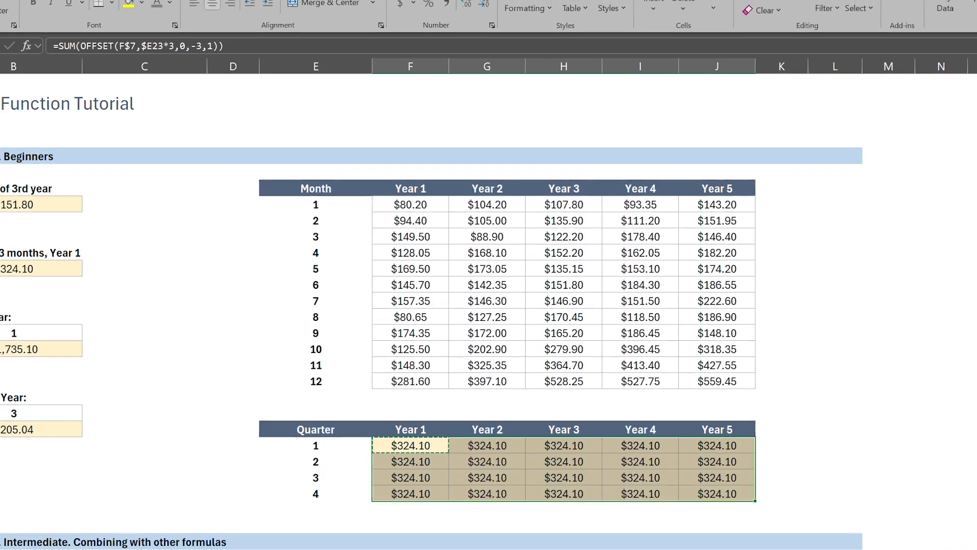
# Select months 4 to 6 of Year 1 in the monthly table to check their sum against the Quarter 2 result
pyautogui.press('Up')
pyautogui.press('Up')
pyautogui.press('Up')
pyautogui.press('Up')
pyautogui.press('Up')
pyautogui.press('Up')
pyautogui.press('Up')
pyautogui.press('Up')
pyautogui.press('Up')
pyautogui.press('Up')
pyautogui.press('Up')
pyautogui.press('Up')
pyautogui.press('Up')
pyautogui.press('Up')
pyautogui.press('Up')
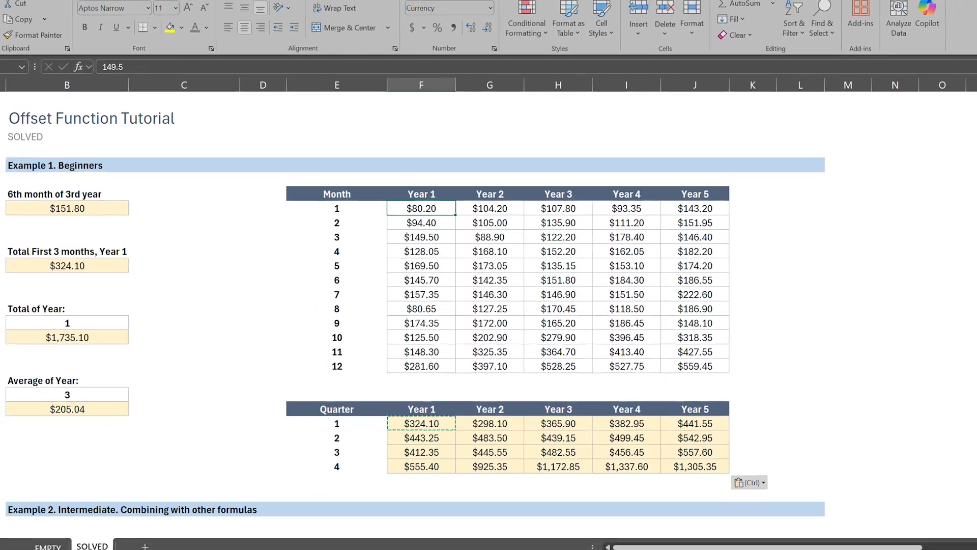
pyautogui.hotkey('shift', 'Down')
pyautogui.hotkey('shift', 'Down')
pyautogui.press('Down')
pyautogui.press('Down')
pyautogui.press('Down')
pyautogui.hotkey('shift', 'Down')
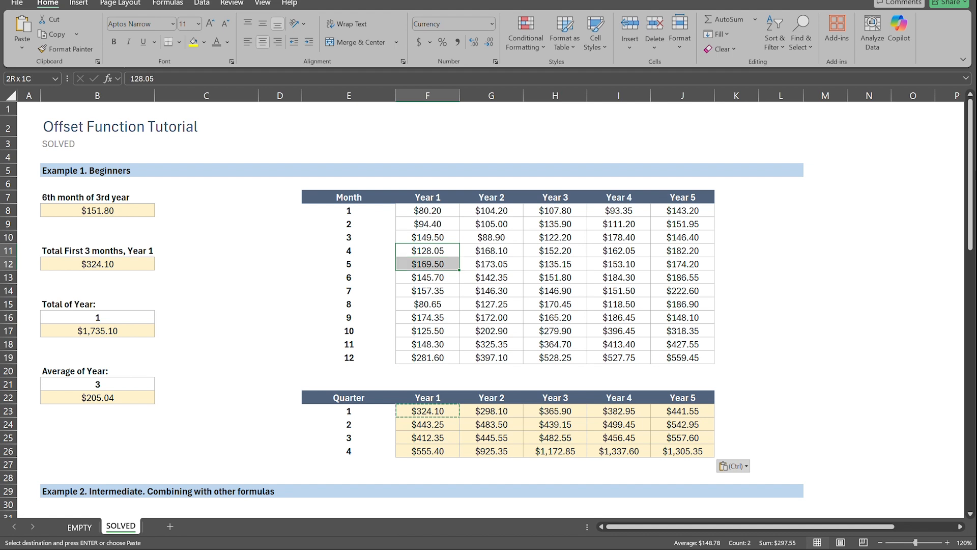
pyautogui.hotkey('shift', 'Down')
pyautogui.hotkey('shift', 'Down')
pyautogui.hotkey('shift', 'Up')
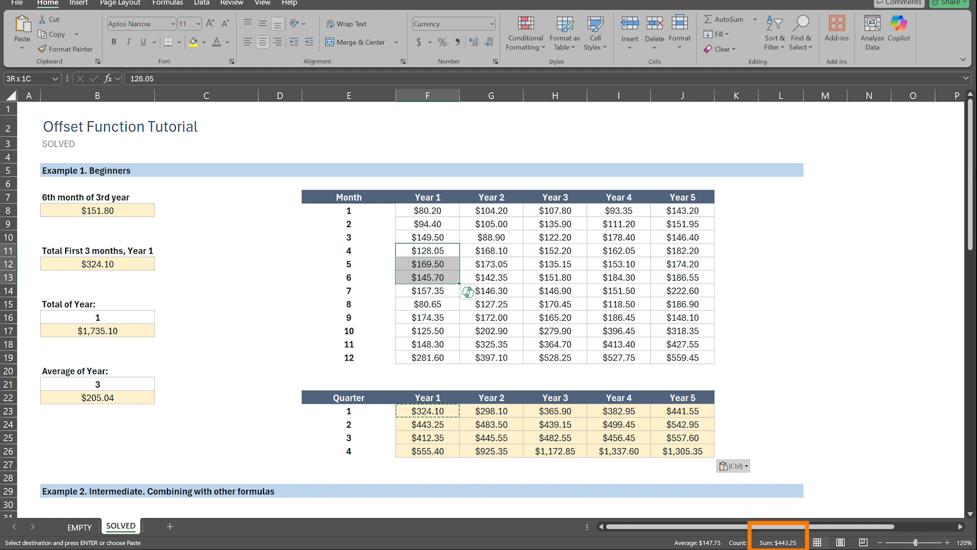
# Start an OFFSET formula in C33 of Example 2 with the blank header corner cell E32 of the yearly sales table as the reference
pyautogui.press('Down')
pyautogui.press('Down')
pyautogui.press('Down')
pyautogui.press('Down')
pyautogui.press('Down')
pyautogui.press('Down')
pyautogui.press('Down')
pyautogui.press('Down')
pyautogui.press('Down')
pyautogui.press('Down')
pyautogui.press('Down')
pyautogui.press('Down')
pyautogui.press('Escape')
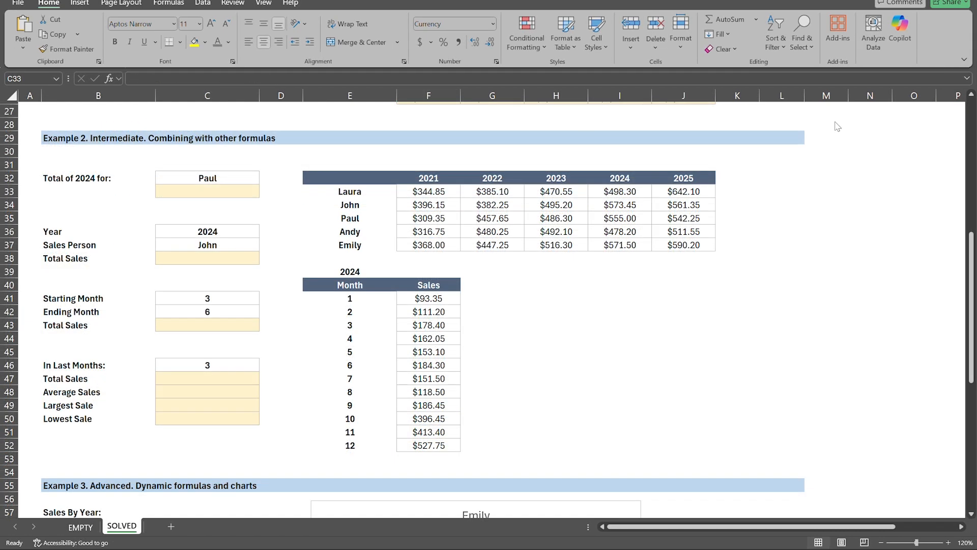
pyautogui.click(204, 194)
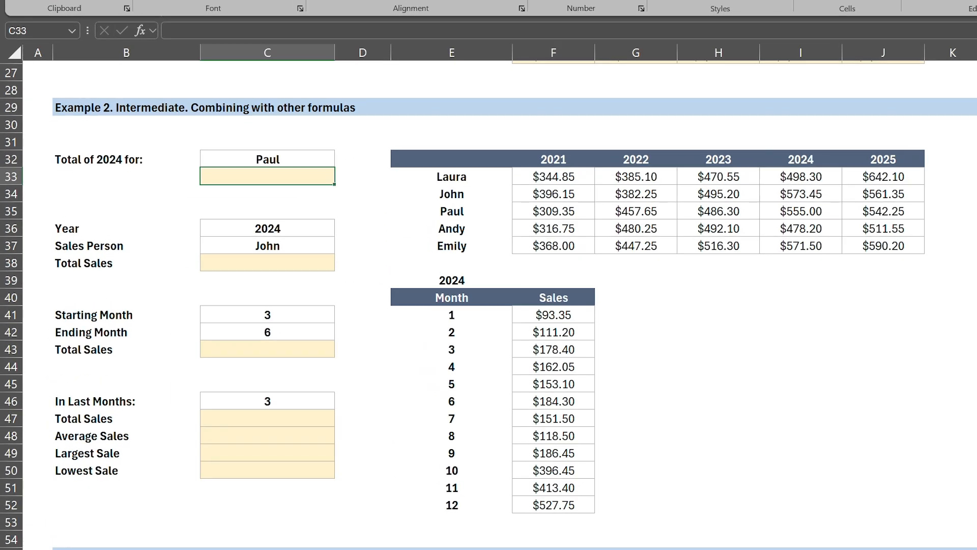
pyautogui.write('=offs')
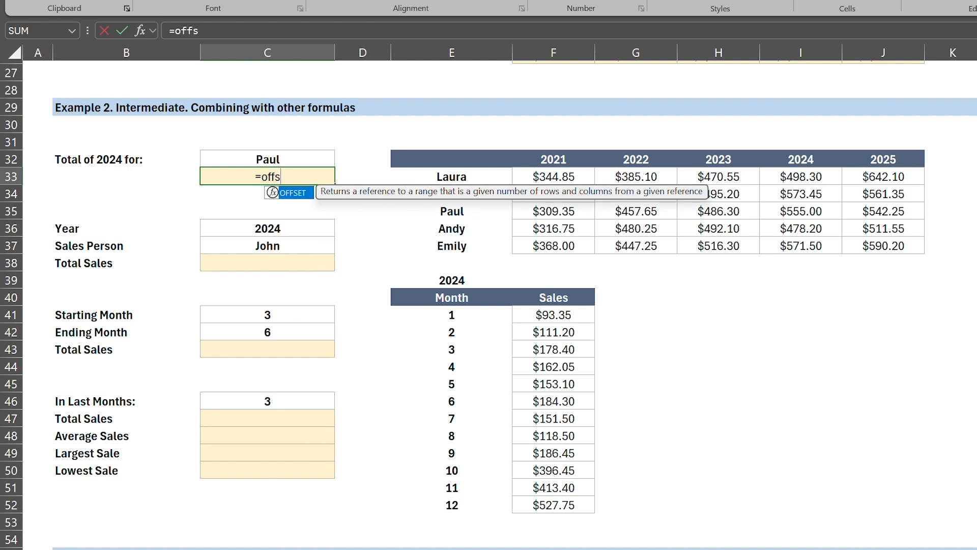
pyautogui.press('Tab')
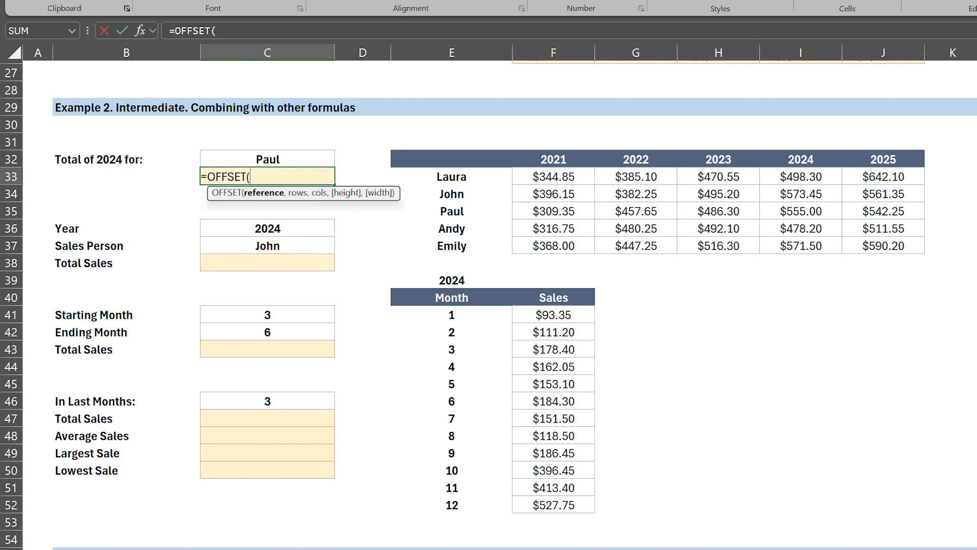
pyautogui.press('Right')
pyautogui.press('Right')
pyautogui.press('Up')
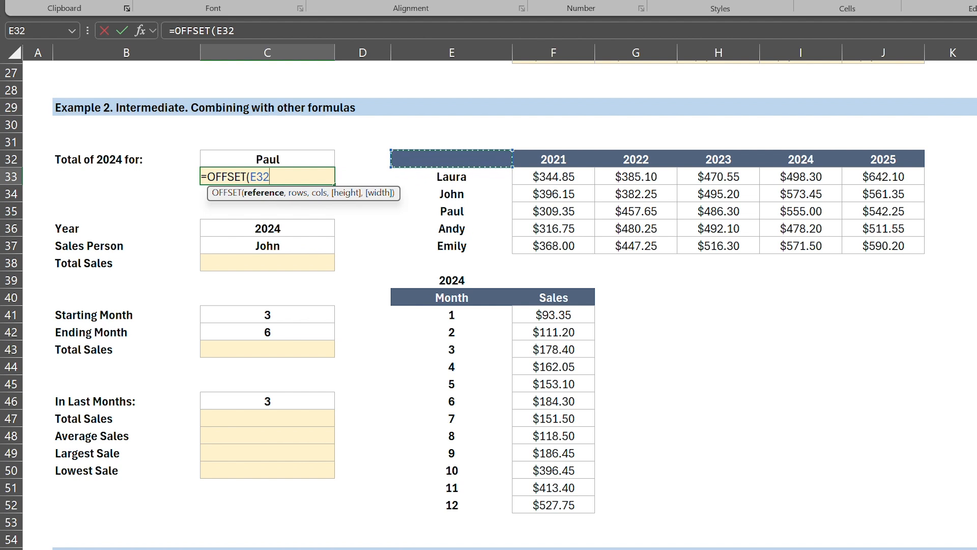
pyautogui.write(',')
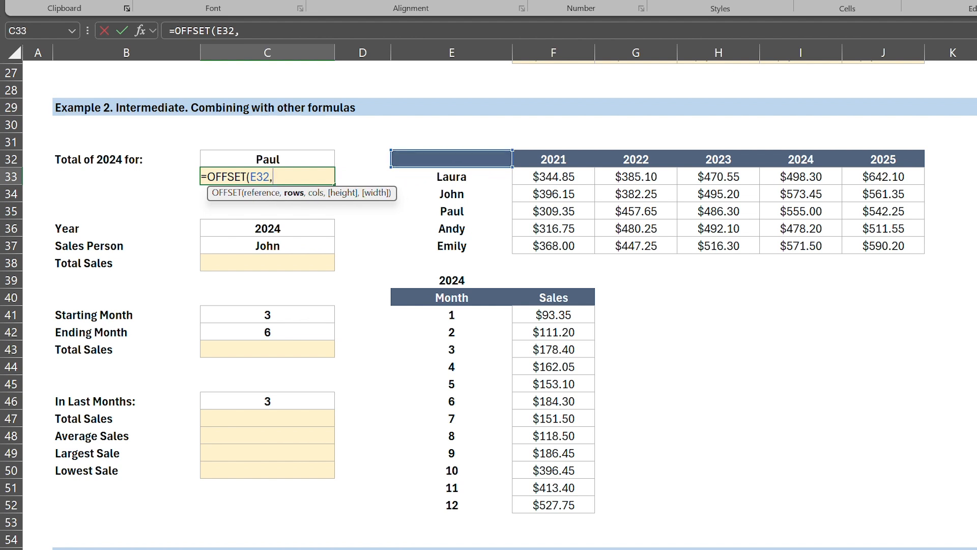
# Complete the C33 formula with MATCH(C32,E33:E37,0) as the row offset and 4 as the column offset
pyautogui.write('match(')
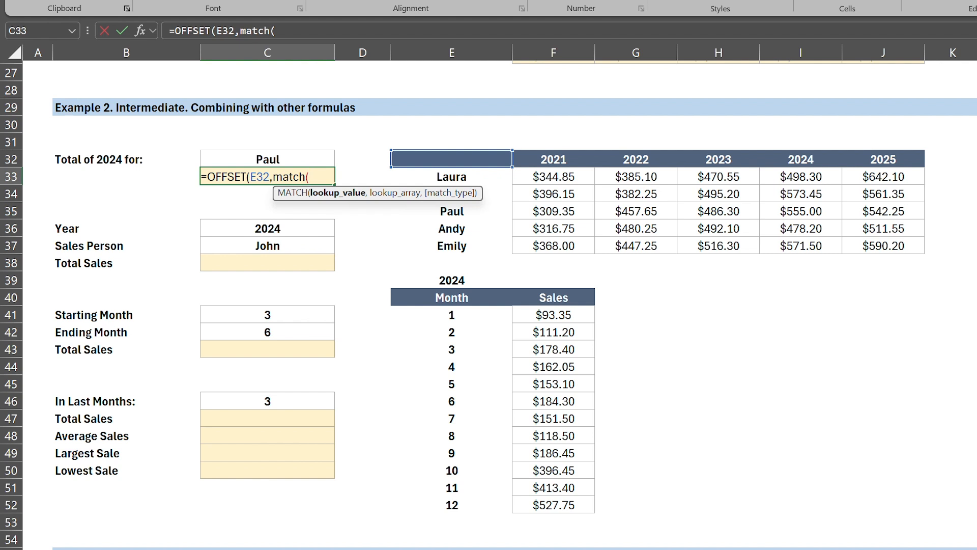
pyautogui.press('Up')
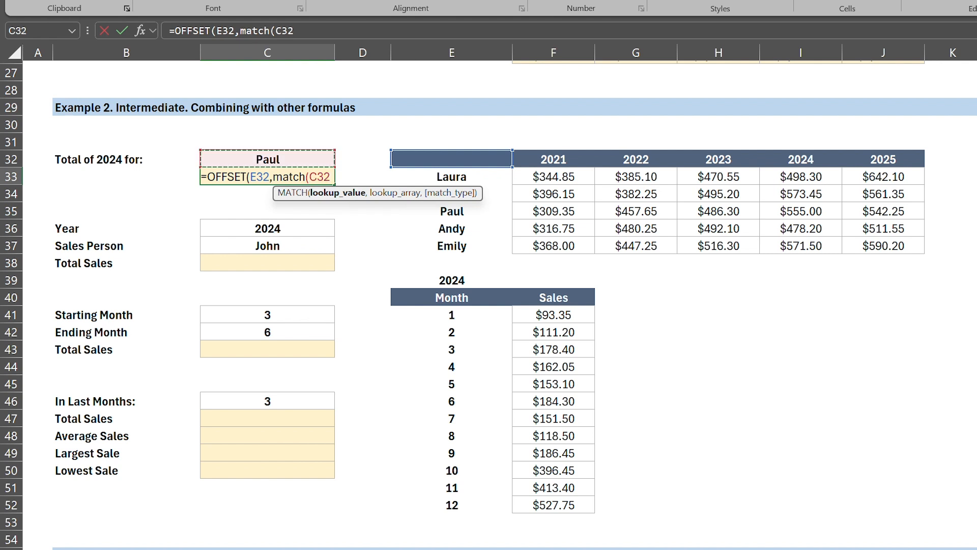
pyautogui.write(',')
pyautogui.moveTo(451, 177); pyautogui.dragTo(504, 248)
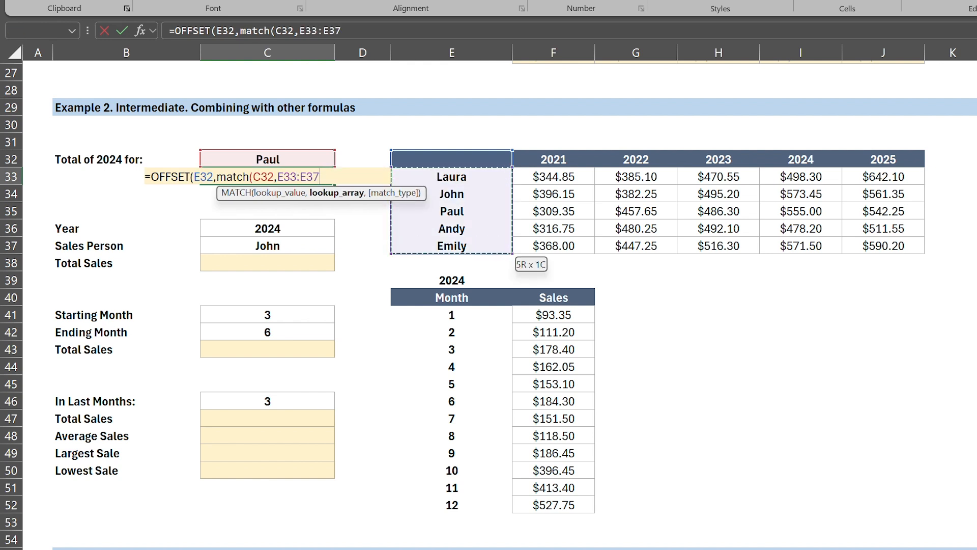
pyautogui.write(',0')
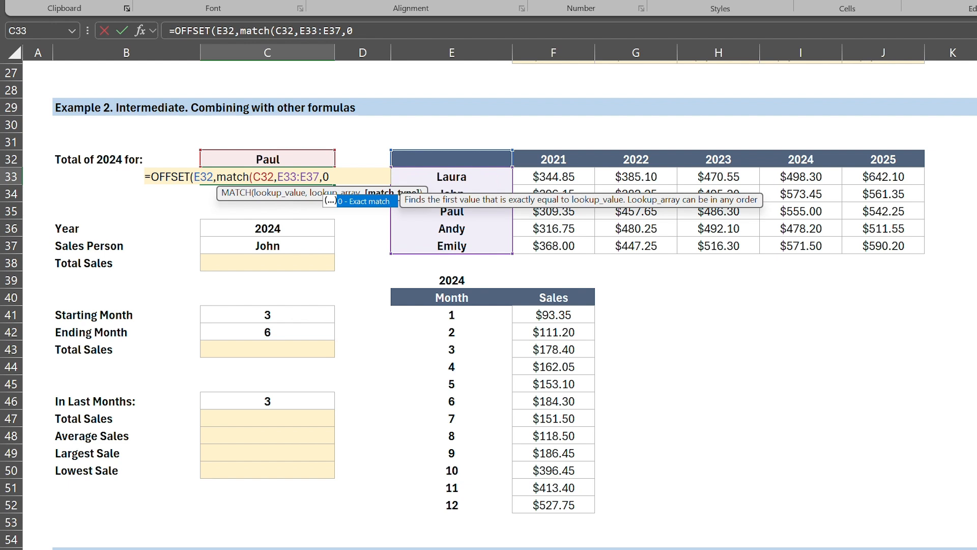
pyautogui.write('),')
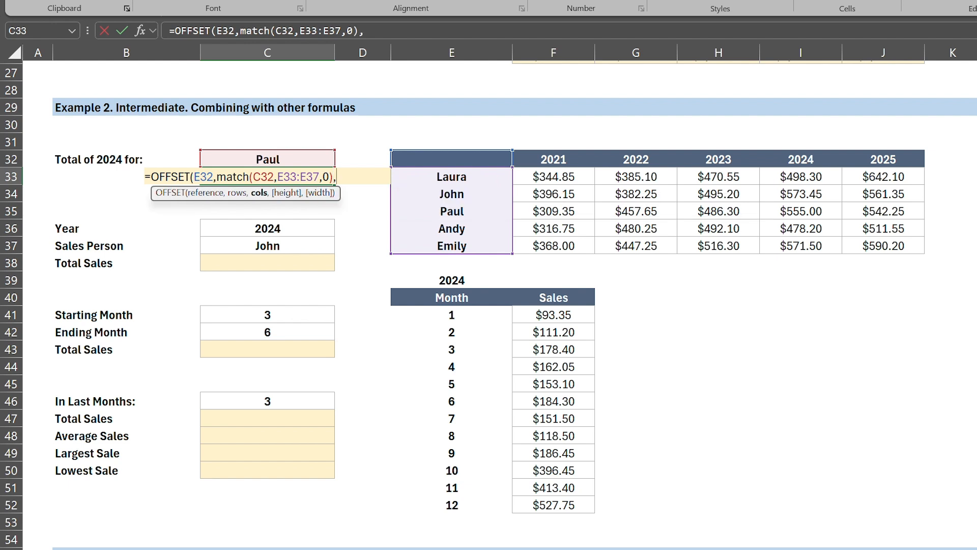
pyautogui.write('4)')
pyautogui.press('Return')
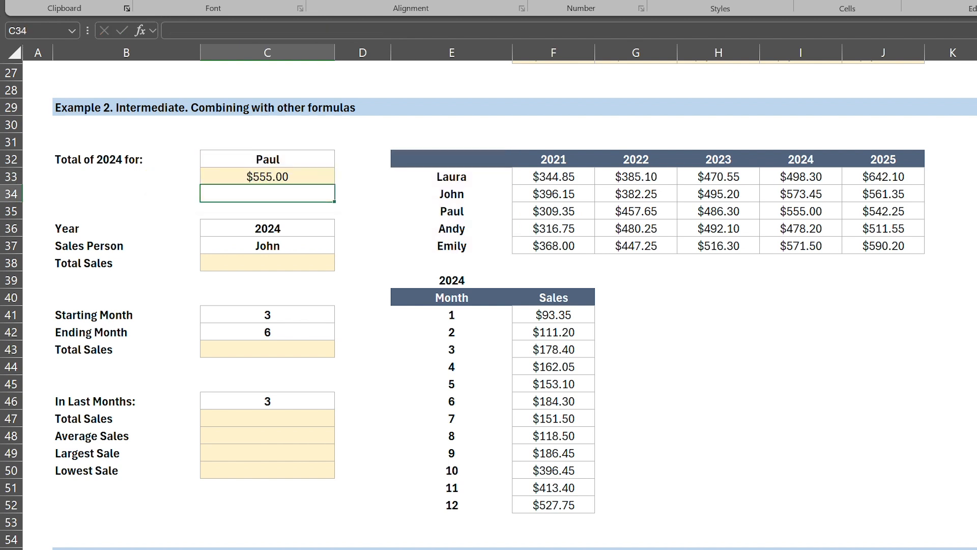
# Test the C33 formula by switching C32 to the second and then the first listed salesperson, and inspect the formula's references
pyautogui.press('Up')
pyautogui.press('Up')
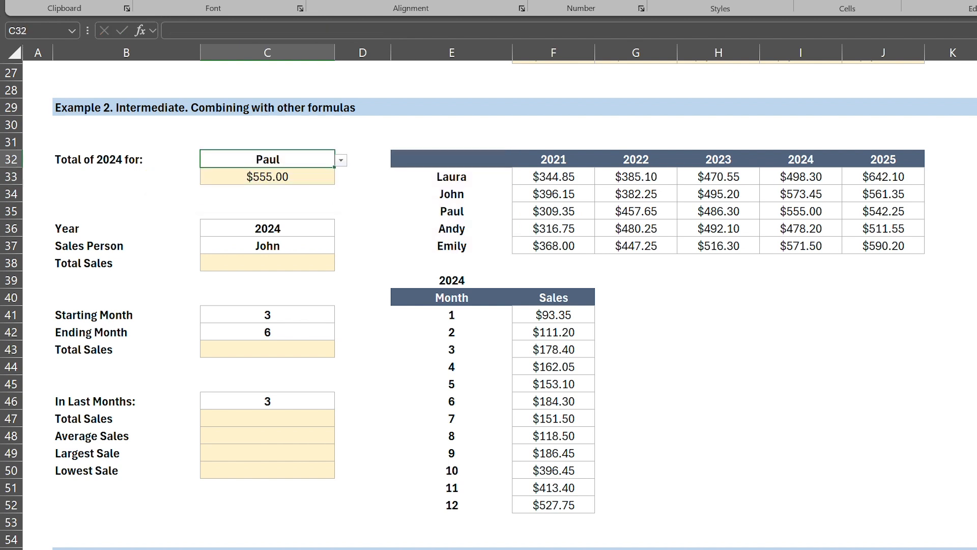
pyautogui.hotkey('alt', 'Down')
pyautogui.press('Up')
pyautogui.press('Return')
pyautogui.hotkey('alt', 'Down')
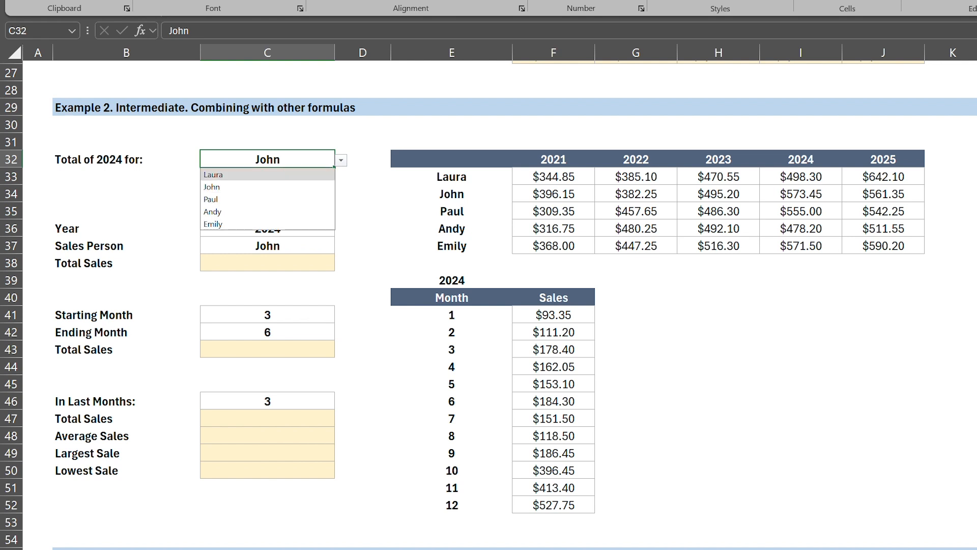
pyautogui.press('Up')
pyautogui.press('Return')
pyautogui.press('Down')
pyautogui.press('F2')
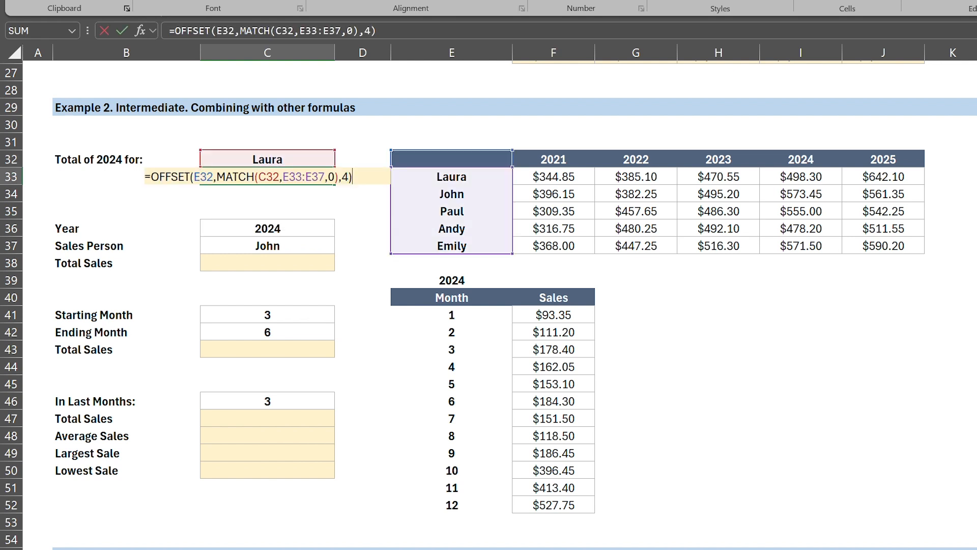
pyautogui.press('Escape')
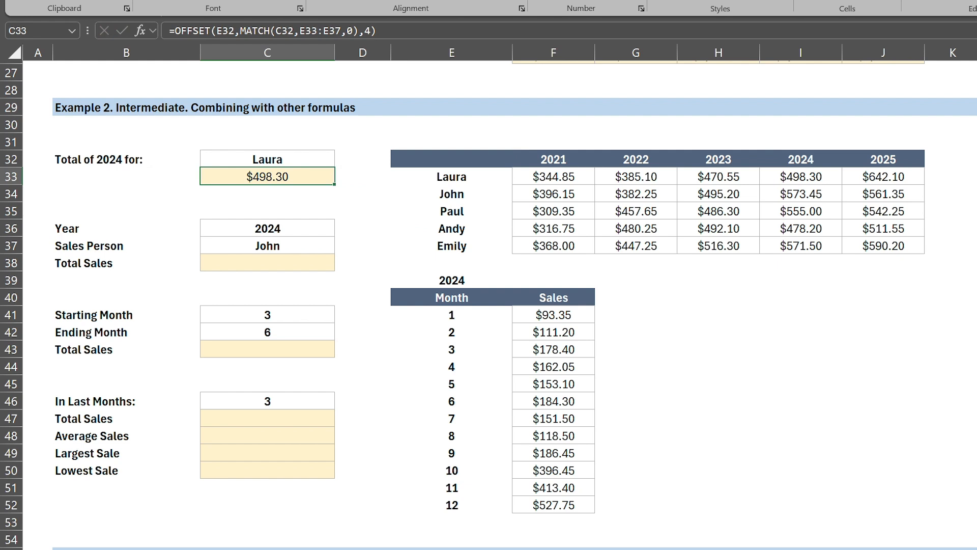
# Start an OFFSET formula in the Total Sales cell C38 with E32 as the reference
pyautogui.press('Down')
pyautogui.press('Down')
pyautogui.press('Down')
pyautogui.press('Down')
pyautogui.press('Down')
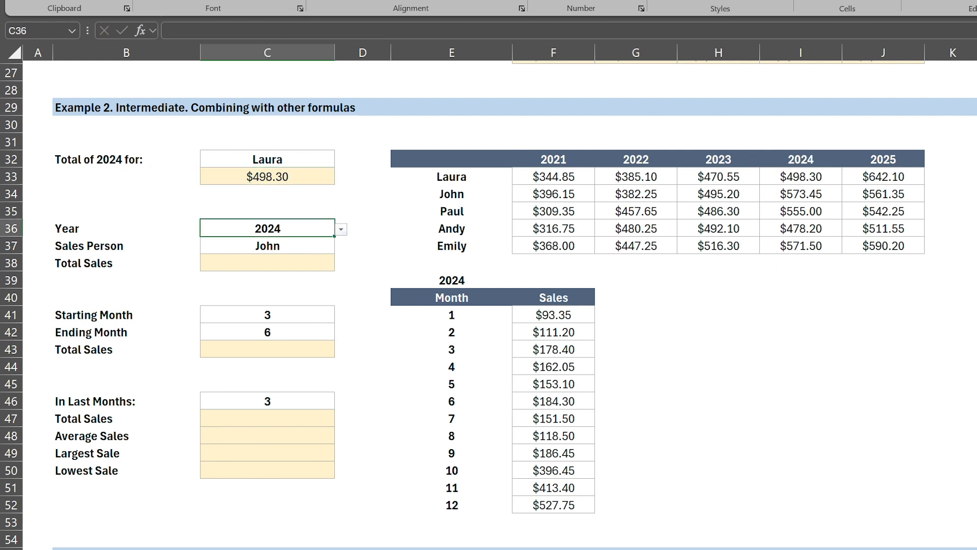
pyautogui.write('=of')
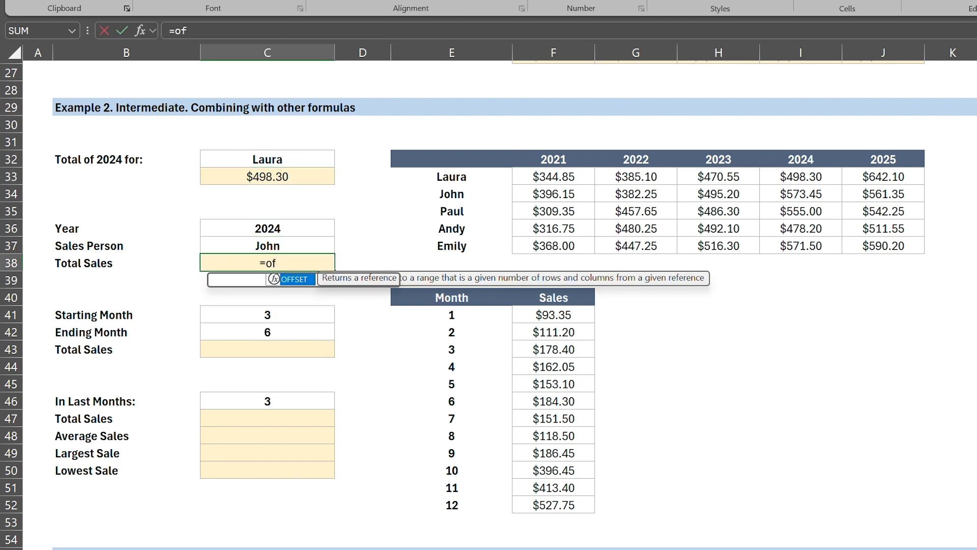
pyautogui.press('Tab')
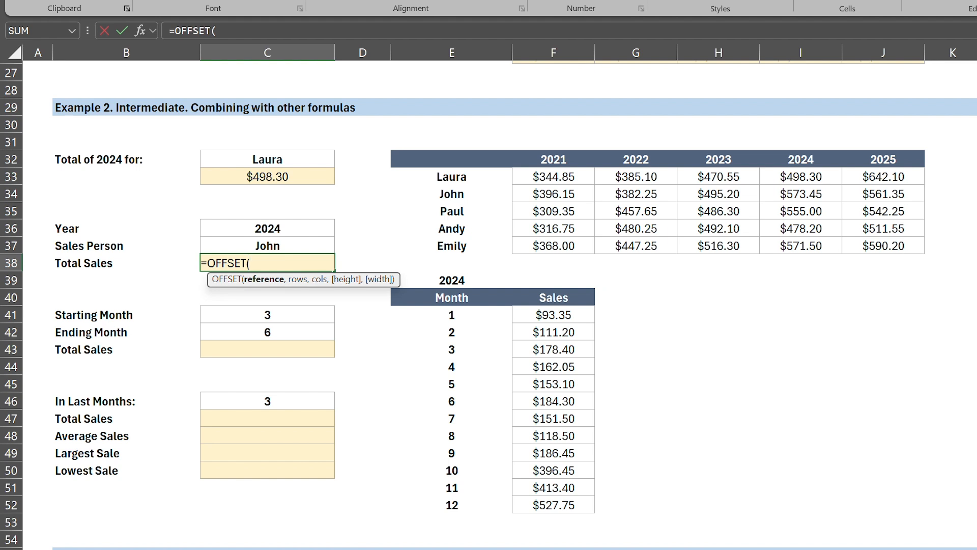
pyautogui.press('Right')
pyautogui.press('Right')
pyautogui.press('Up')
pyautogui.hotkey('ctrl', 'Up')
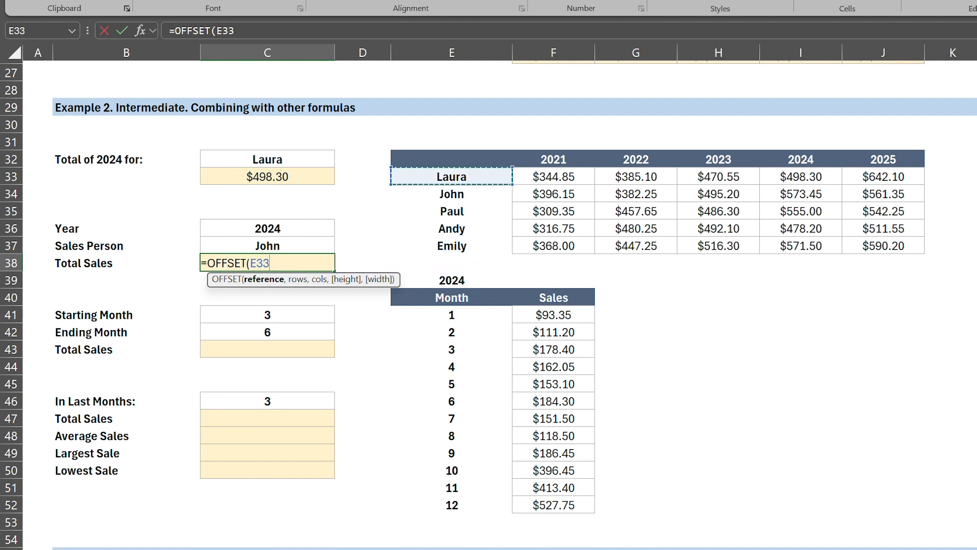
pyautogui.press('Up')
# Add MATCH(C37,E33:E37,0) as the row offset in the C38 formula to look up the salesperson
pyautogui.write(',m')
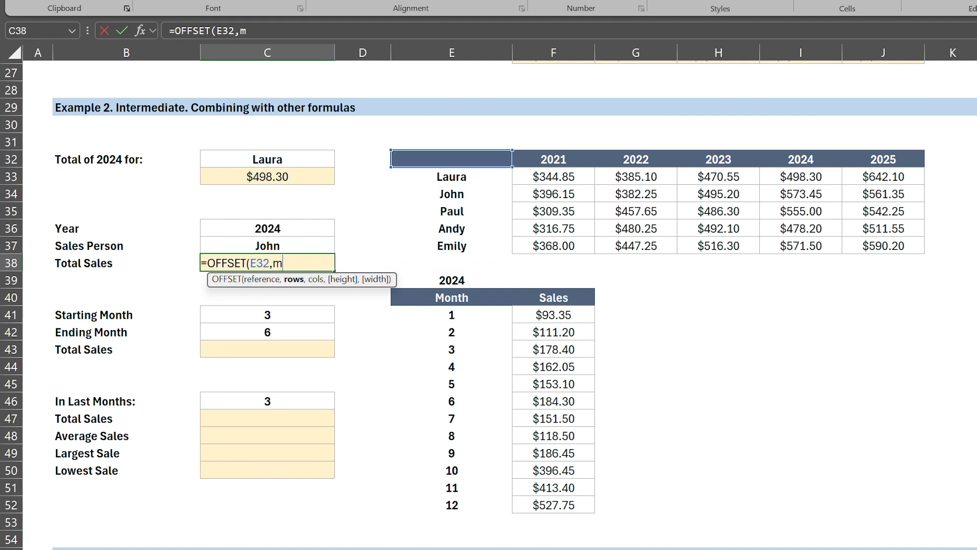
pyautogui.write('atch(')
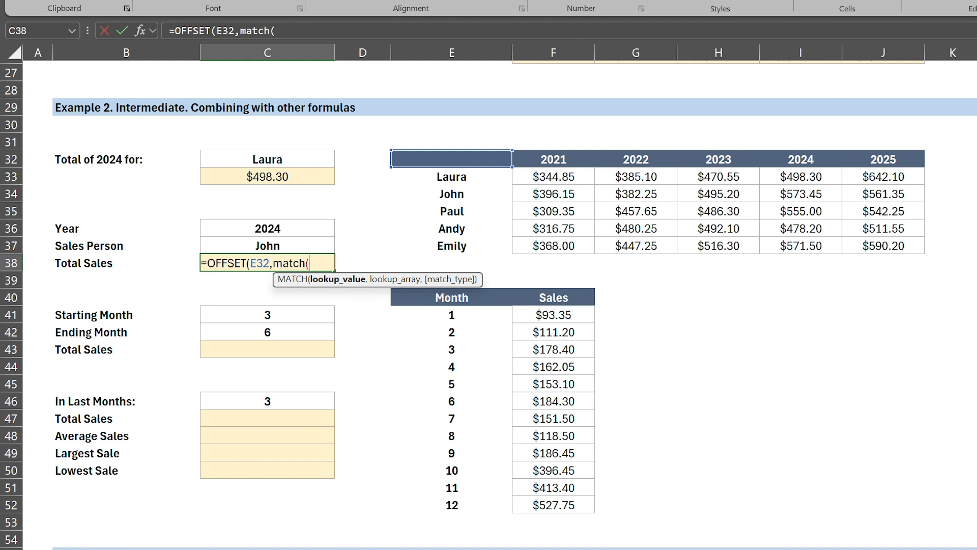
pyautogui.press('Up')
pyautogui.press('Up')
pyautogui.press('Down')
pyautogui.write(',')
pyautogui.press('Right')
pyautogui.press('Right')
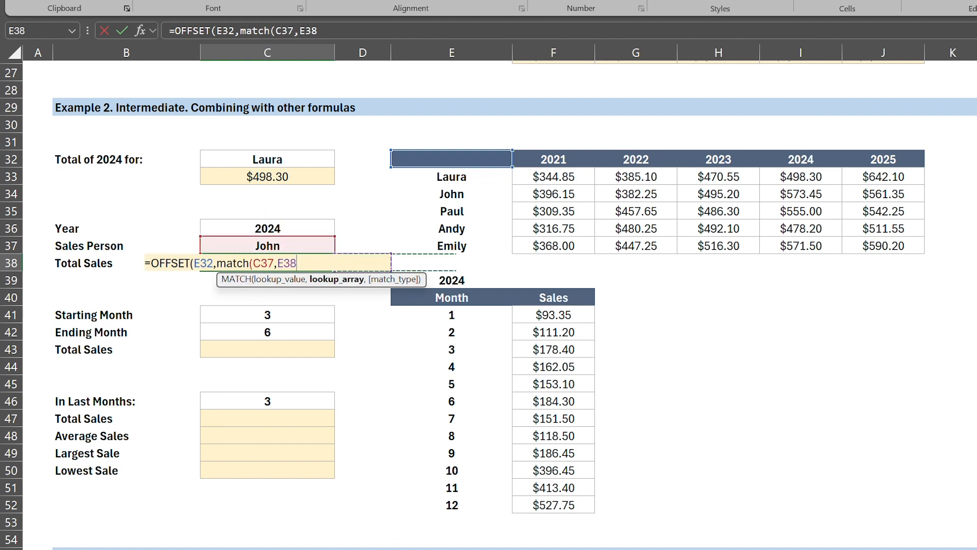
pyautogui.press('Up')
pyautogui.hotkey('shift', 'Up')
pyautogui.hotkey('shift', 'Up')
pyautogui.hotkey('shift', 'Up')
pyautogui.hotkey('shift', 'Up')
pyautogui.write(',')
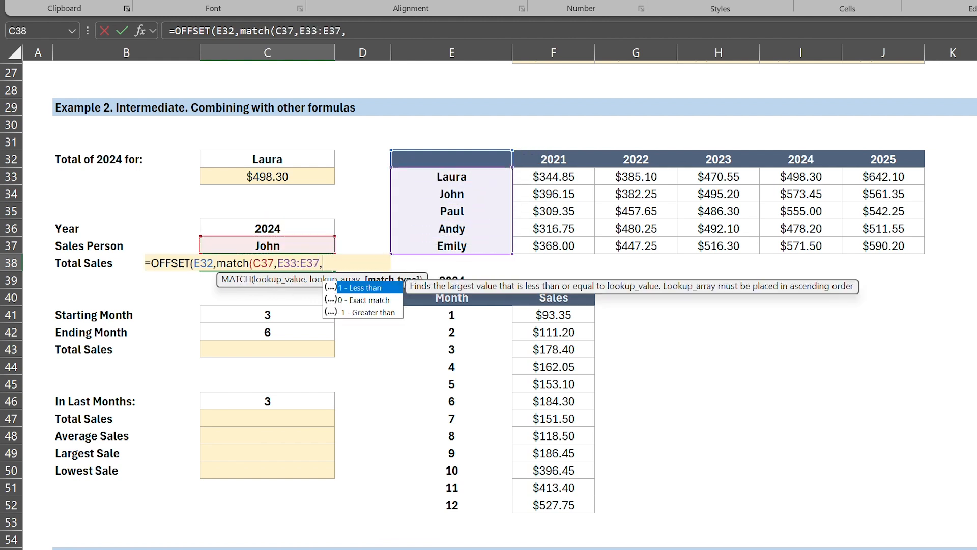
pyautogui.write('0),')
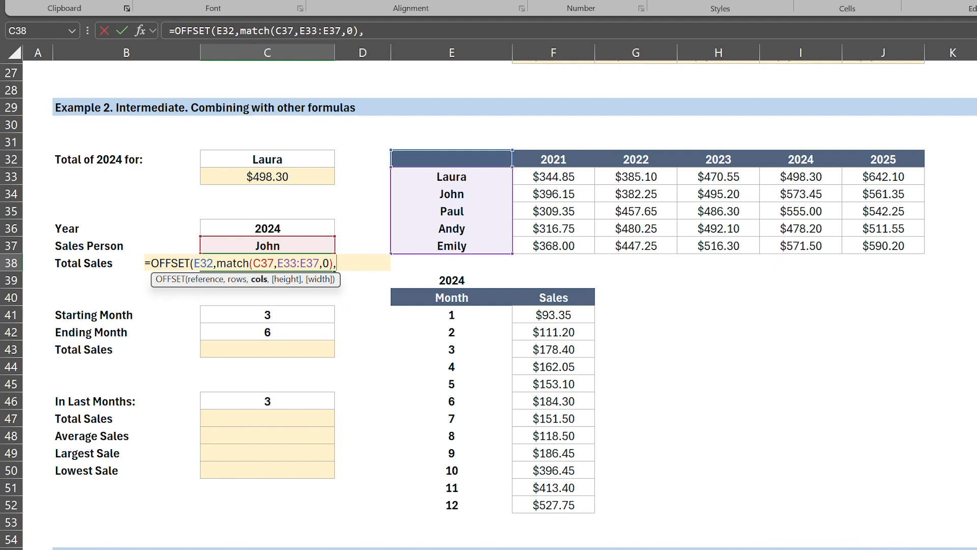
# Complete the C38 formula with MATCH(C36,F32:J32,0) as the column offset to look up the year
pyautogui.write('match(')
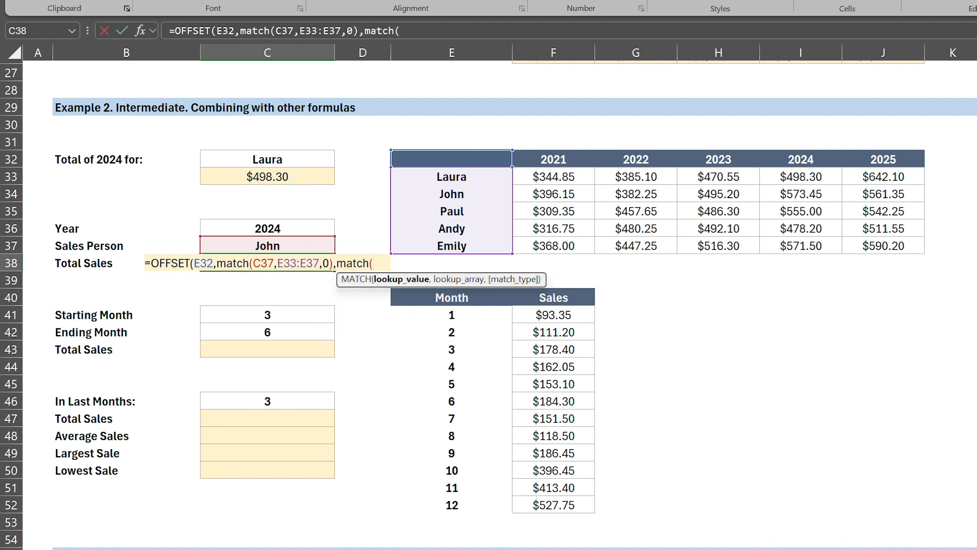
pyautogui.press('Up')
pyautogui.press('Up')
pyautogui.write(',')
pyautogui.press('Right')
pyautogui.press('Right')
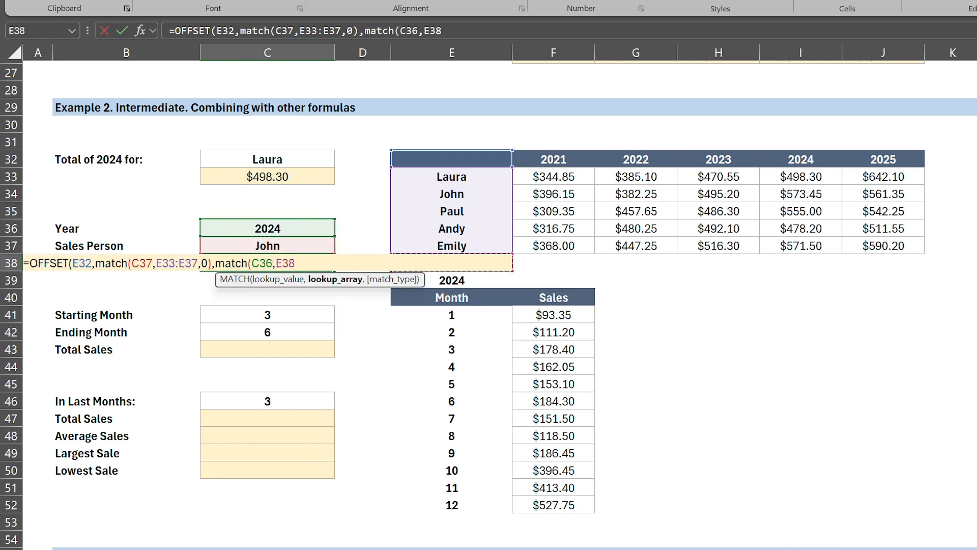
pyautogui.press('Right')
pyautogui.press('Up')
pyautogui.hotkey('ctrl', 'Up')
pyautogui.hotkey('ctrl', 'shift', 'Right')
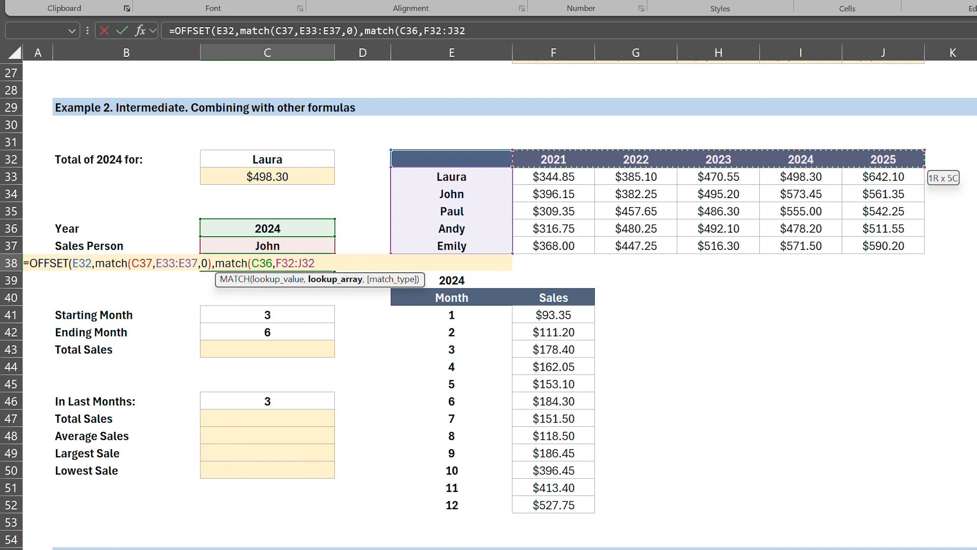
pyautogui.write(',0')
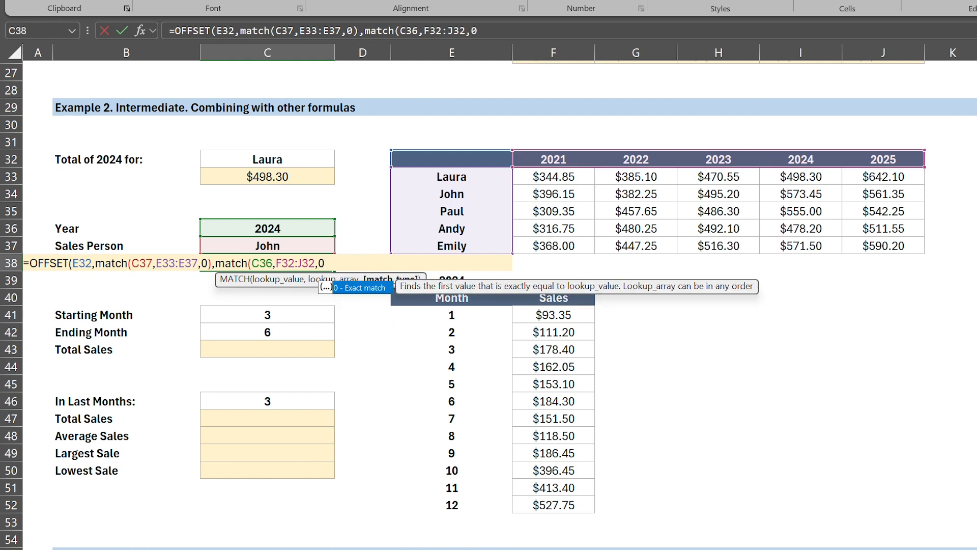
pyautogui.write(')')
pyautogui.press('Return')
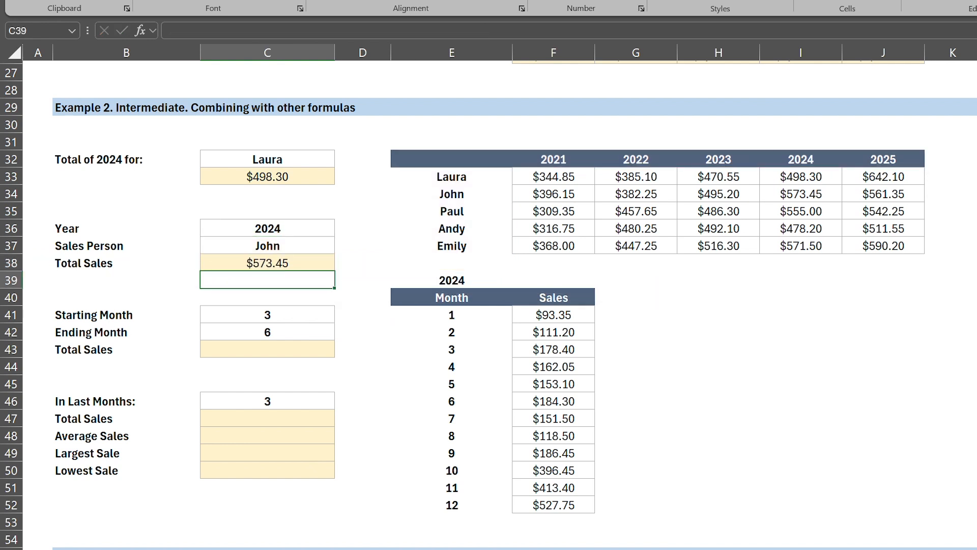
# Set the year in C36 to 2022 to test the Total Sales formula
pyautogui.press('Up')
pyautogui.press('Up')
pyautogui.press('Up')
pyautogui.hotkey('alt', 'Down')
pyautogui.press('Up')
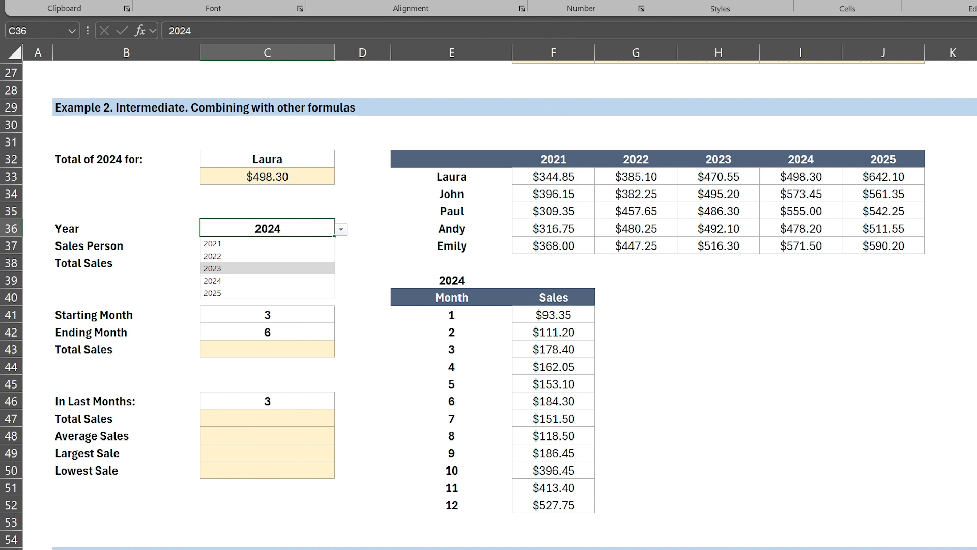
pyautogui.press('Up')
pyautogui.press('Return')
# Set the salesperson in C37 to the third name in the list to test the Total Sales formula
pyautogui.press('Down')
pyautogui.hotkey('alt', 'Down')
pyautogui.press('Down')
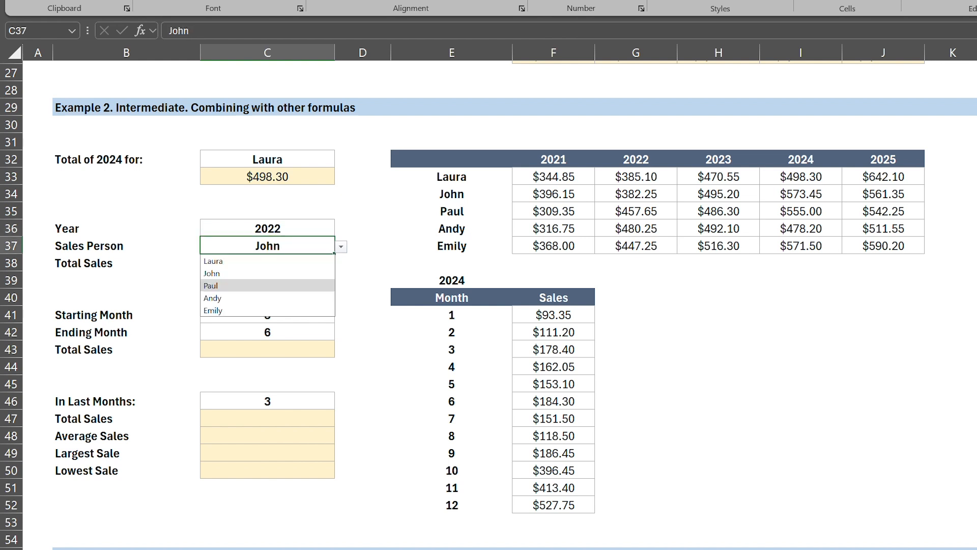
pyautogui.press('Return')
pyautogui.press('Down')
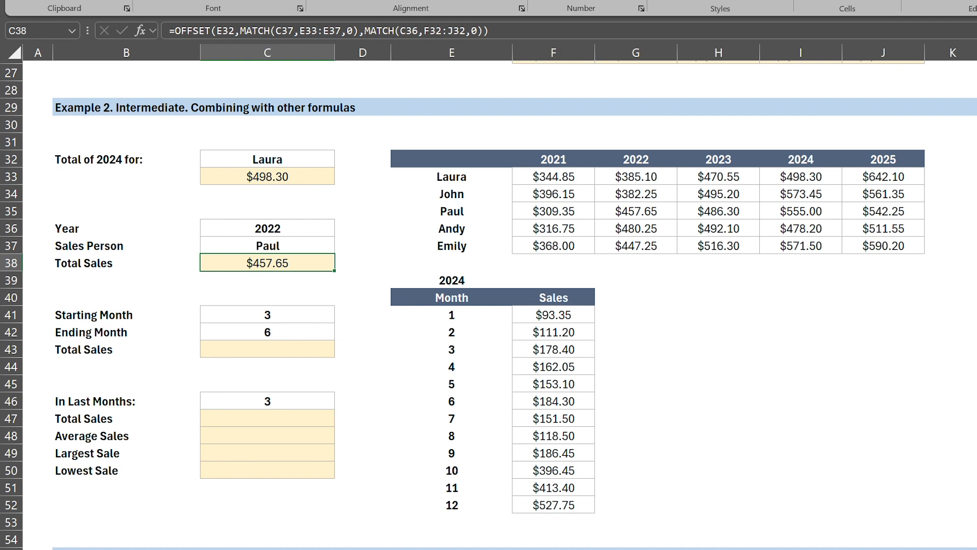
# Start a SUM(OFFSET formula in the Total Sales cell C43 with the Sales header F40 as the reference
pyautogui.press('Down')
pyautogui.press('Down')
pyautogui.press('Down')
pyautogui.press('Down')
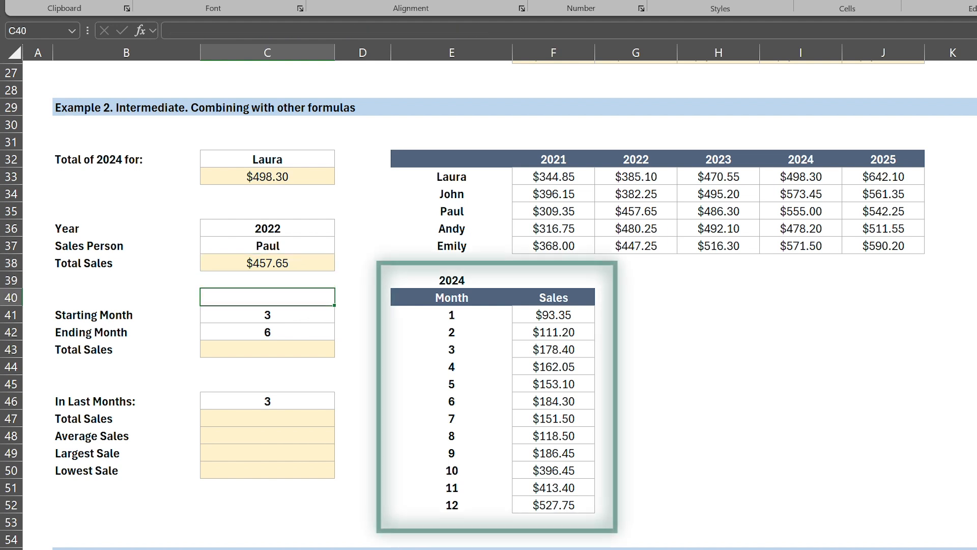
pyautogui.press('Down')
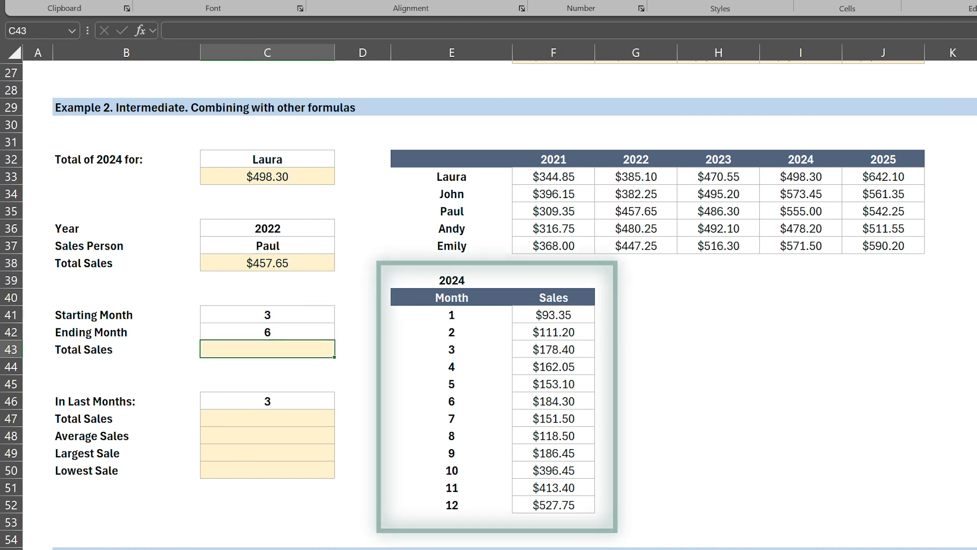
pyautogui.press('F2')
pyautogui.write('=sum')
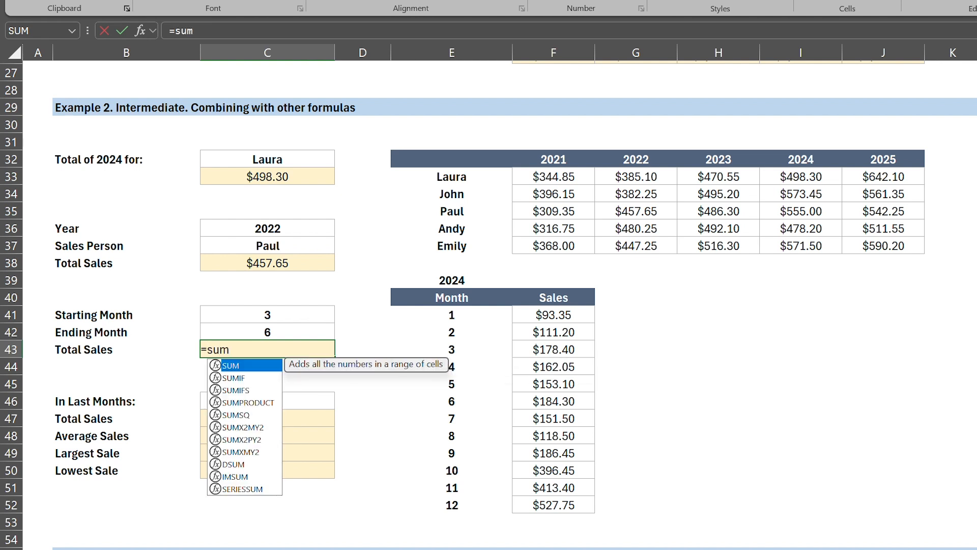
pyautogui.write('(offs')
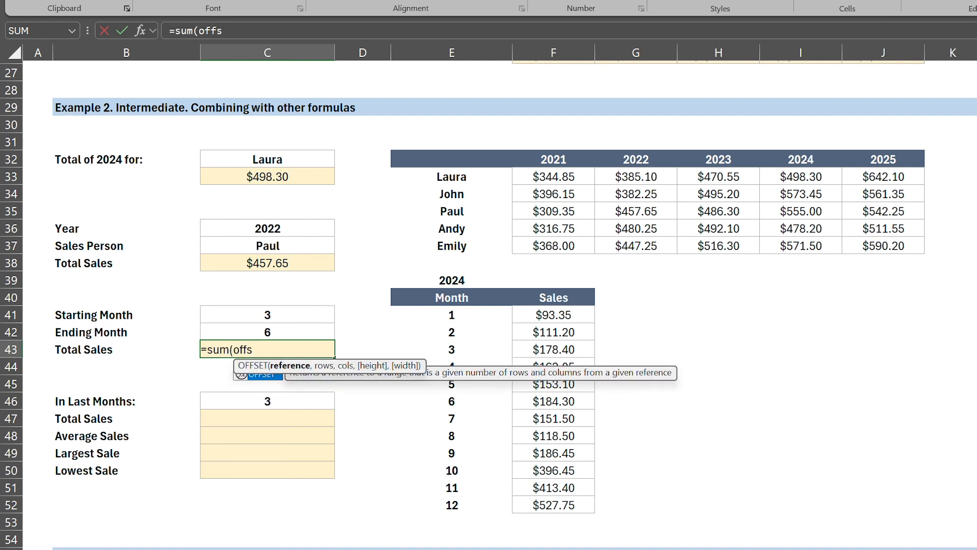
pyautogui.press('Tab')
pyautogui.press('Right')
pyautogui.press('Right')
pyautogui.press('Right')
pyautogui.press('Up')
pyautogui.press('Up')
pyautogui.press('Up')
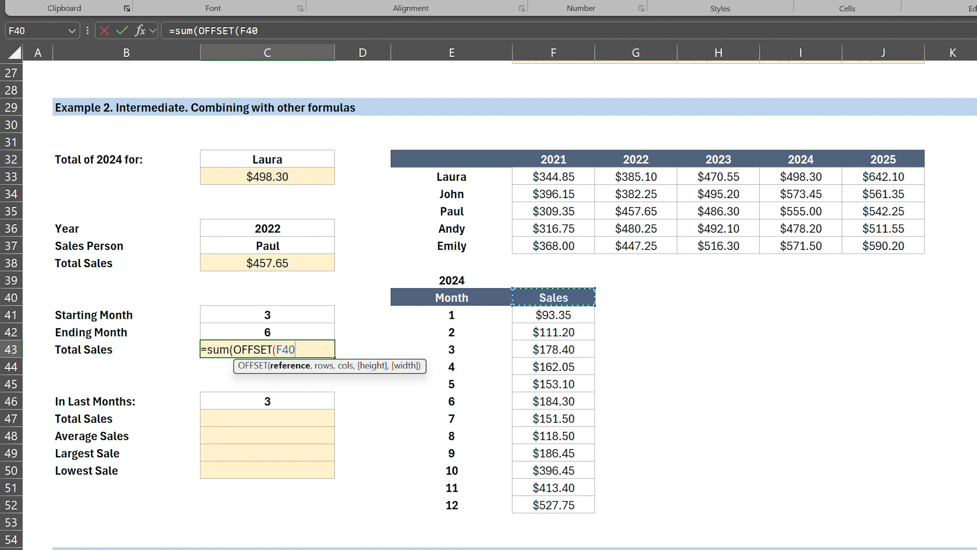
pyautogui.write(',')
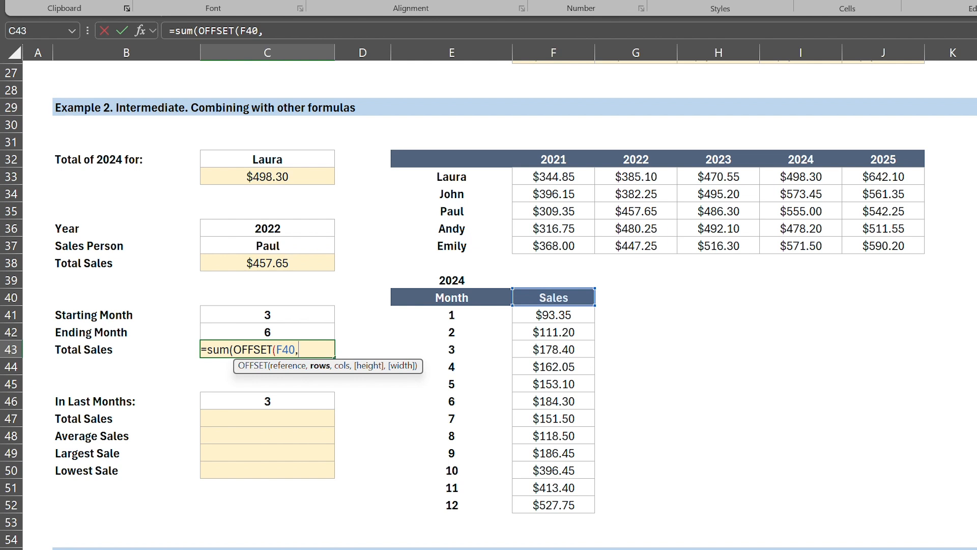
# Add the starting month C41 as the row offset and 0 as the column offset in the C43 formula
pyautogui.press('Up')
pyautogui.press('Up')
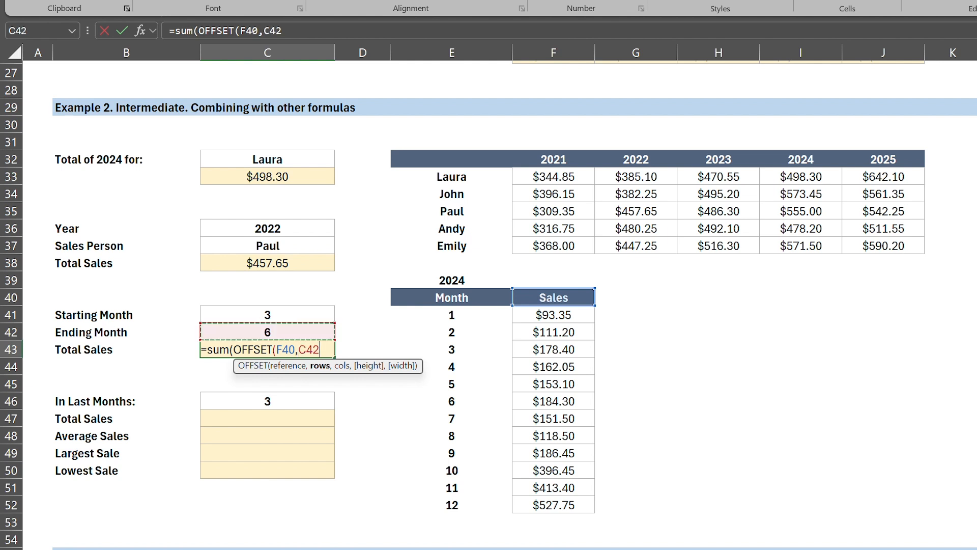
pyautogui.write(',')
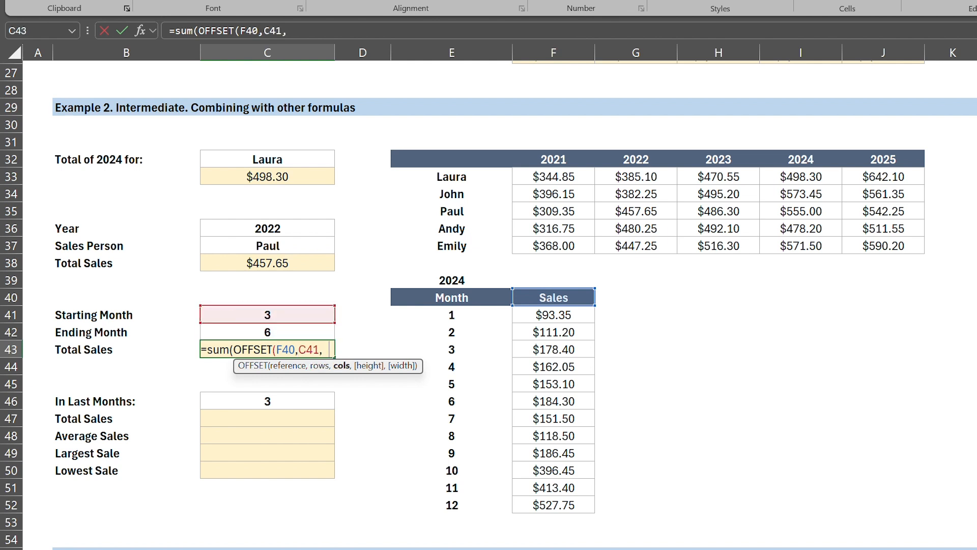
pyautogui.write('0,')
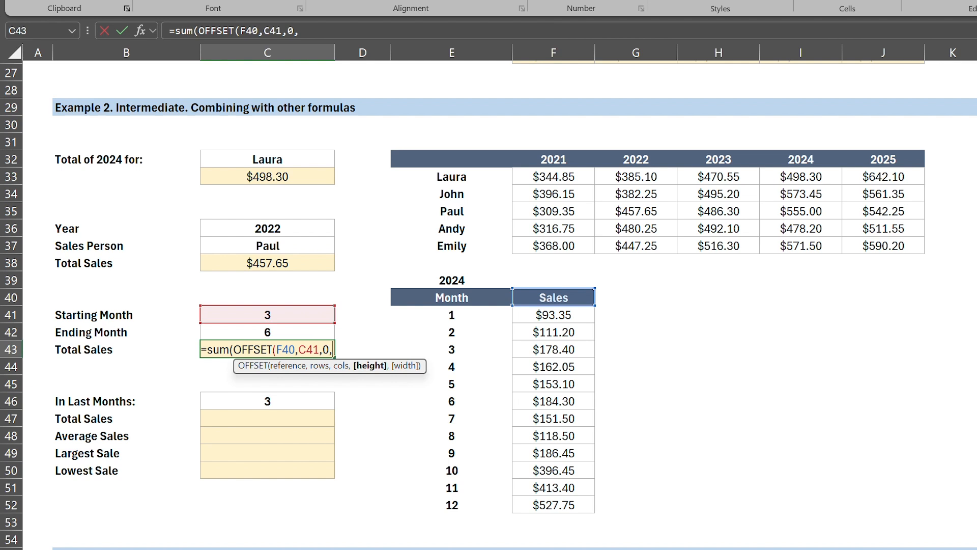
# Complete the C43 formula with C42-C41+1 as the height and 1 as the width
pyautogui.press('Up')
pyautogui.write('-')
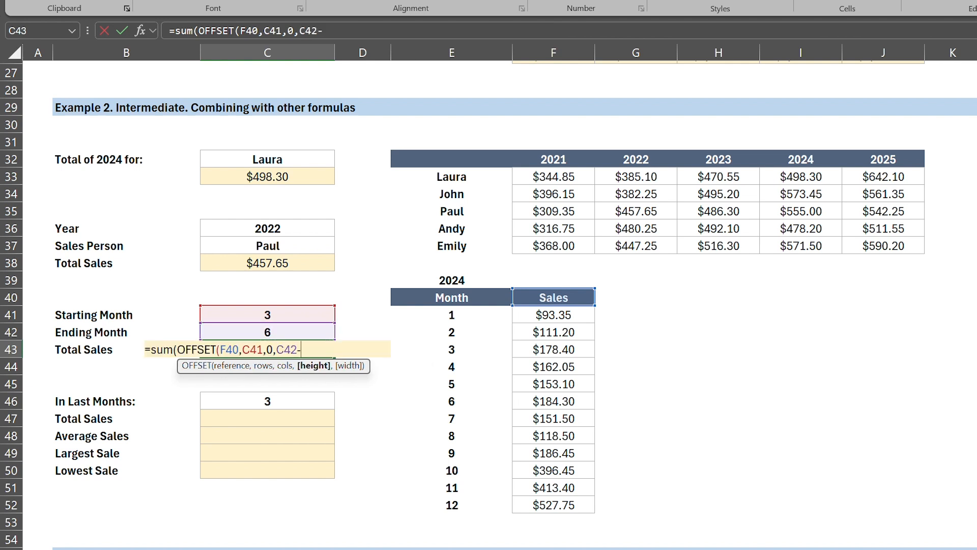
pyautogui.press('Up')
pyautogui.press('Up')
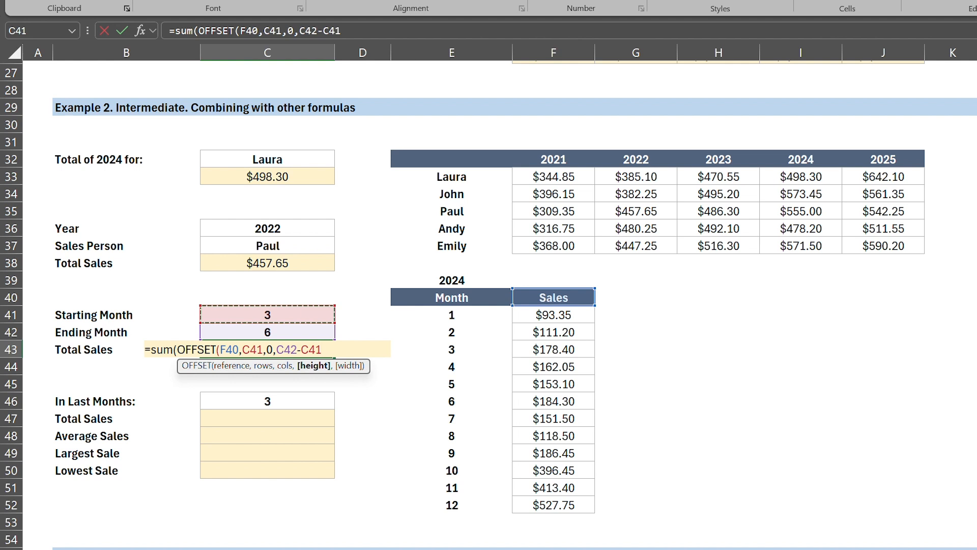
pyautogui.write('+1,')
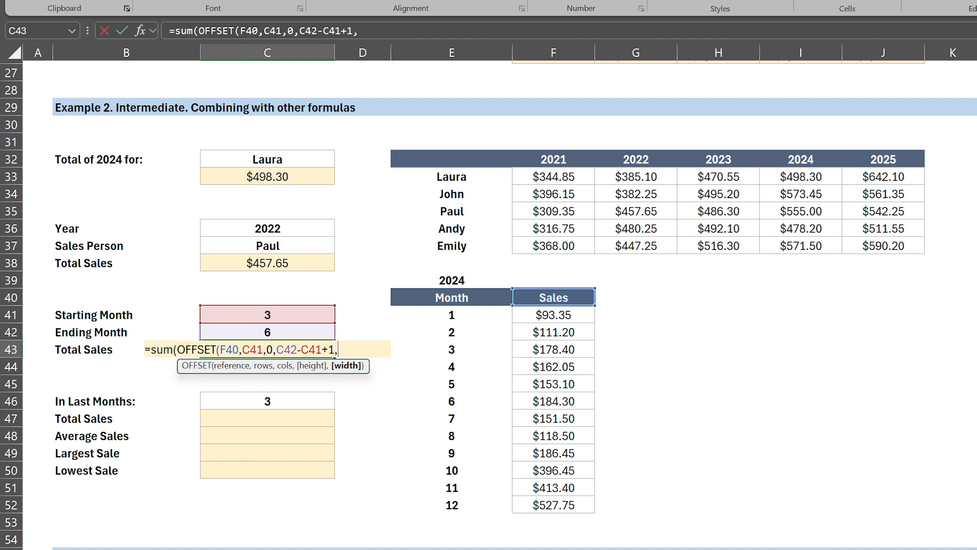
pyautogui.write('1))')
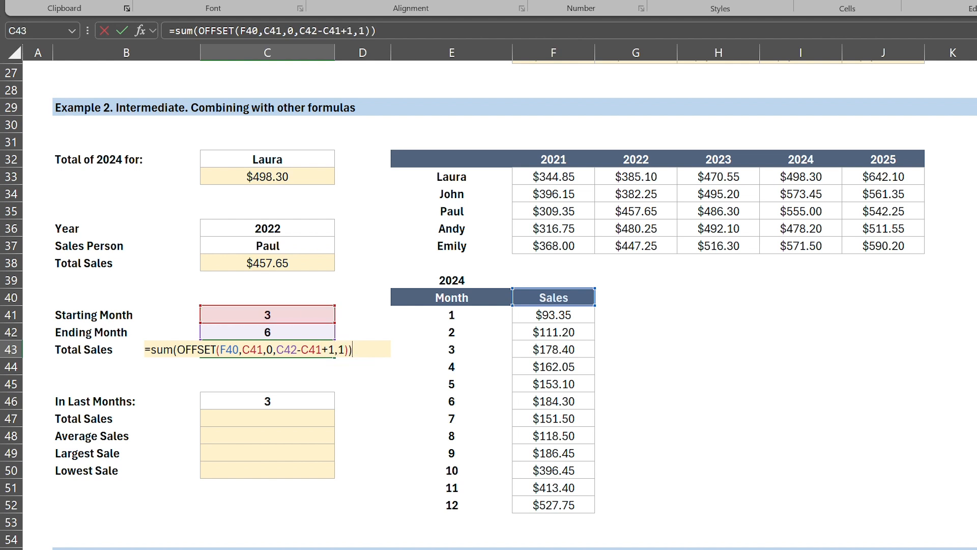
pyautogui.press('Return')
# Select the sales of months 3 to 6 in F43:F46 to check their sum against the C43 total
pyautogui.press('Right')
pyautogui.press('Right')
pyautogui.press('Right')
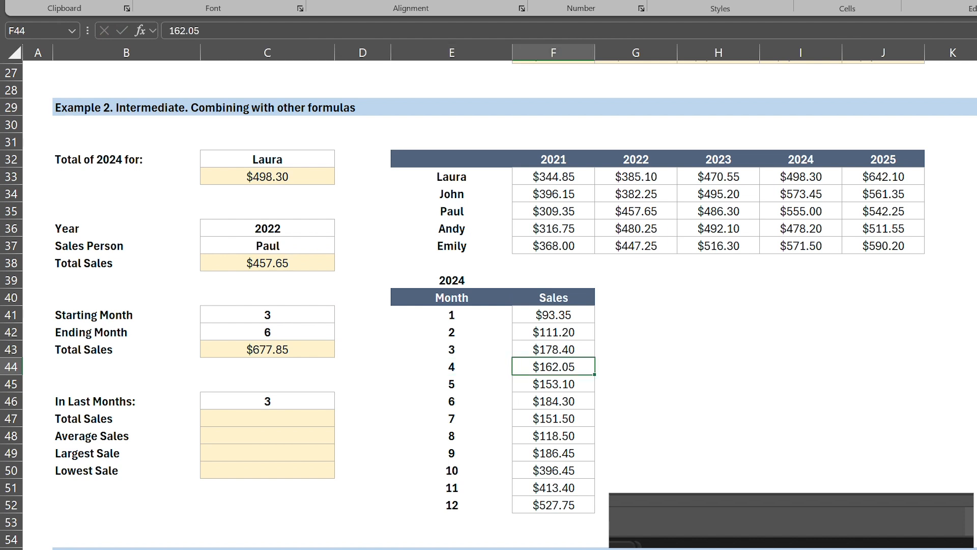
pyautogui.press('Up')
pyautogui.hotkey('shift', 'Down')
pyautogui.hotkey('shift', 'Down')
pyautogui.hotkey('shift', 'Down')
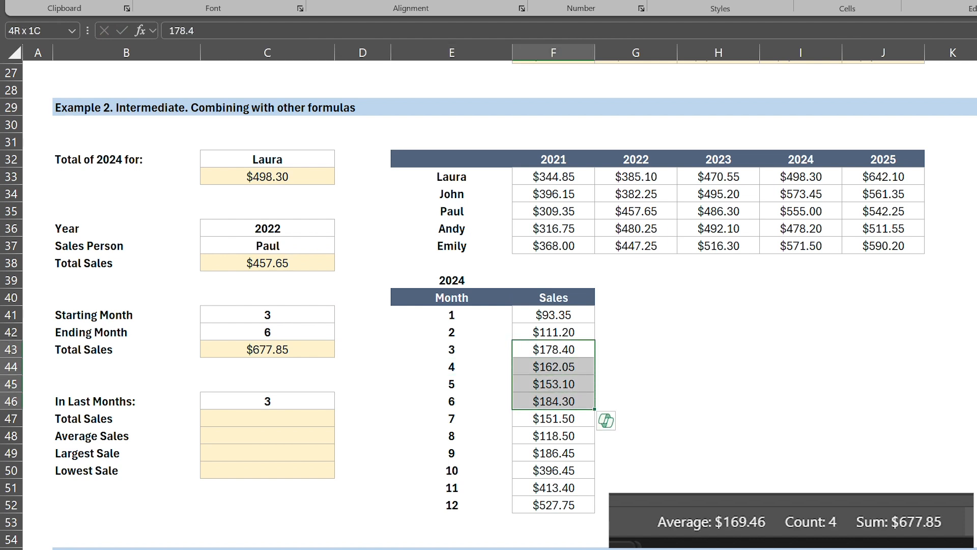
pyautogui.press('Left')
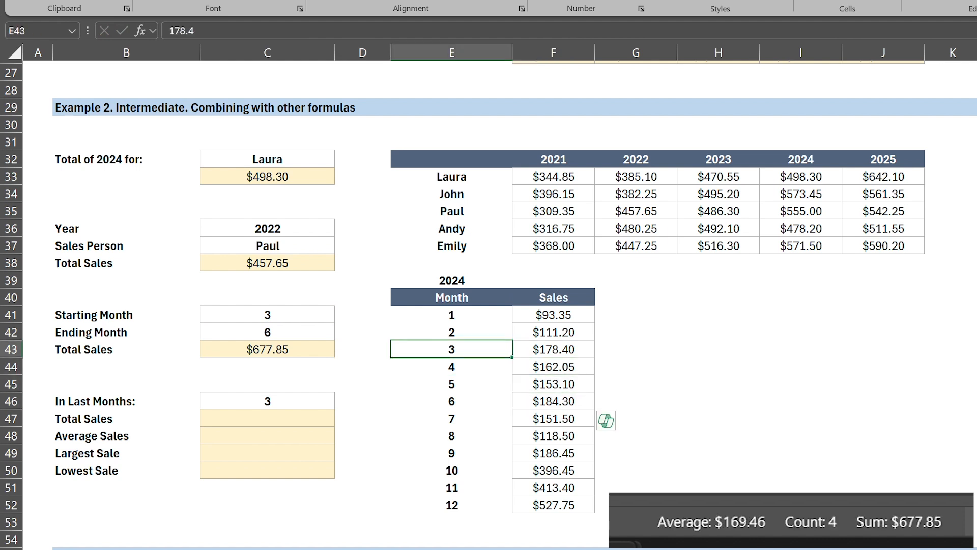
# Test the C43 total by setting the Ending Month in C42 to 3, to 5 and back to 6
pyautogui.press('Up')
pyautogui.press('Up')
pyautogui.press('Left')
pyautogui.press('Left')
pyautogui.press('Down')
pyautogui.write('3')
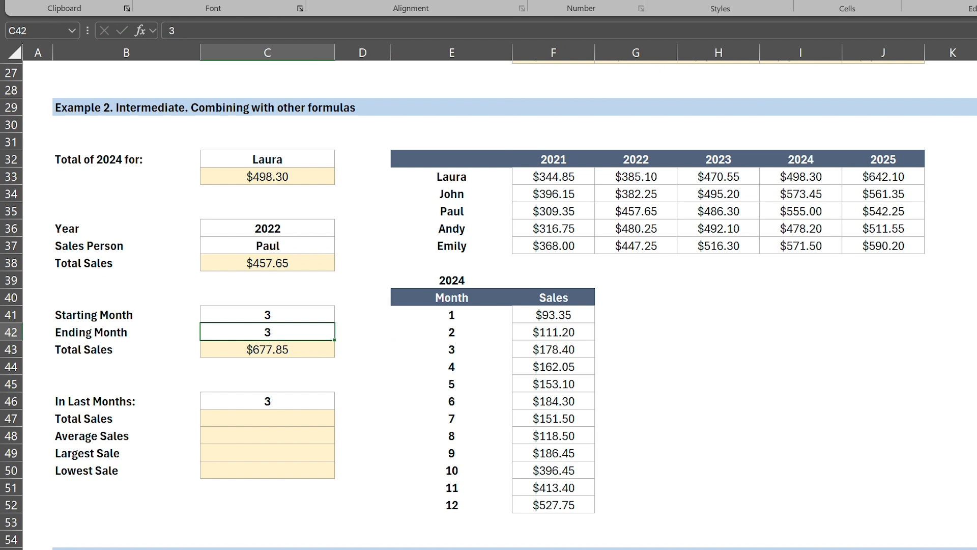
pyautogui.press('Return')
pyautogui.press('Up')
pyautogui.write('5')
pyautogui.press('Return')
pyautogui.press('Up')
pyautogui.write('6')
pyautogui.press('Return')
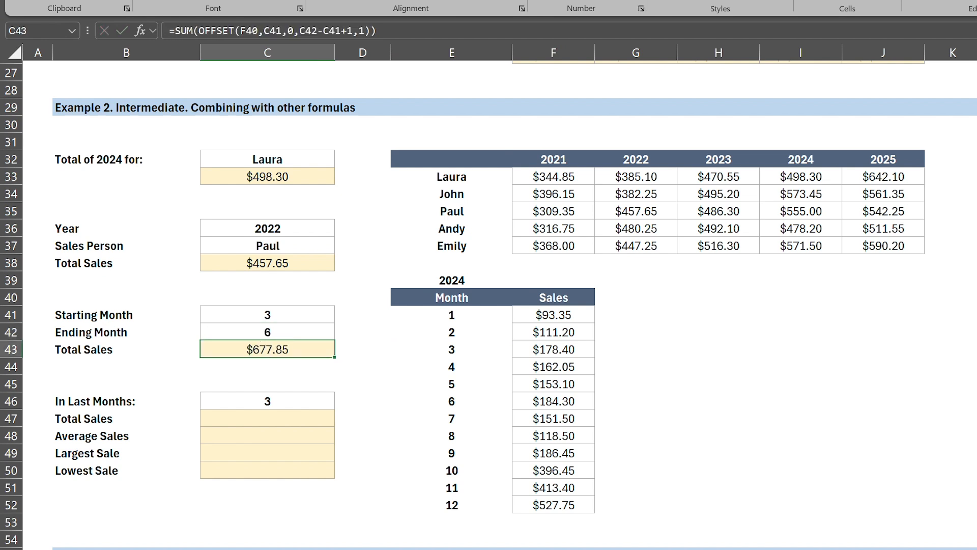
# Clear the sales of months 7 to 12 in F47:F52, undo the deletion and return to C47
pyautogui.press('Down')
pyautogui.press('Down')
pyautogui.press('Down')
pyautogui.press('Down')
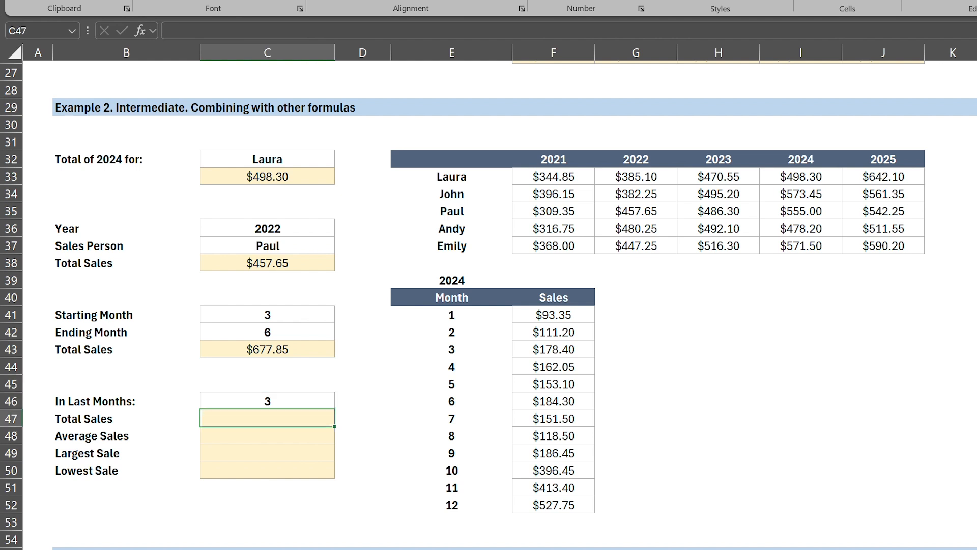
pyautogui.press('Right')
pyautogui.press('Right')
pyautogui.press('Right')
pyautogui.hotkey('ctrl', 'shift', 'Down')
pyautogui.press('Delete')
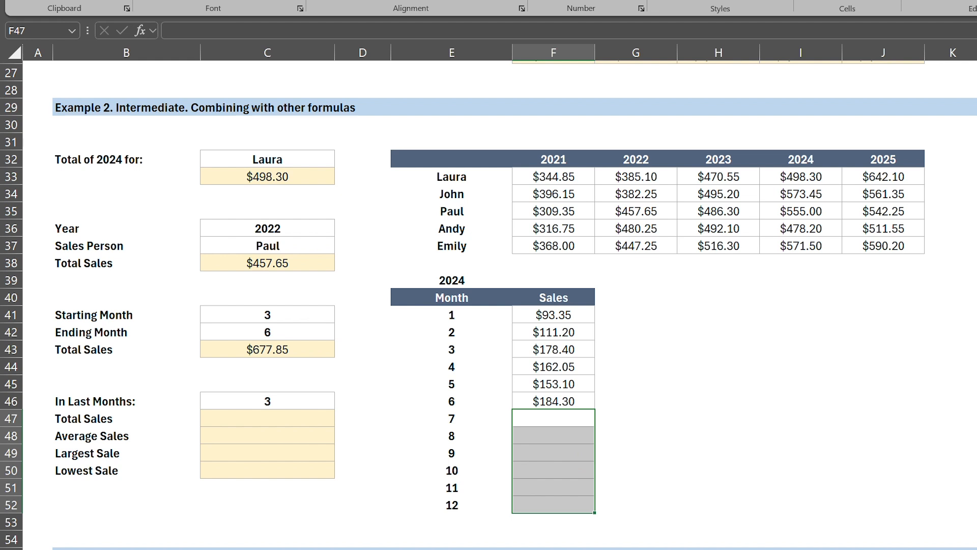
pyautogui.hotkey('ctrl', 'z')
pyautogui.press('Left')
pyautogui.press('Left')
pyautogui.press('Left')
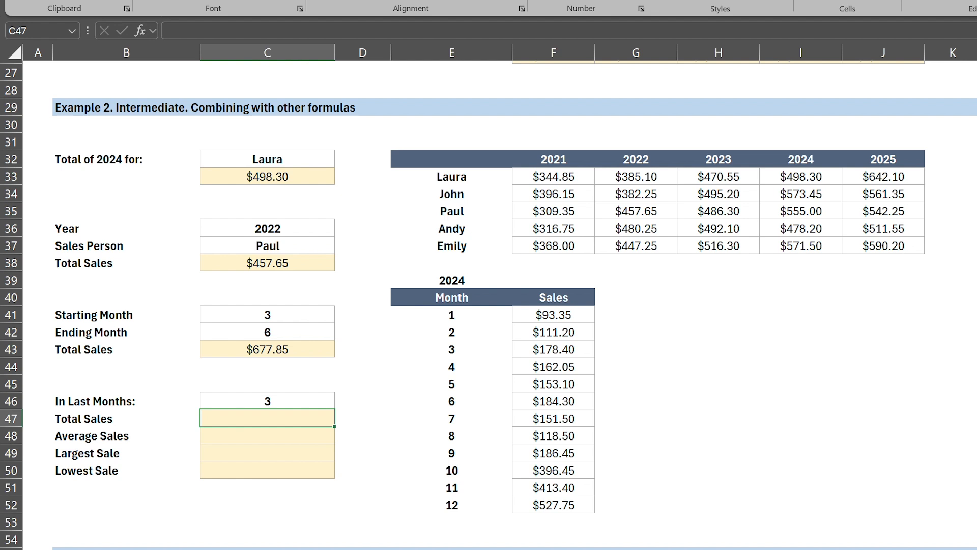
# Clear the sales of months 3 to 12 in F43:F52 and undo the deletion
pyautogui.press('Right')
pyautogui.press('Right')
pyautogui.press('Right')
pyautogui.press('Up')
pyautogui.press('Up')
pyautogui.press('Up')
pyautogui.press('Up')
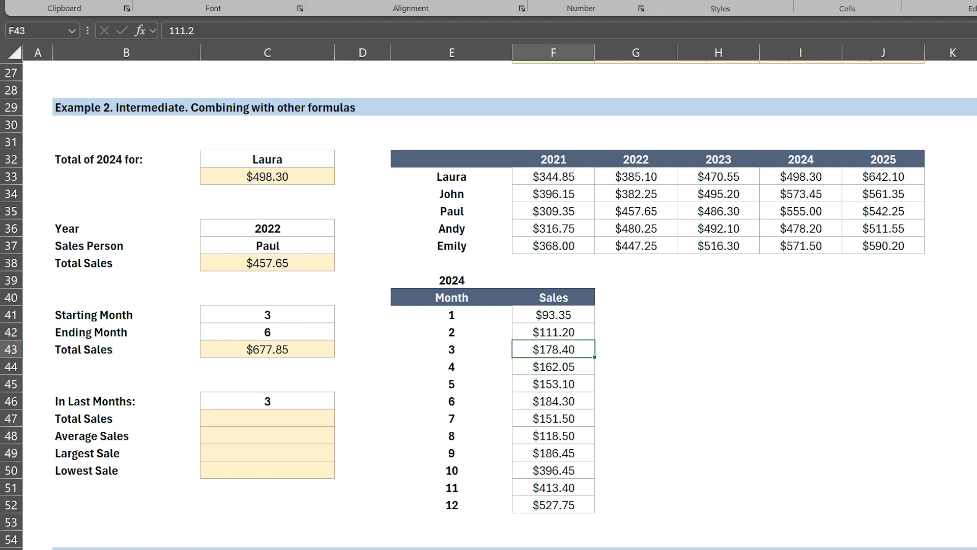
pyautogui.hotkey('ctrl', 'shift', 'Down')
pyautogui.press('Delete')
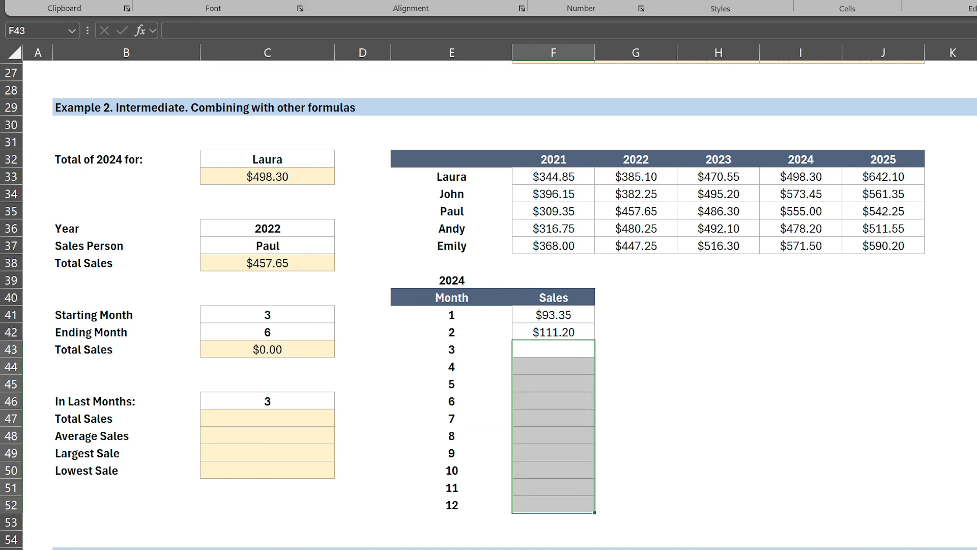
pyautogui.hotkey('ctrl', 'z')
# Start a SUM(OFFSET formula in the Total Sales cell C47 with the Sales header F40 as the reference
pyautogui.press('Down')
pyautogui.press('Down')
pyautogui.press('Down')
pyautogui.press('Down')
pyautogui.press('Left')
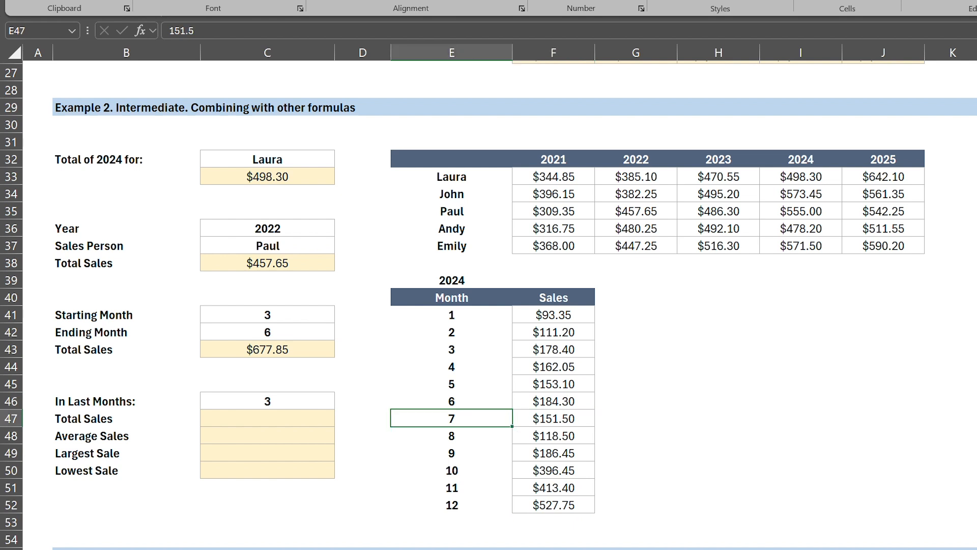
pyautogui.press('Left')
pyautogui.press('Left')
pyautogui.write('=sum(of')
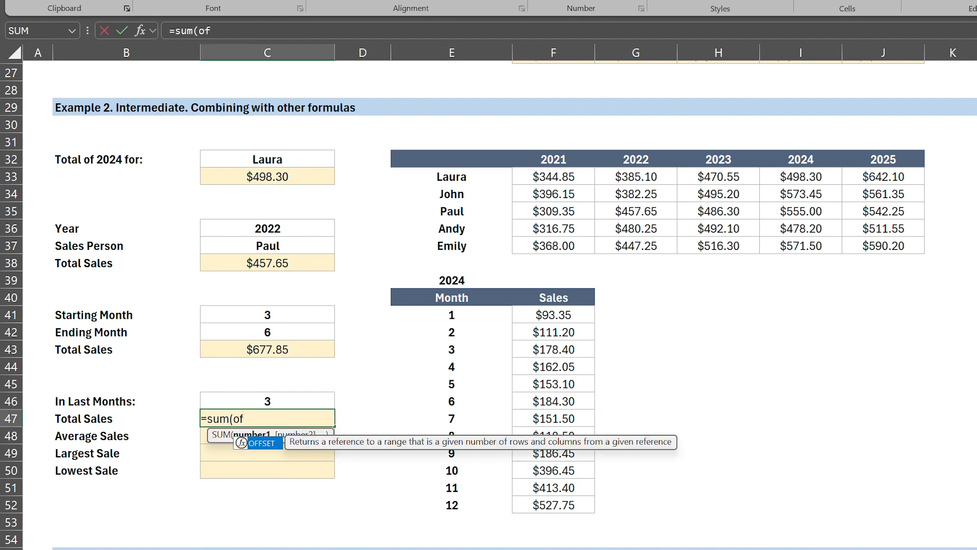
pyautogui.press('Tab')
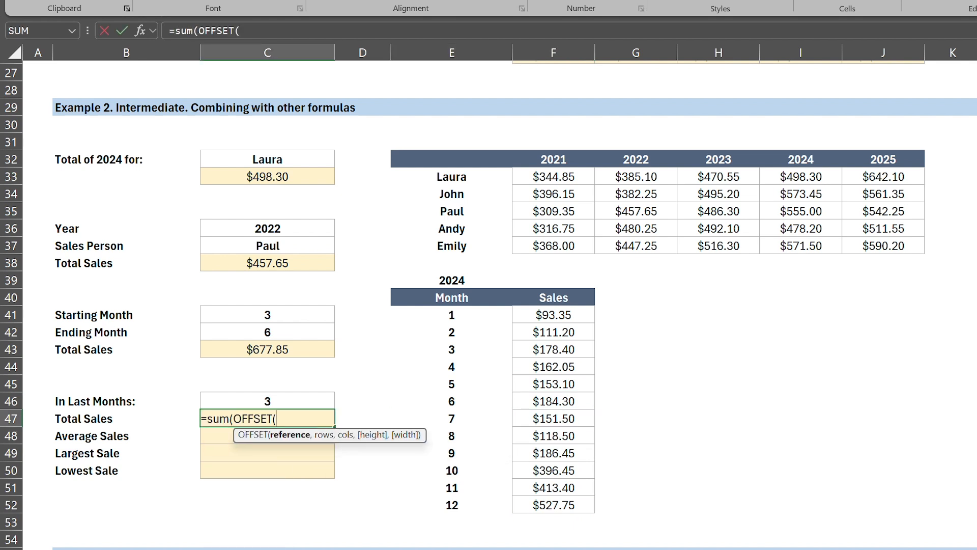
pyautogui.press('Right')
pyautogui.press('Right')
pyautogui.press('Right')
pyautogui.hotkey('ctrl', 'Up')
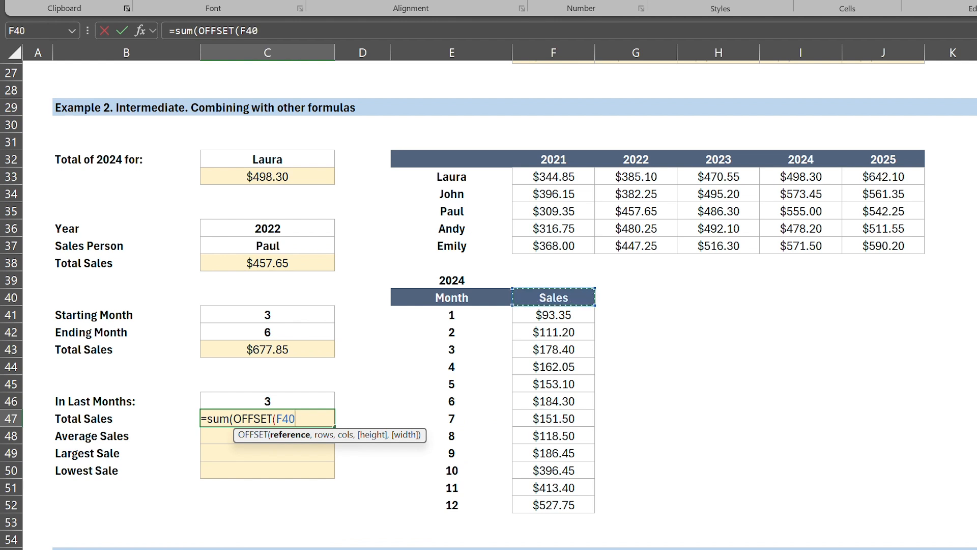
pyautogui.write(',')
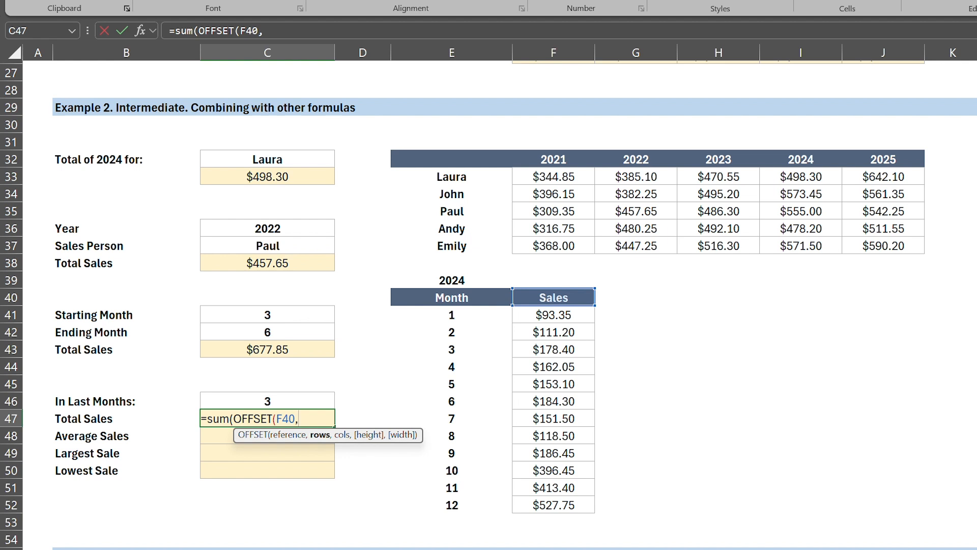
# Add COUNTA(F41:F52) to the row offset argument of the C47 formula to count the months with sales
pyautogui.write('co')
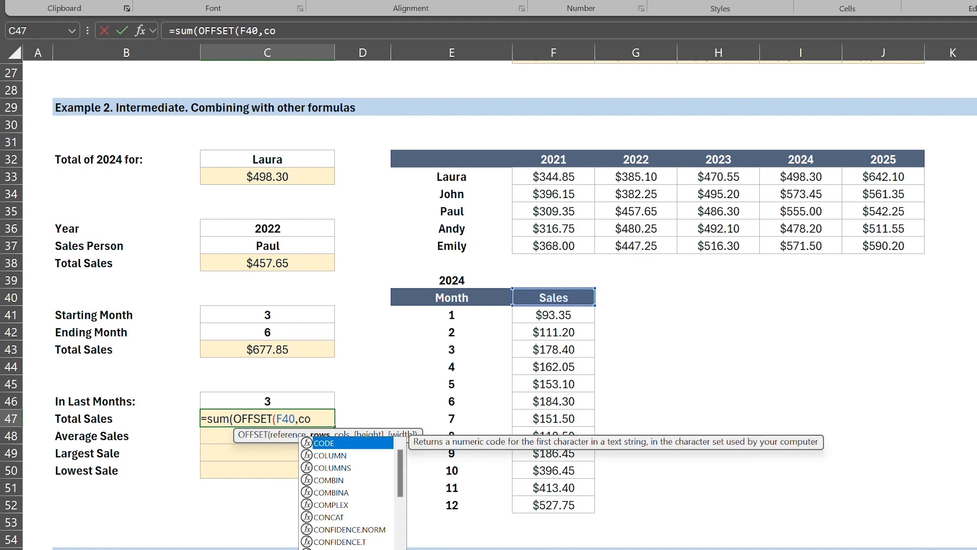
pyautogui.write('unta(')
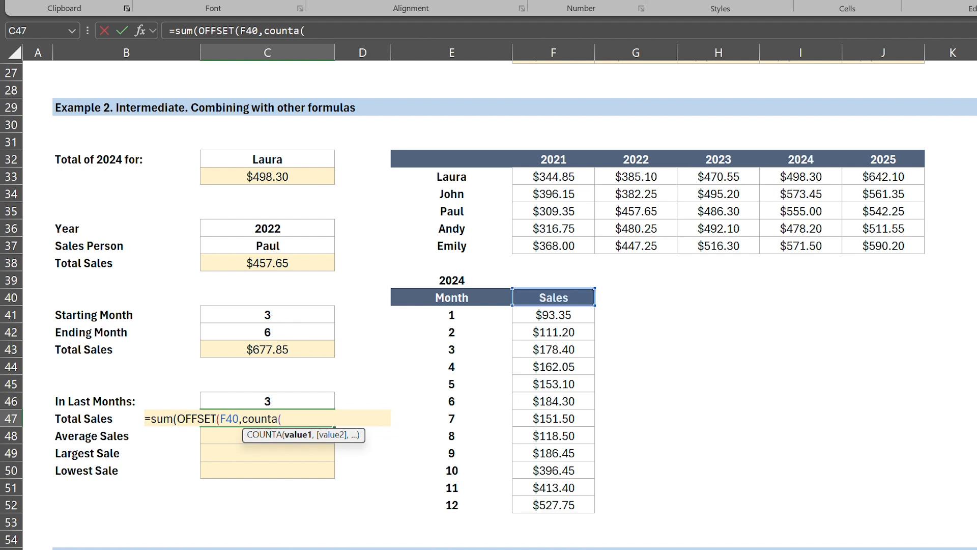
pyautogui.press('Right')
pyautogui.press('Right')
pyautogui.press('Right')
pyautogui.hotkey('ctrl', 'Up')
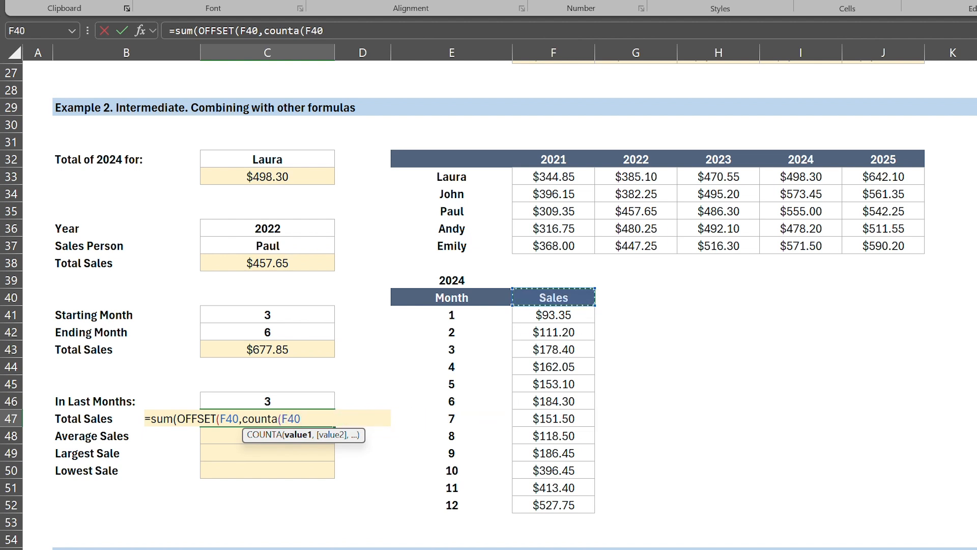
pyautogui.press('Down')
pyautogui.hotkey('ctrl', 'shift', 'Down')
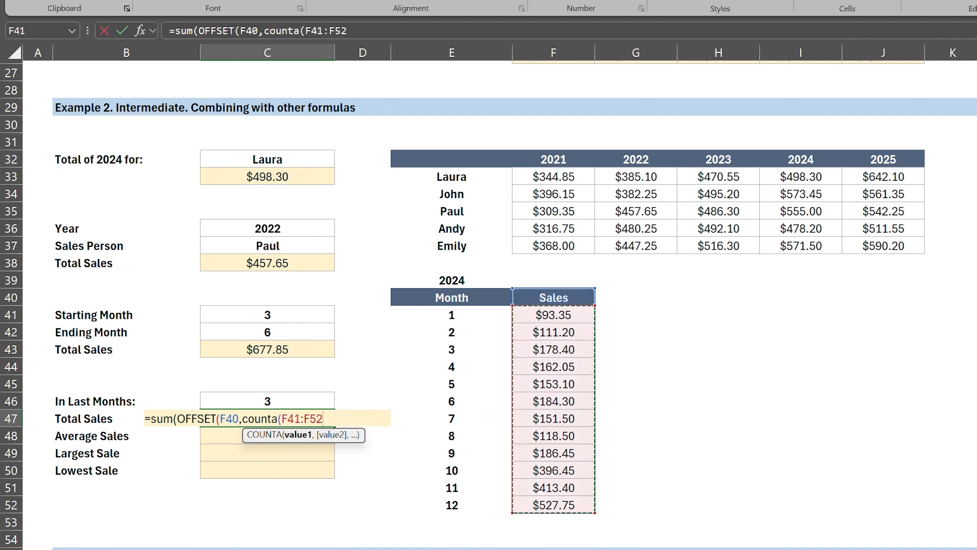
pyautogui.write(')')
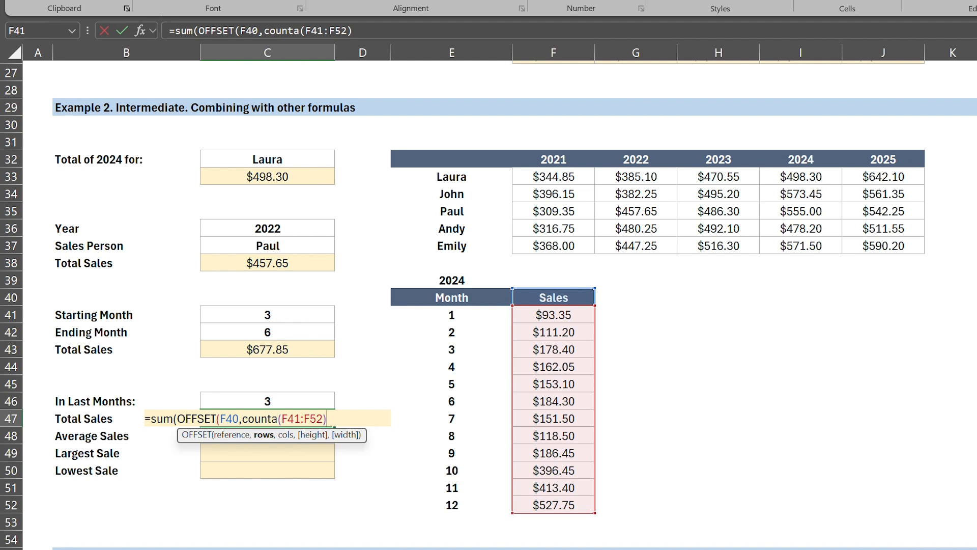
# Complete the C47 formula with column offset 0, height -C46 and width 1
pyautogui.write(',0,')
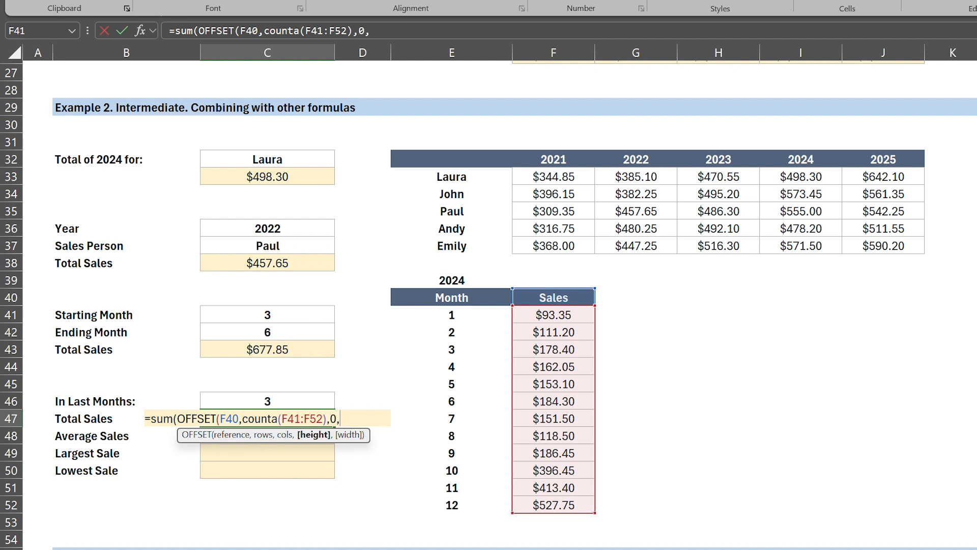
pyautogui.write('-')
pyautogui.press('Up')
pyautogui.write(',')
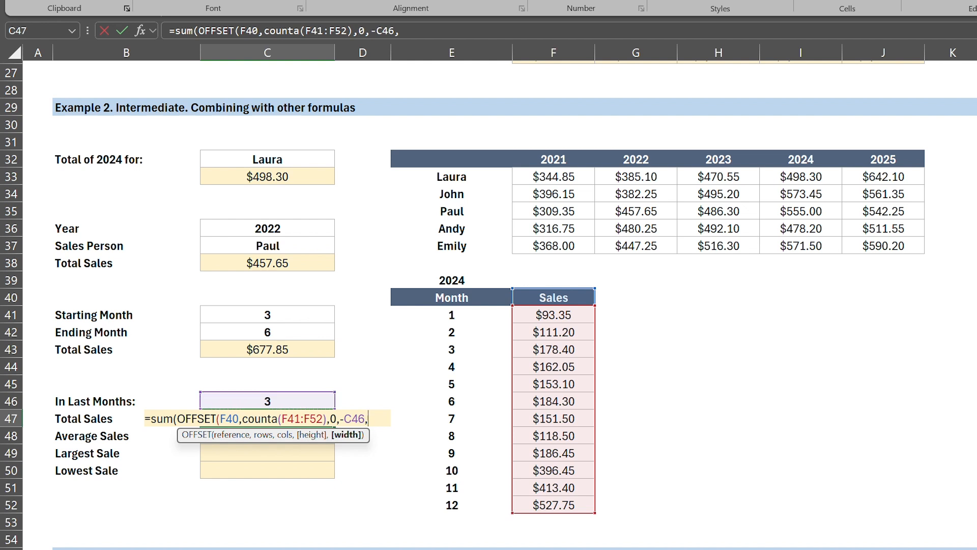
pyautogui.write('1))')
pyautogui.press('Return')
# Clear the sales of months 11 and 12 in F51:F52 and undo the deletion
pyautogui.press('Right')
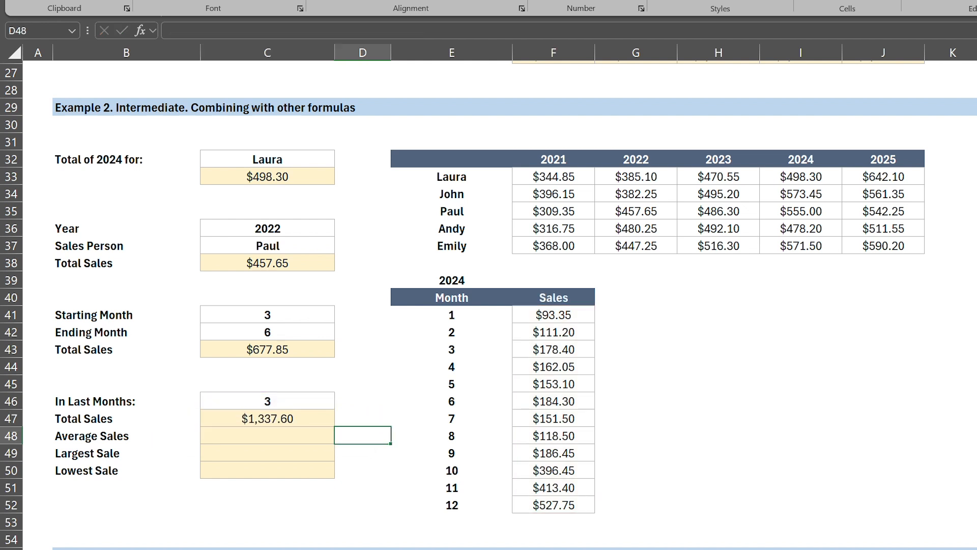
pyautogui.press('Right')
pyautogui.press('Right')
pyautogui.press('Down')
pyautogui.press('Down')
pyautogui.hotkey('shift', 'Down')
pyautogui.hotkey('shift', 'Down')
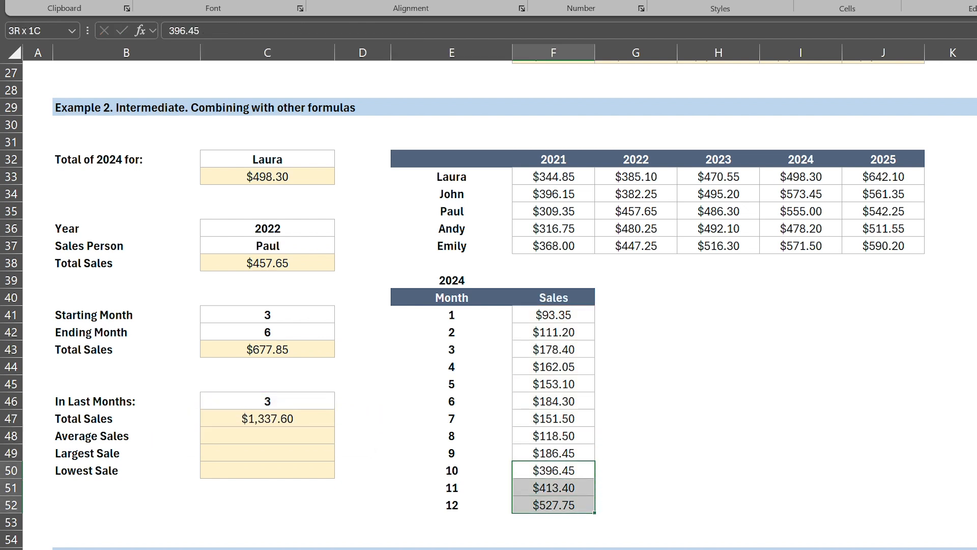
pyautogui.press('Down')
pyautogui.hotkey('shift', 'Down')
pyautogui.press('Delete')
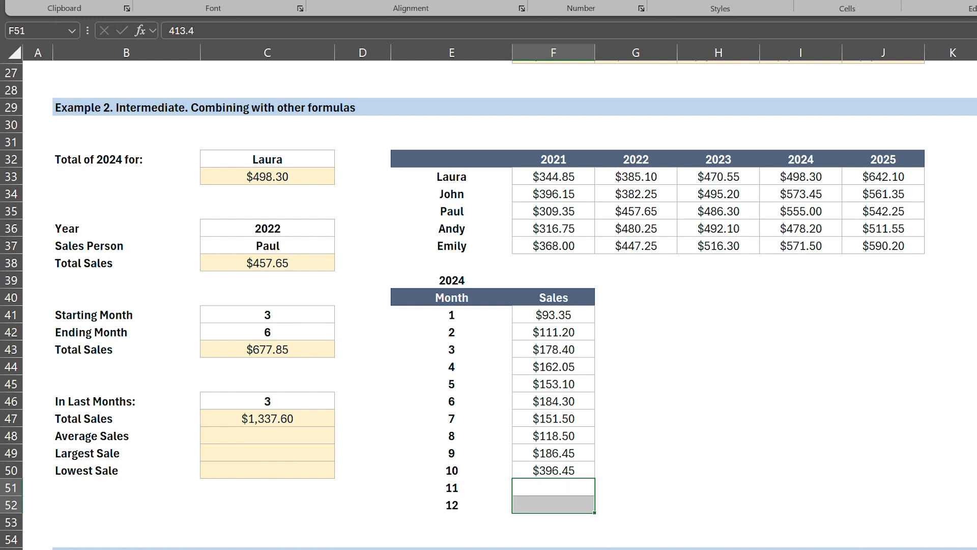
pyautogui.press('Up')
pyautogui.hotkey('shift', 'Up')
pyautogui.hotkey('shift', 'Up')
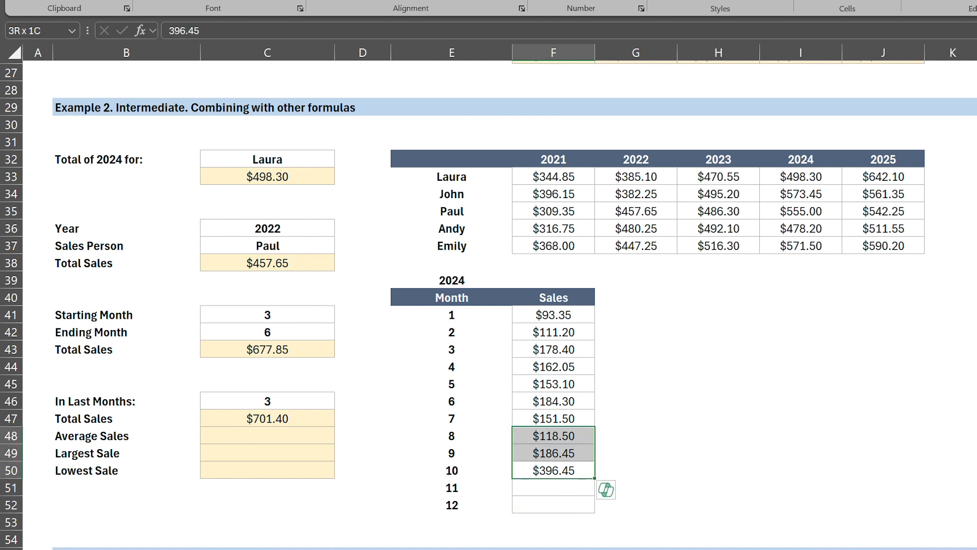
pyautogui.hotkey('ctrl', 'z')
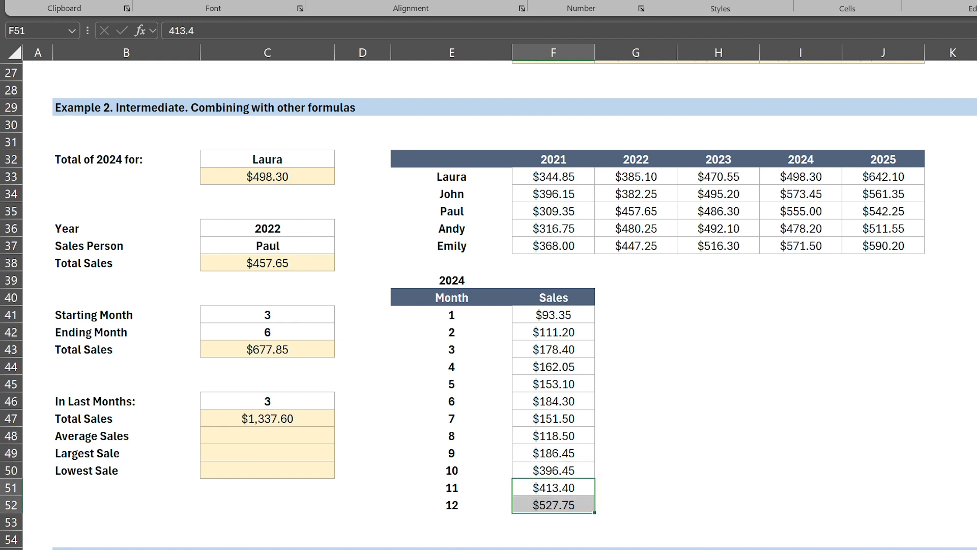
# Copy the full formula text from the Total Sales cell C47
pyautogui.press('Left')
pyautogui.press('Left')
pyautogui.press('Up')
pyautogui.press('Up')
pyautogui.press('Left')
pyautogui.press('Up')
pyautogui.press('Up')
pyautogui.press('F2')
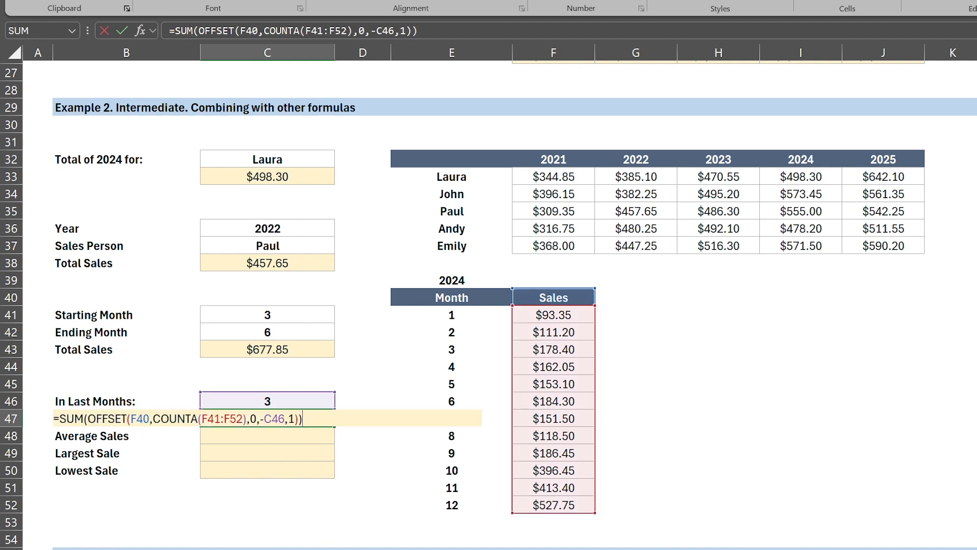
pyautogui.hotkey('shift', 'Home')
pyautogui.hotkey('ctrl', 'c')
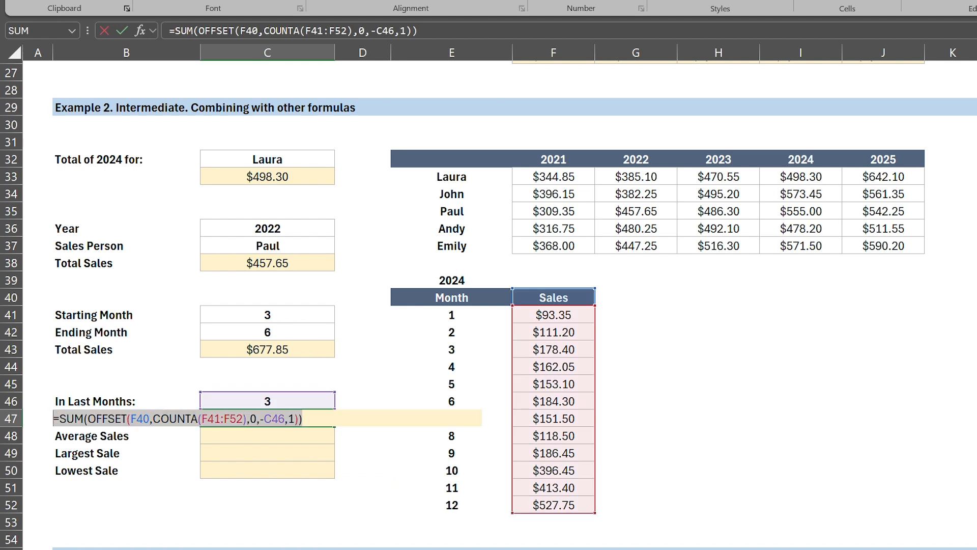
pyautogui.press('Return')
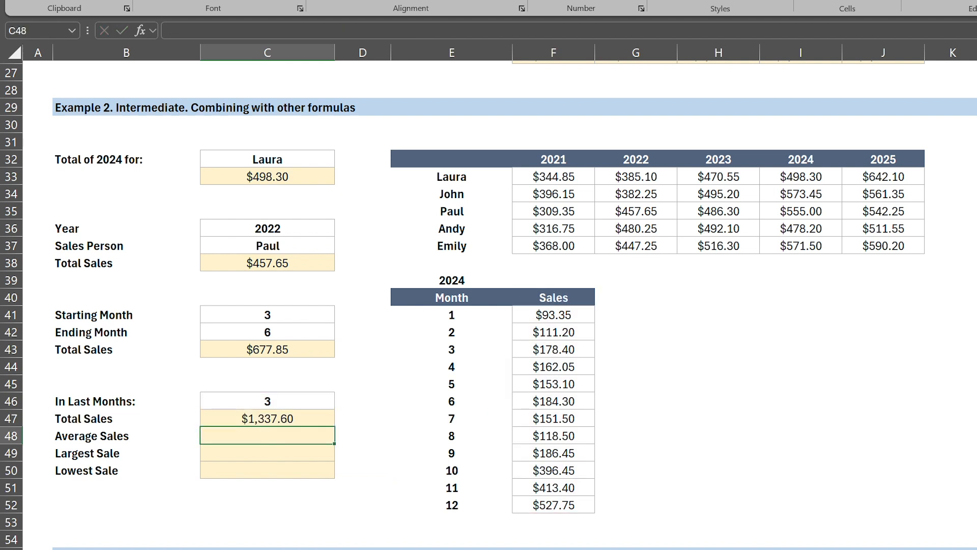
# Paste the copied formula into the Average Sales cell C48 and replace SUM with AVERAGE
pyautogui.hotkey('ctrl', 'v')
pyautogui.press('F2')
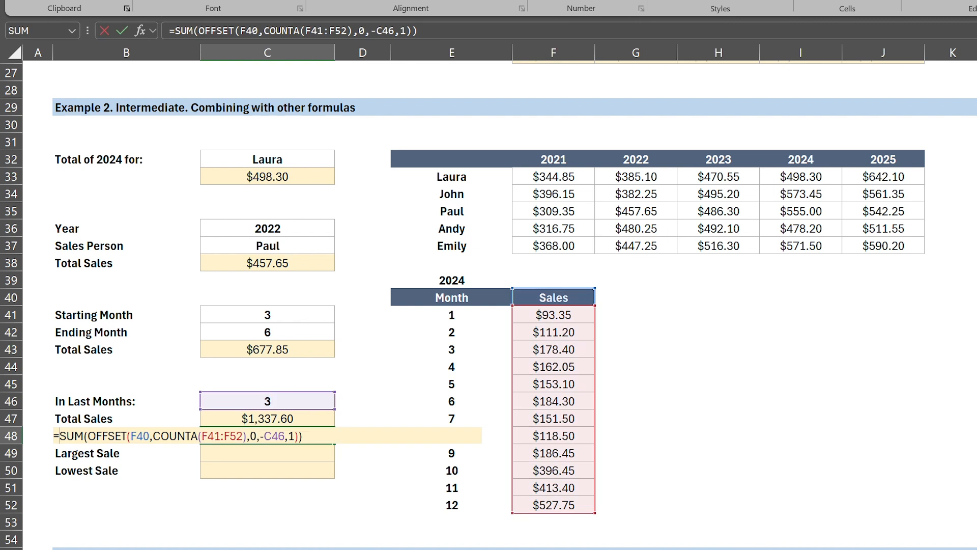
pyautogui.hotkey('shift', 'Right')
pyautogui.hotkey('shift', 'Right')
pyautogui.write('average')
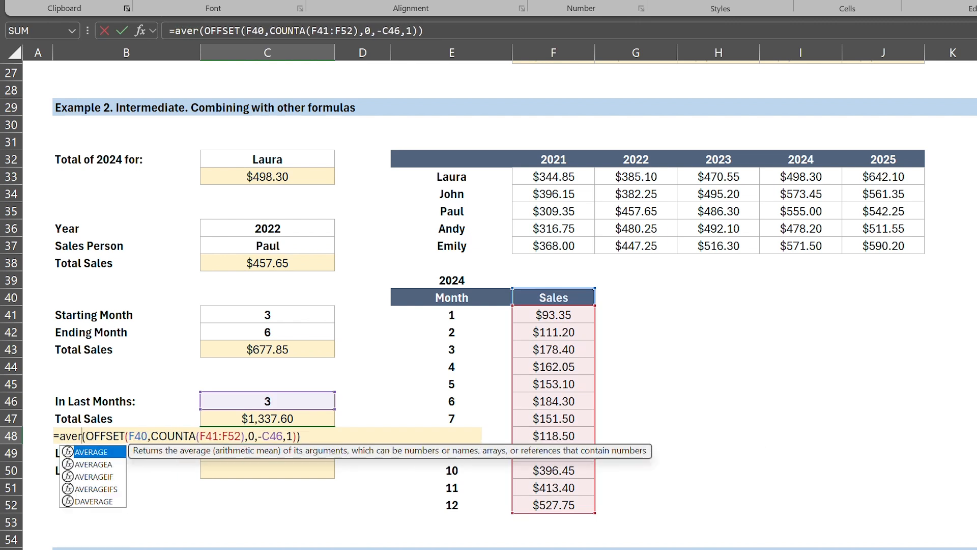
pyautogui.press('Return')
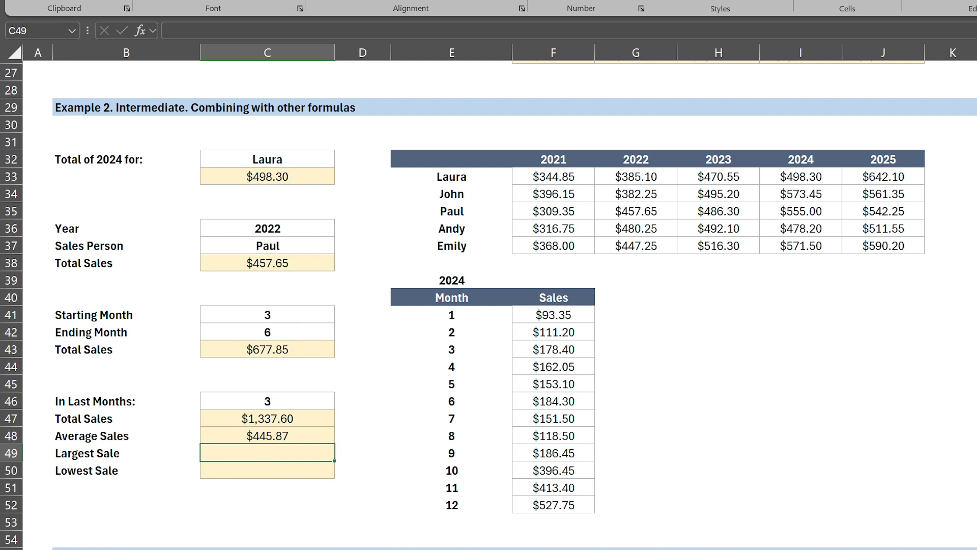
# Paste the copied formula into the Largest Sale cell C49 and replace SUM with LARGE
pyautogui.hotkey('ctrl', 'v')
pyautogui.press('F2')
pyautogui.press('Home')
pyautogui.press('Right')
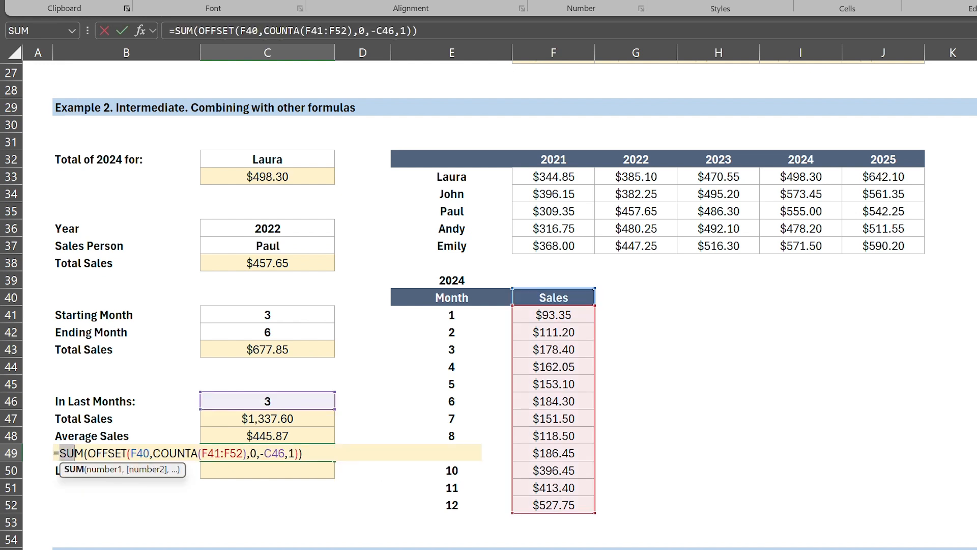
pyautogui.hotkey('shift', 'Right')
pyautogui.hotkey('shift', 'Right')
pyautogui.hotkey('shift', 'Right')
pyautogui.write('large')
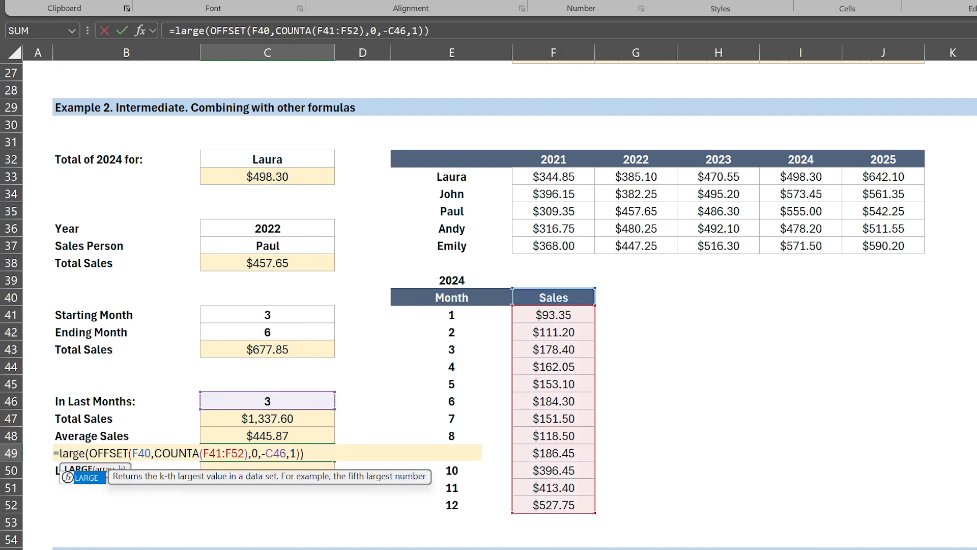
# Add 1 as the k argument of LARGE after the OFFSET function in C49
pyautogui.press('Right')
pyautogui.press('Right')
pyautogui.press('Right')
pyautogui.press('Right')
pyautogui.press('Right')
pyautogui.press('Right')
pyautogui.press('Right')
pyautogui.press('Right')
pyautogui.press('Right')
pyautogui.press('Right')
pyautogui.press('Right')
pyautogui.press('Right')
pyautogui.press('Right')
pyautogui.press('Right')
pyautogui.press('Right')
pyautogui.press('Right')
pyautogui.press('Right')
pyautogui.press('Right')
pyautogui.press('Right')
pyautogui.press('Right')
pyautogui.press('Right')
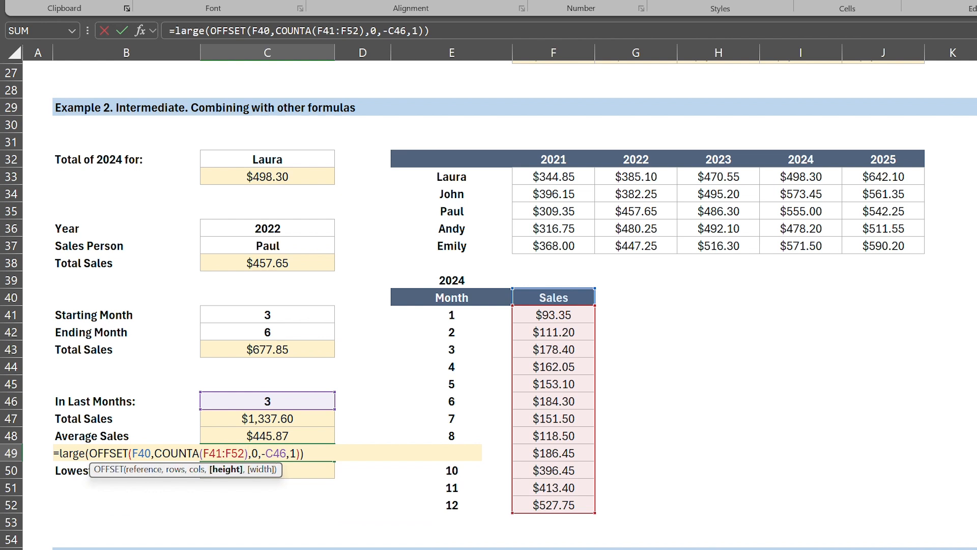
pyautogui.press('Right')
pyautogui.press('Right')
pyautogui.press('Right')
pyautogui.write(',1')
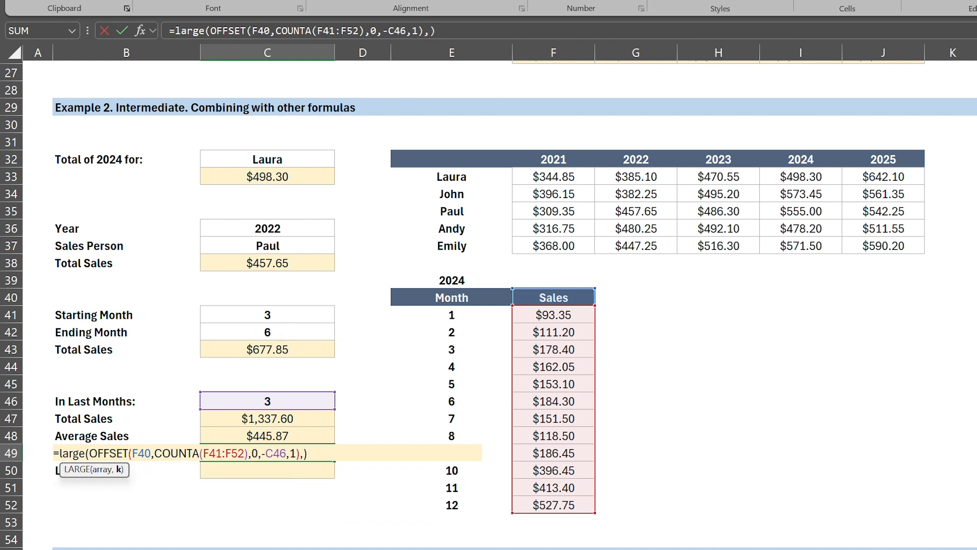
pyautogui.press('Return')
pyautogui.press('Up')
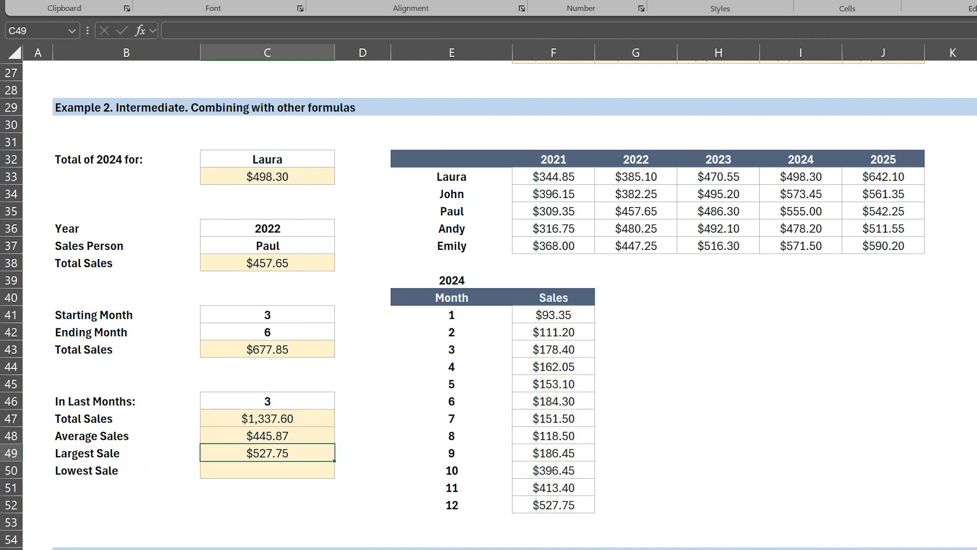
# Copy the Largest Sale formula text from C49 into the Lowest Sale cell C50
pyautogui.press('F2')
pyautogui.press('Escape')
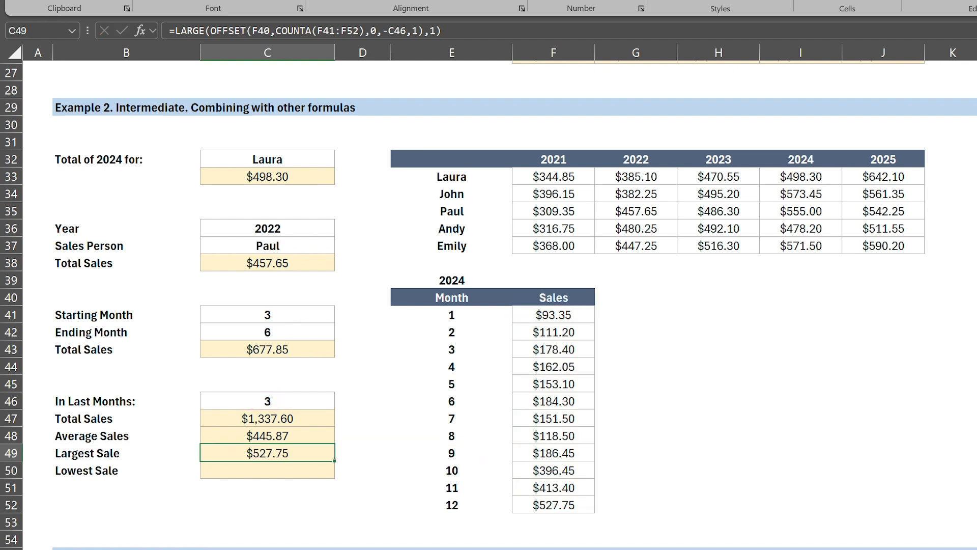
pyautogui.press('Down')
pyautogui.write('=LARGE(OFFSET(F40,COUNTA(F41:F52),0,-C46,1),1)')
# Replace LARGE with SMALL in the Lowest Sale formula in C50
pyautogui.press('F2')
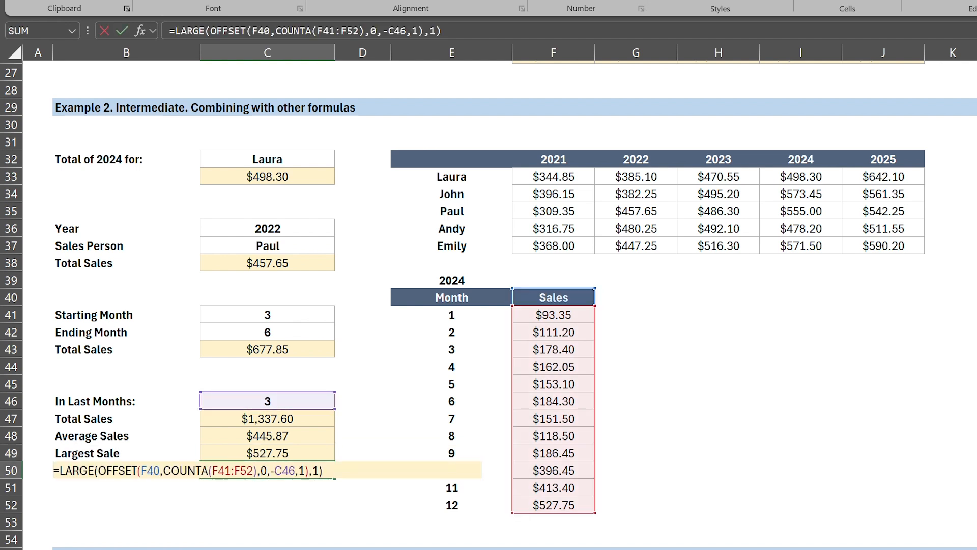
pyautogui.press('Home')
pyautogui.press('Right')
pyautogui.hotkey('shift', 'Right')
pyautogui.hotkey('shift', 'Right')
pyautogui.hotkey('shift', 'Right')
pyautogui.hotkey('shift', 'Right')
pyautogui.hotkey('shift', 'Right')
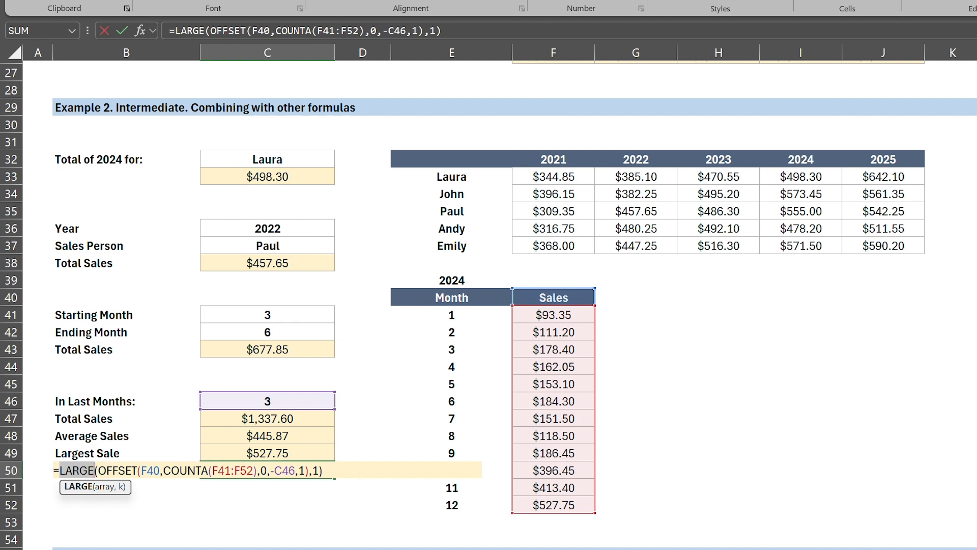
pyautogui.write('small')
pyautogui.press('Return')
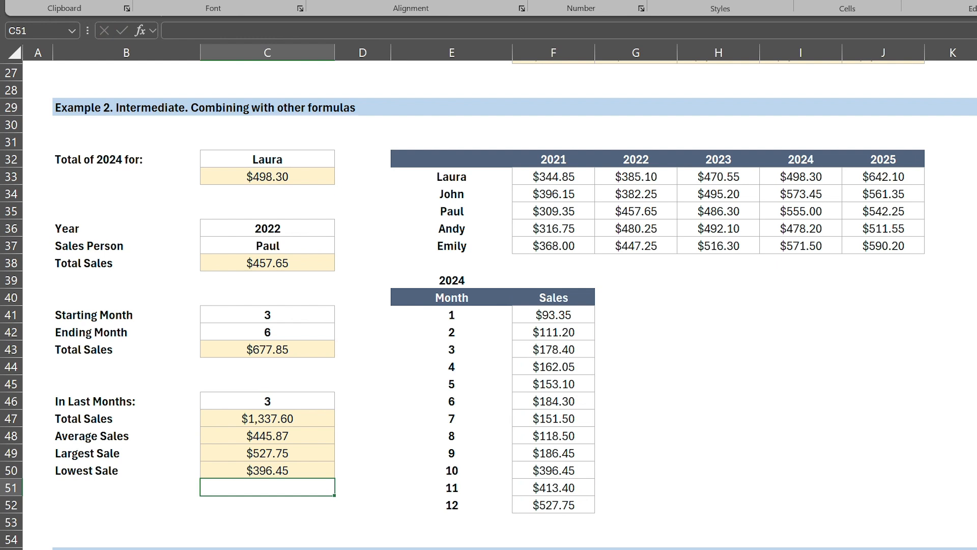
# Clear the sales of months 10 to 12 in F50:F52
pyautogui.press('Right')
pyautogui.press('Right')
pyautogui.press('Right')
pyautogui.press('Up')
pyautogui.hotkey('shift', 'Down')
pyautogui.hotkey('shift', 'Down')
pyautogui.press('Delete')
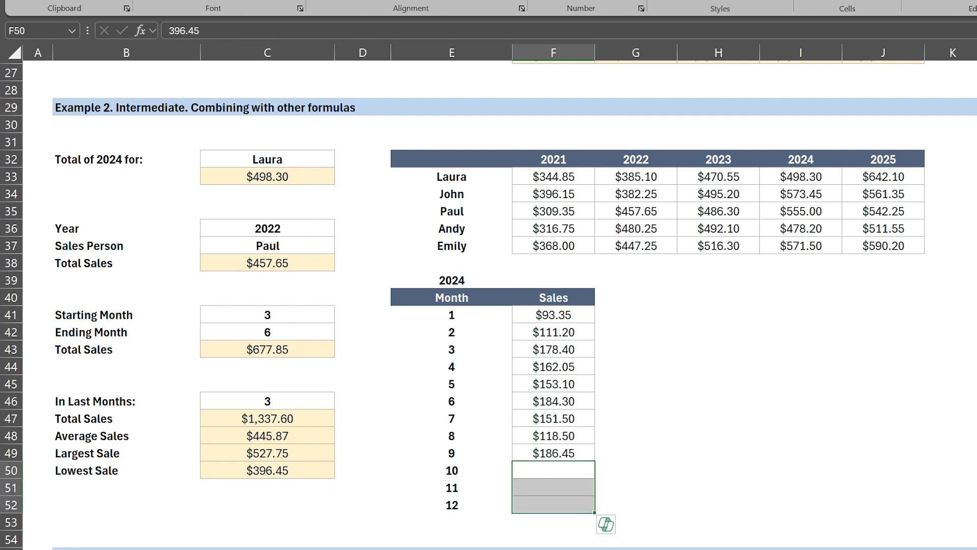
# Check the total, average, largest and lowest sales results in C47:C50 against the remaining monthly sales
pyautogui.press('Left')
pyautogui.press('Left')
pyautogui.press('Left')
pyautogui.press('Up')
pyautogui.press('Up')
pyautogui.press('Up')
pyautogui.press('Up')
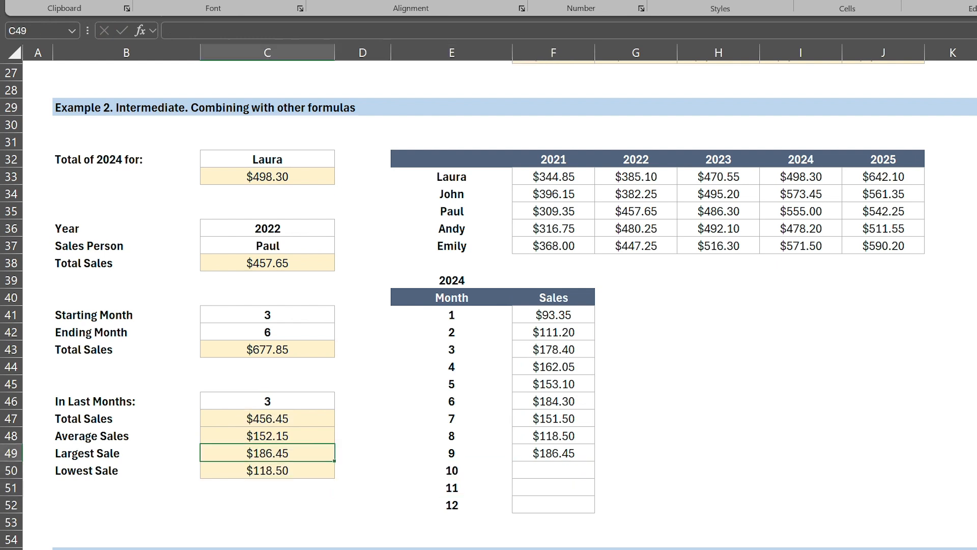
pyautogui.press('Down')
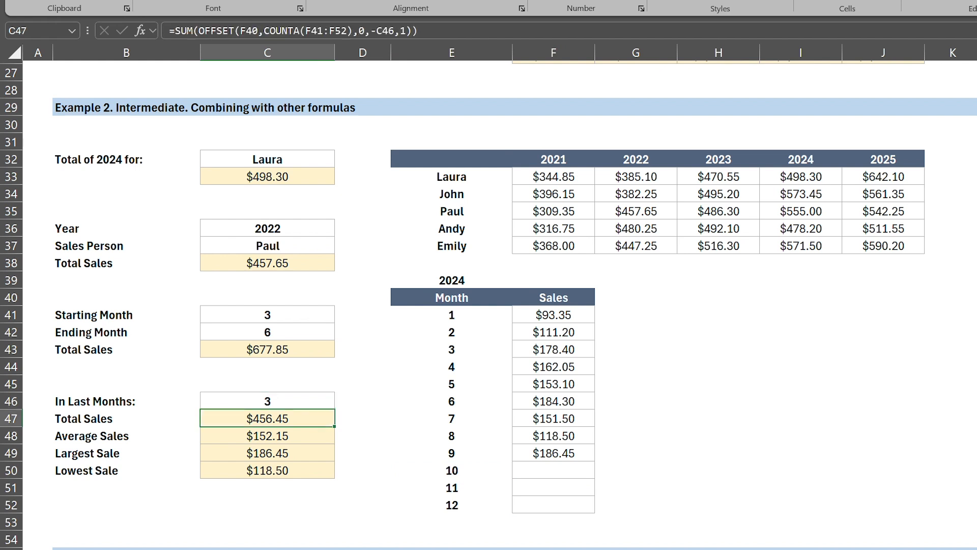
pyautogui.press('Up')
# Clear the sales of month 9 in F49
pyautogui.press('Right')
pyautogui.press('Right')
pyautogui.press('Right')
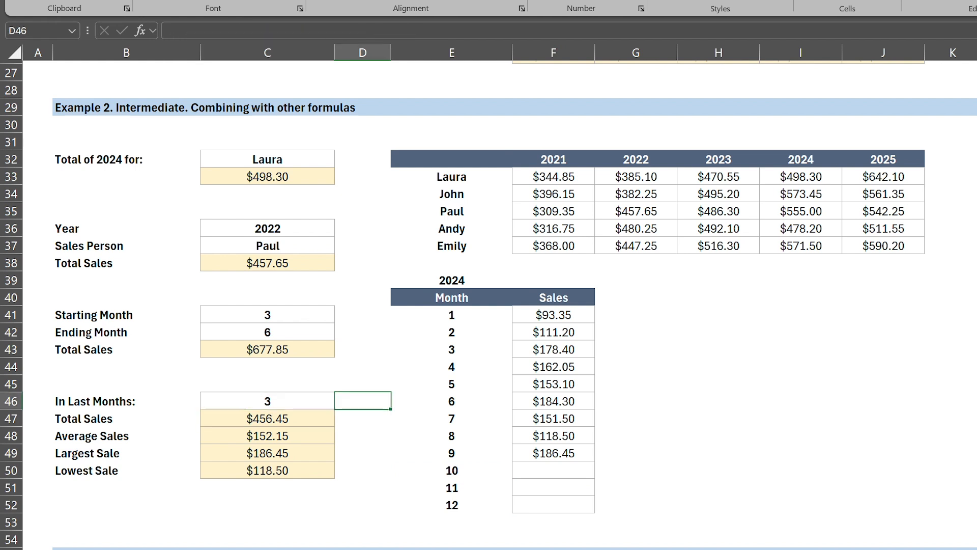
pyautogui.press('Down')
pyautogui.press('Down')
pyautogui.press('Down')
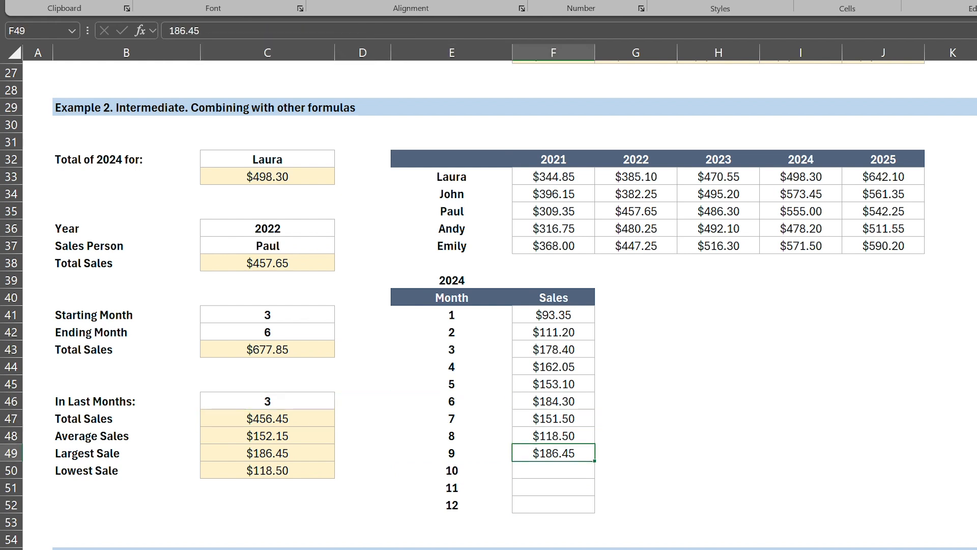
pyautogui.press('Delete')
# Set the In Last Months value in C46 to 8
pyautogui.press('Left')
pyautogui.press('Left')
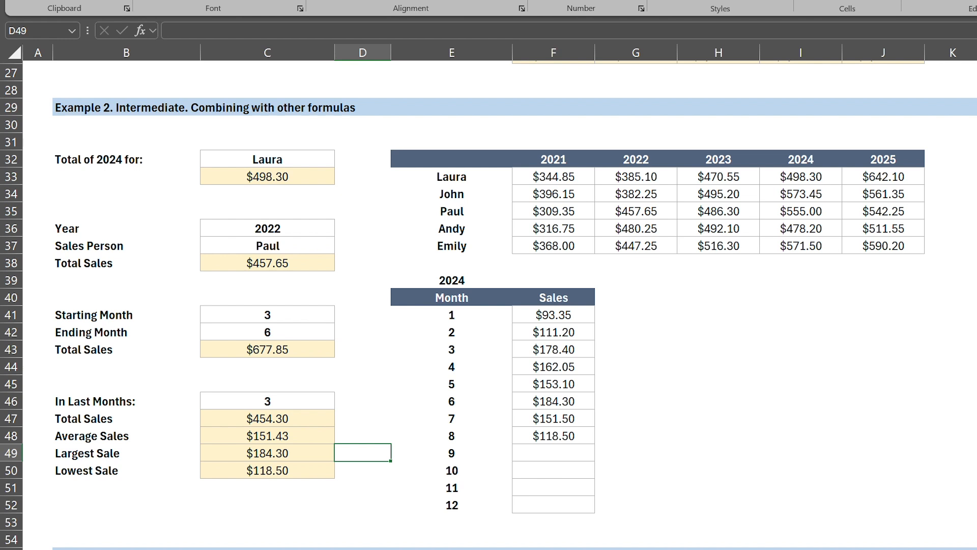
pyautogui.press('Up')
pyautogui.press('Up')
pyautogui.press('Left')
pyautogui.press('Up')
pyautogui.press('F2')
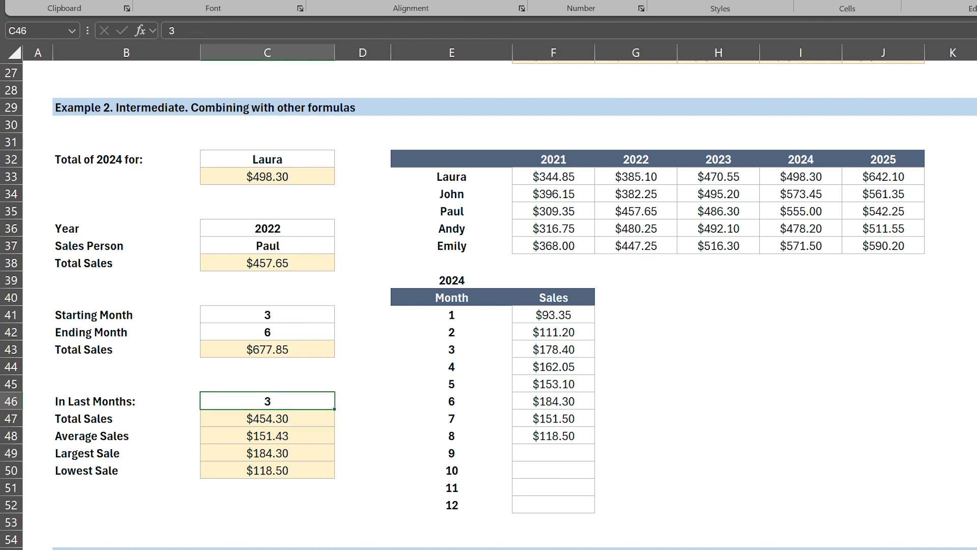
pyautogui.write('8')
pyautogui.press('Return')
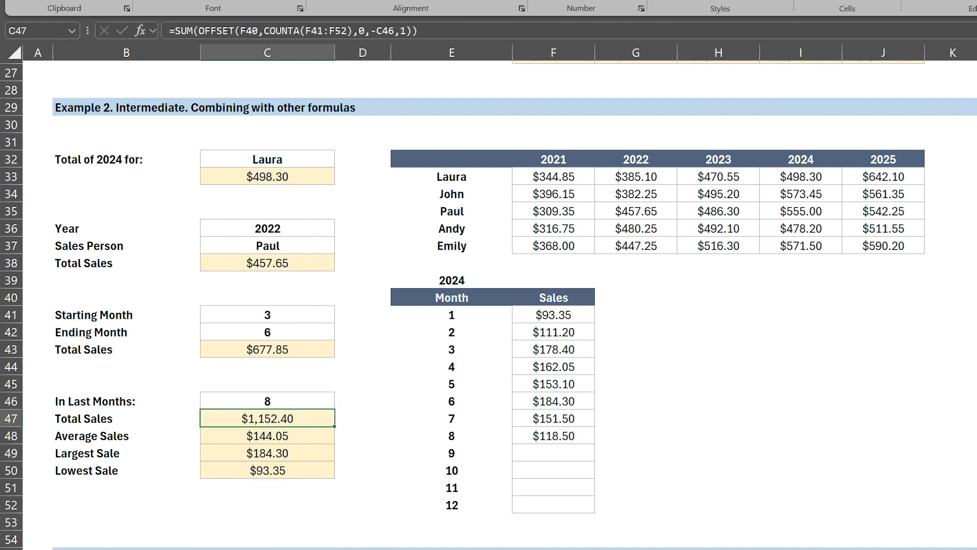
# Undo the In Last Months change and the deletions of the sales for months 9 to 12
pyautogui.hotkey('ctrl', 'z')
pyautogui.hotkey('ctrl', 'z')
pyautogui.hotkey('ctrl', 'z')
pyautogui.hotkey('ctrl', 'z')
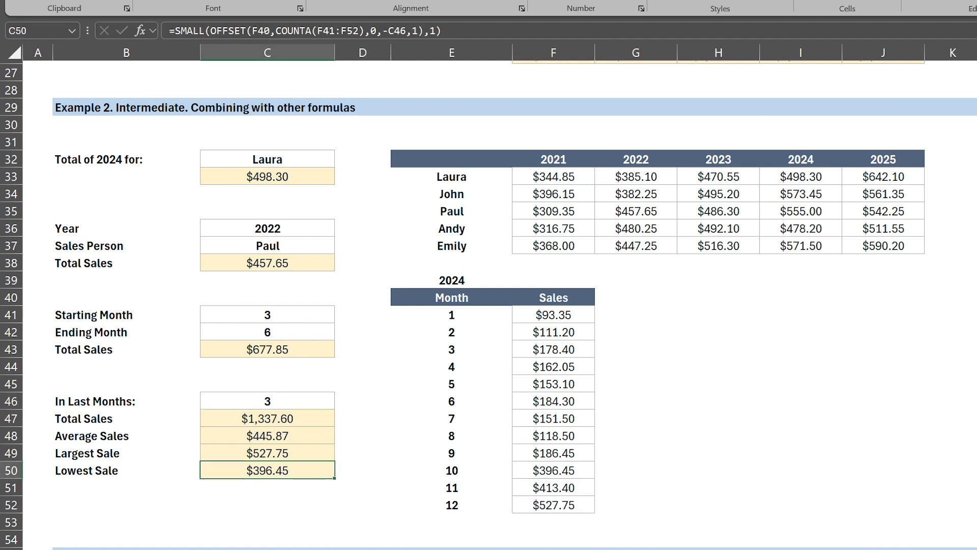
# Start an OFFSET formula in C59 under Sales By Year, with E32 as the reference
pyautogui.press('Down')
pyautogui.press('Down')
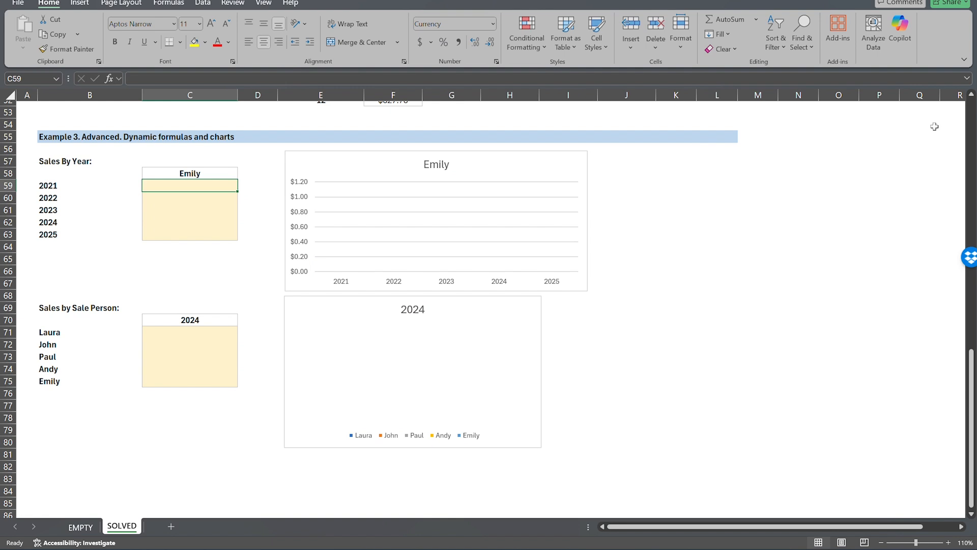
pyautogui.write('=')
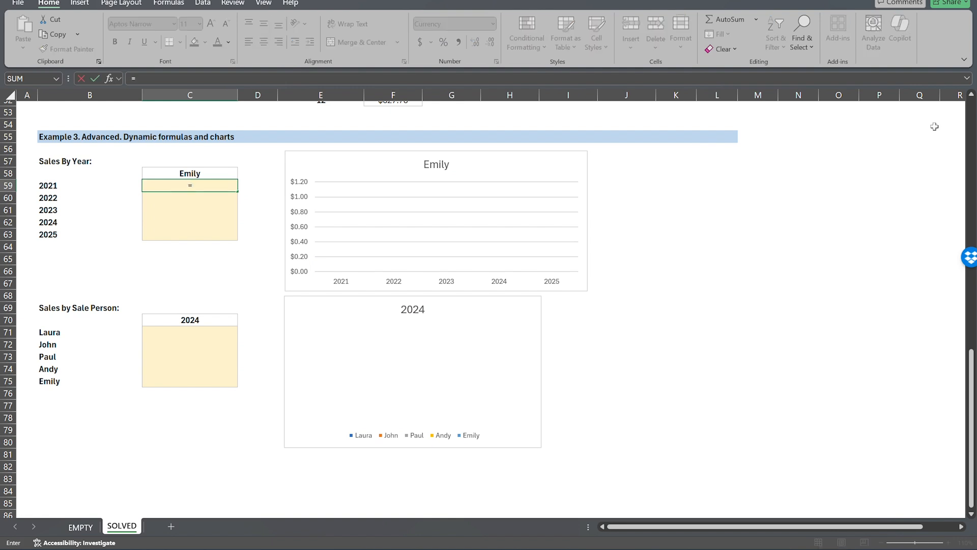
pyautogui.write('offset')
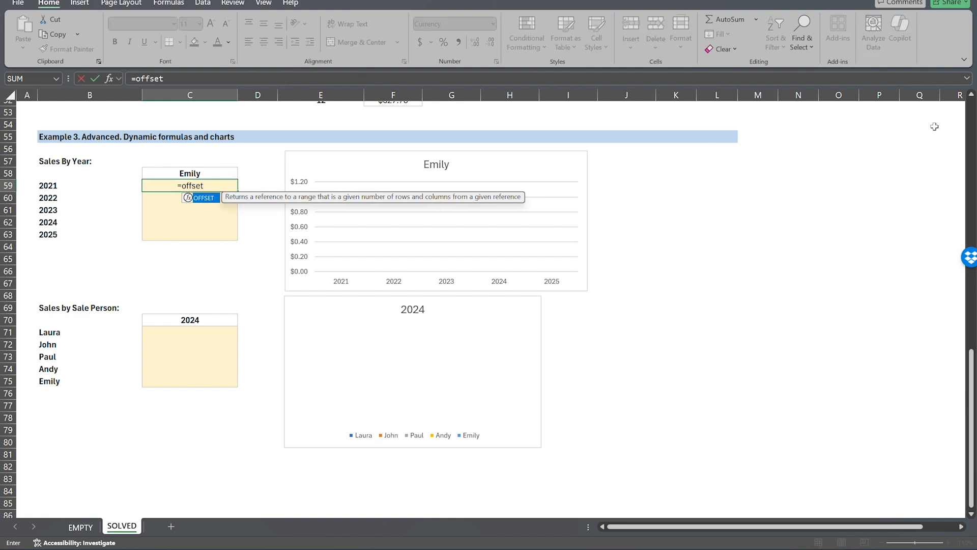
pyautogui.write('(')
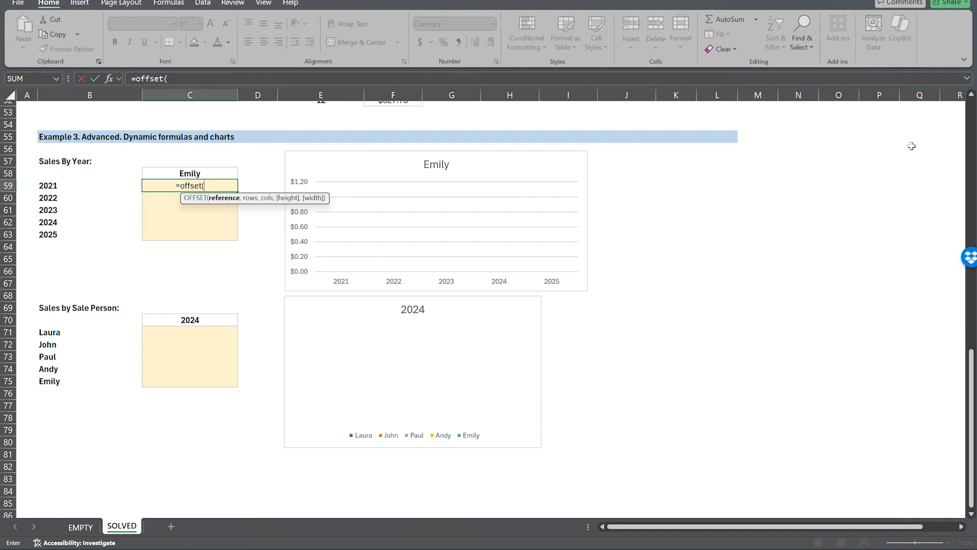
pyautogui.scroll(5, 911, 146)
pyautogui.scroll(4, 911, 146)
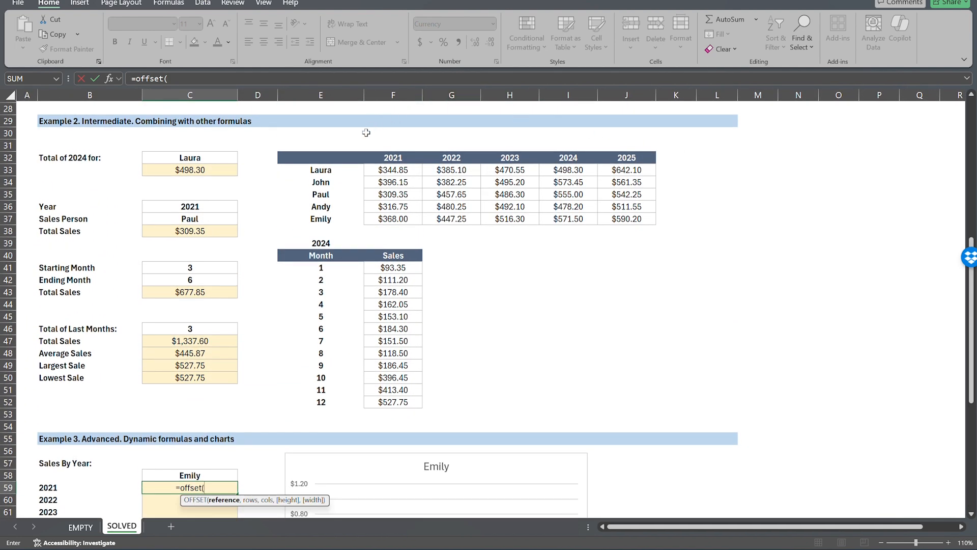
pyautogui.click(351, 156)
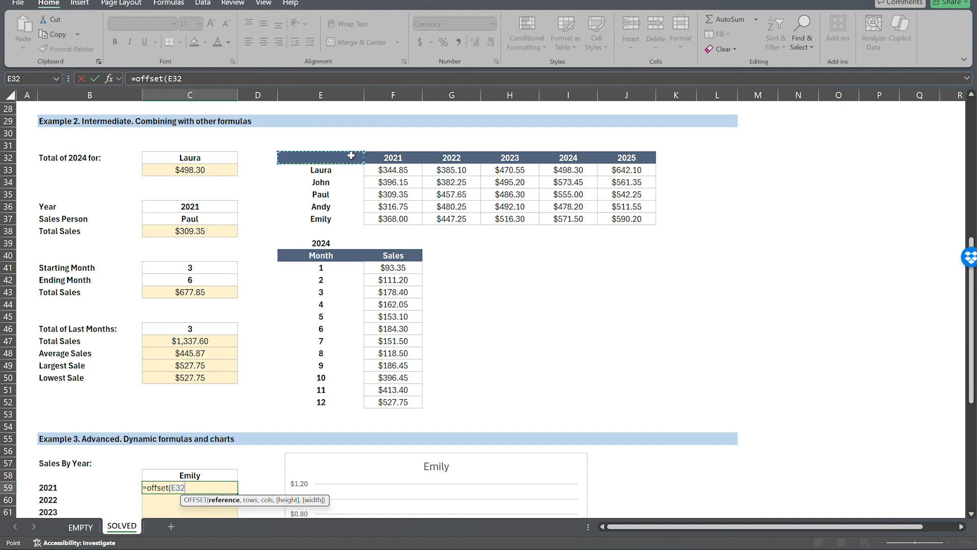
pyautogui.write(',')
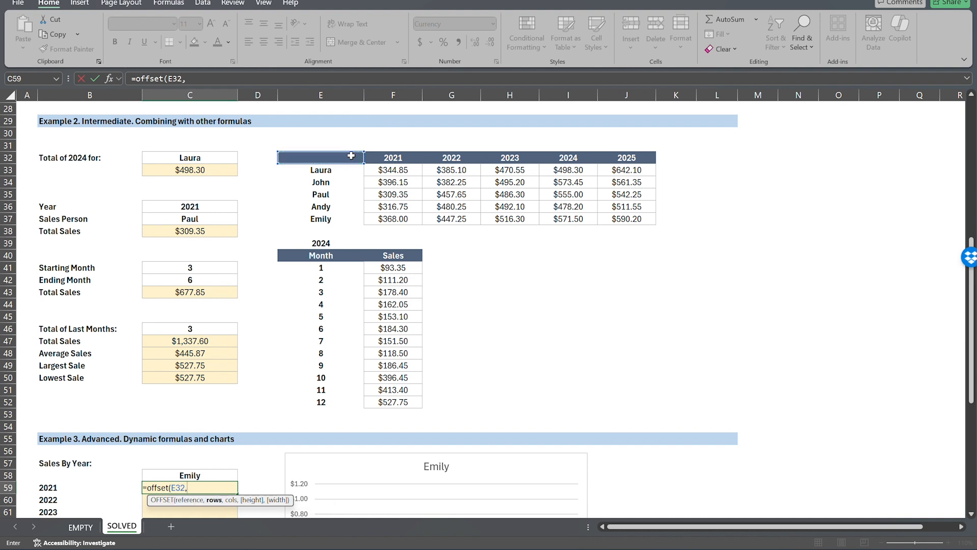
# Set the rows argument of the C59 formula to an exact MATCH of C58 in E33:E37, with match type 0
pyautogui.write('match(')
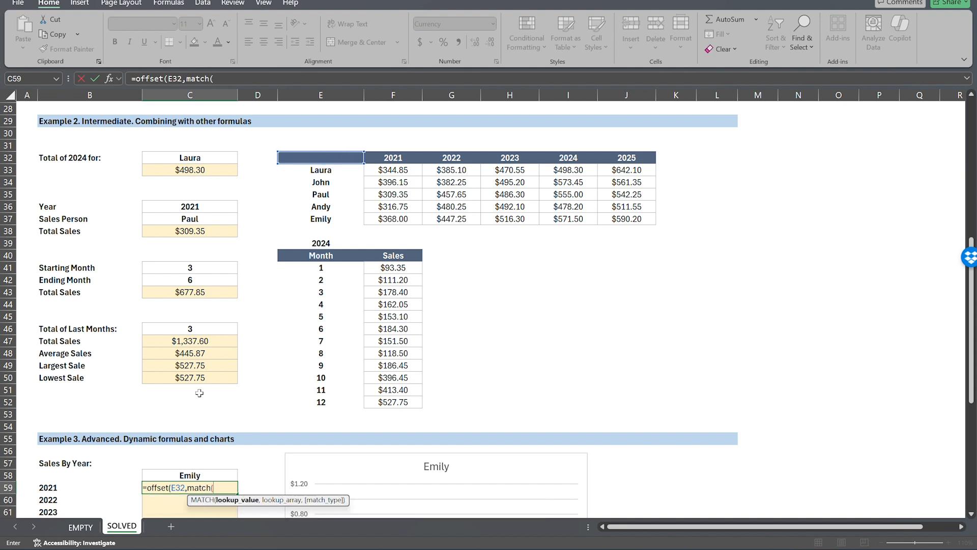
pyautogui.click(181, 472)
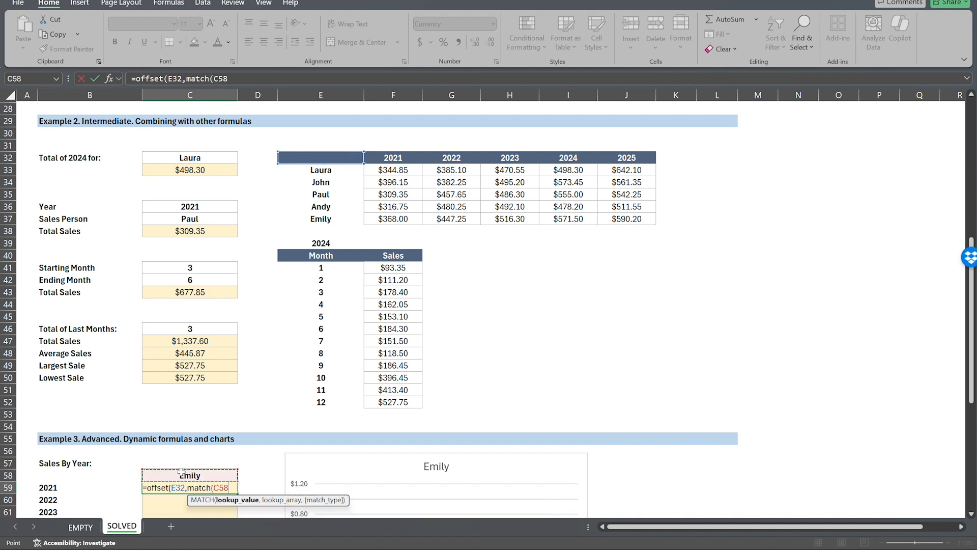
pyautogui.write(',')
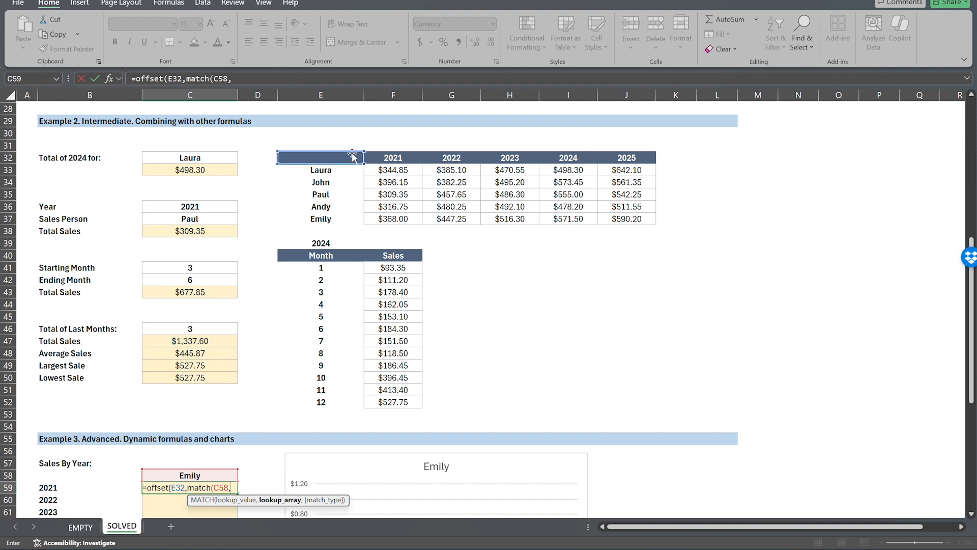
pyautogui.moveTo(328, 170); pyautogui.dragTo(334, 219)
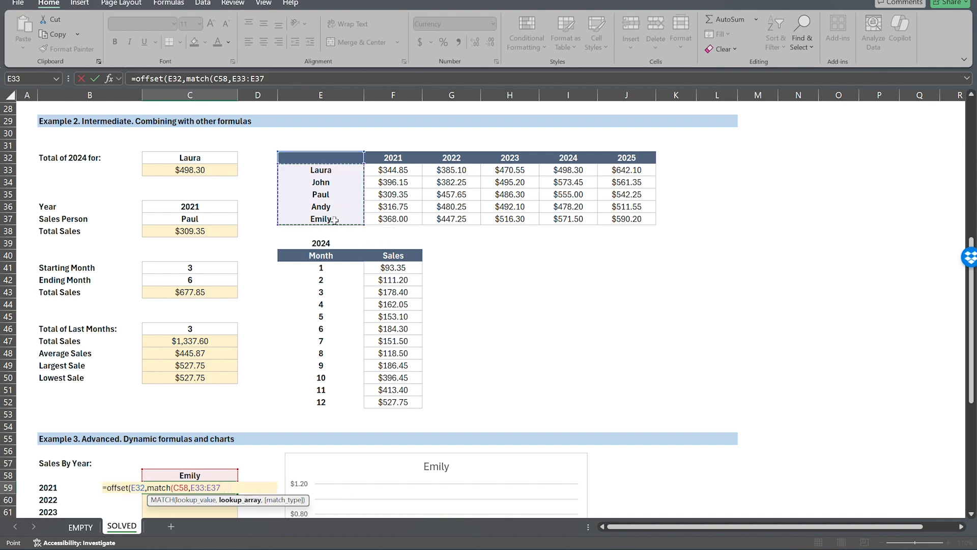
pyautogui.write(',0),')
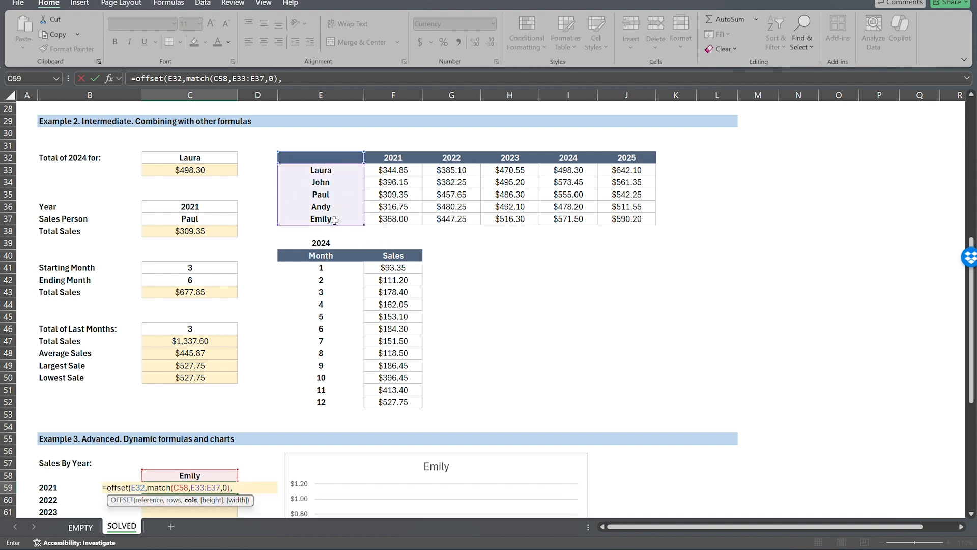
# Complete the C59 OFFSET formula with a column offset of 1, a height of 1 and a width of 5
pyautogui.write('1,')
pyautogui.write('1,1')
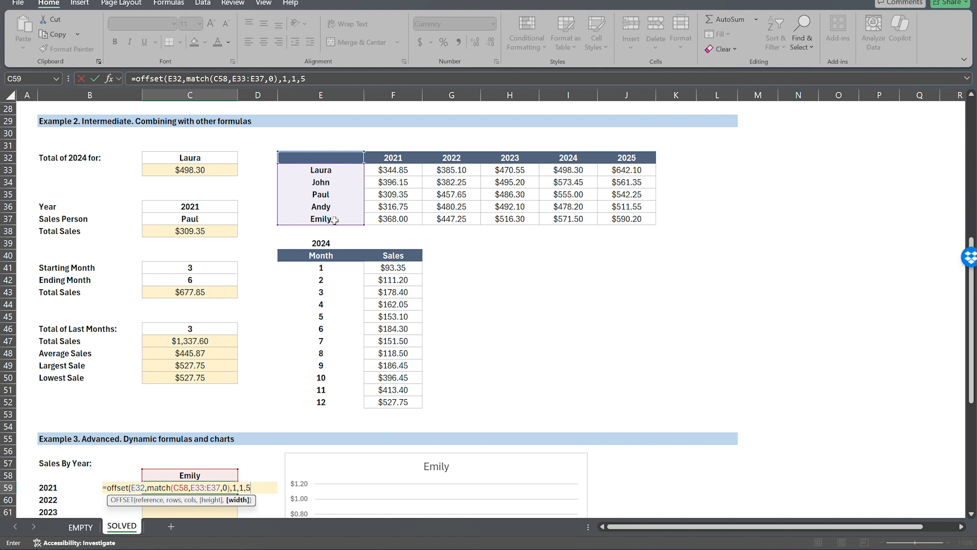
pyautogui.press('Return')
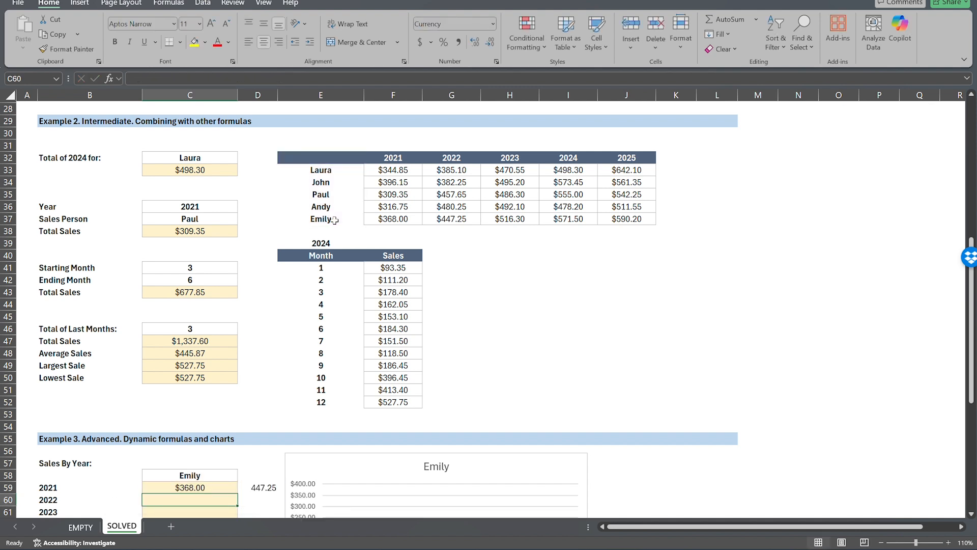
# Wrap the OFFSET formula in C59 in TRANSPOSE so the yearly sales fill downwards
pyautogui.press('Up')
pyautogui.press('F2')
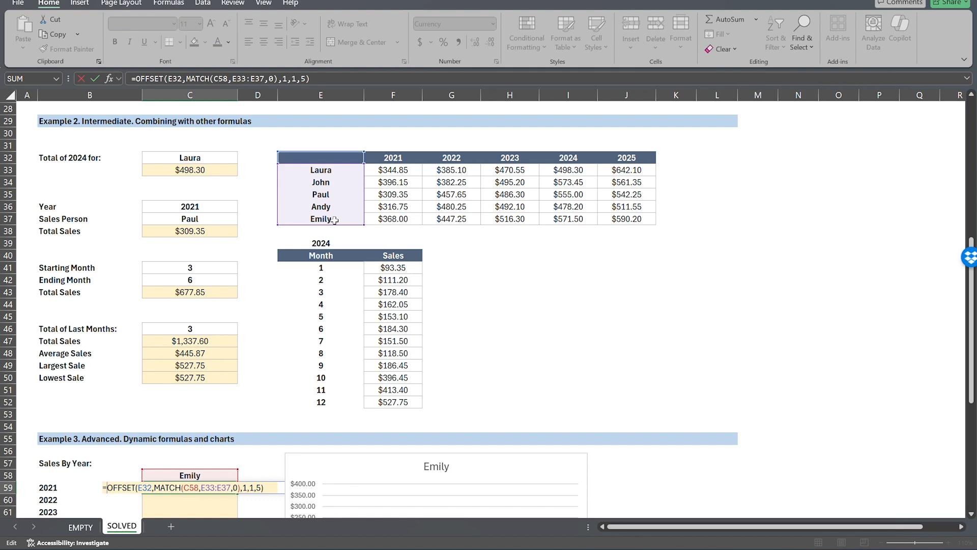
pyautogui.write('trans')
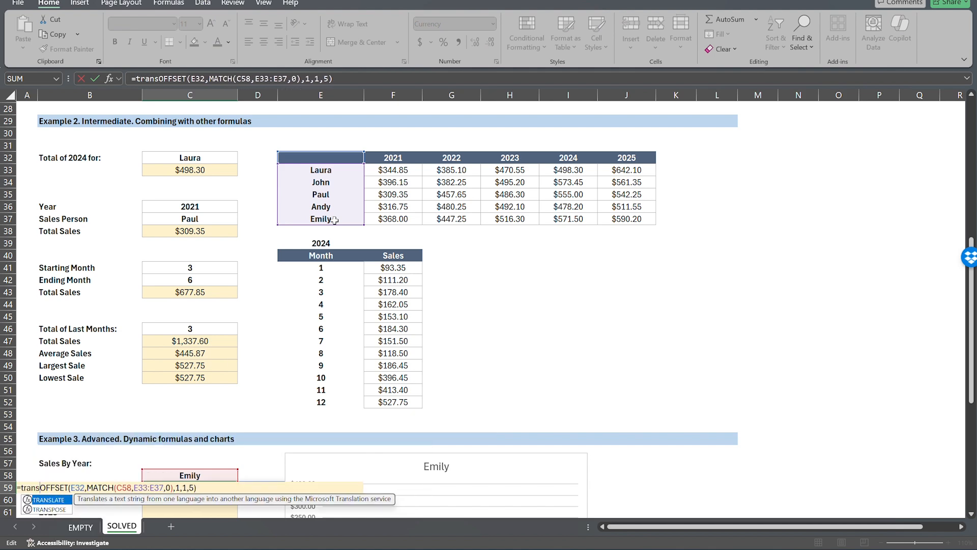
pyautogui.write('pose(')
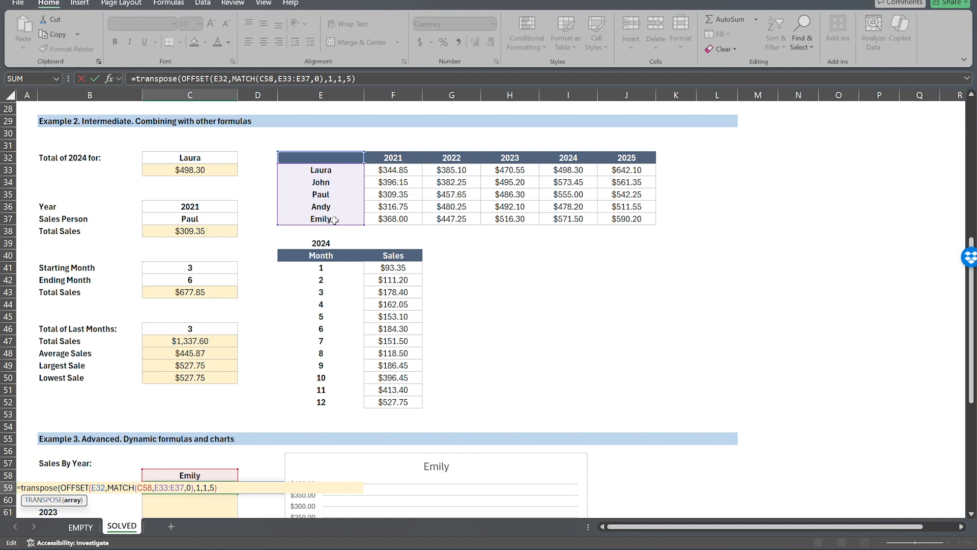
pyautogui.press('Return')
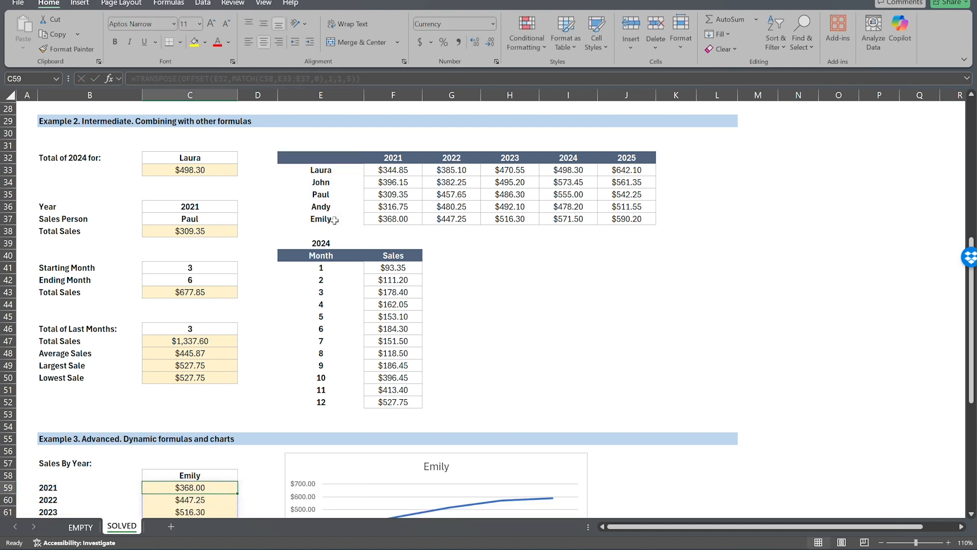
# Test the Sales By Year formula and chart by switching C58 to the fourth and then the third listed sales person
pyautogui.click(334, 220)
pyautogui.scroll(-5, 398, 365)
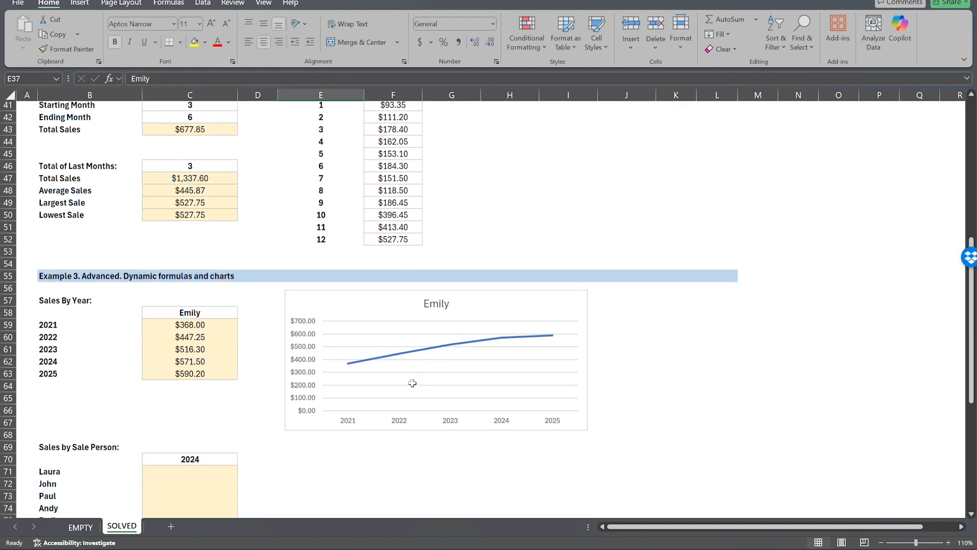
pyautogui.scroll(-2, 412, 383)
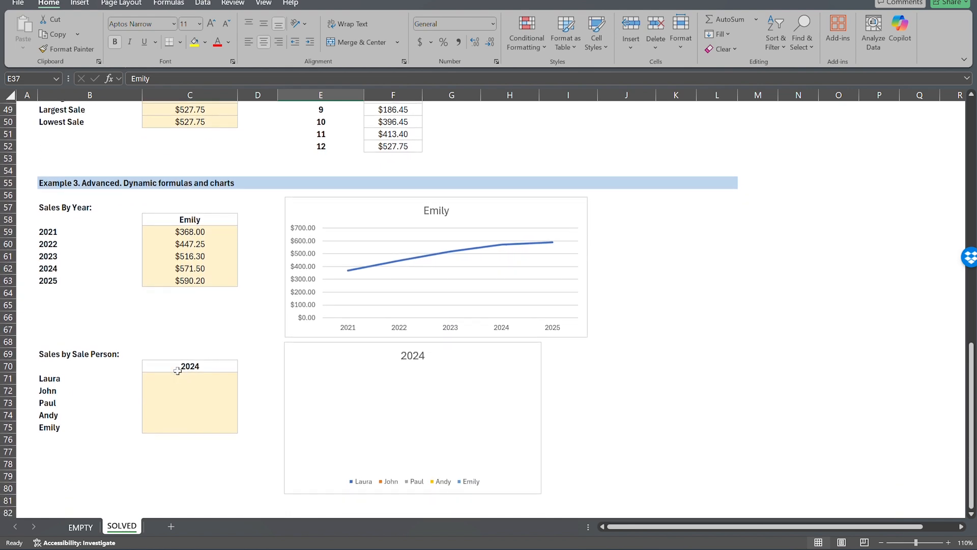
pyautogui.click(206, 222)
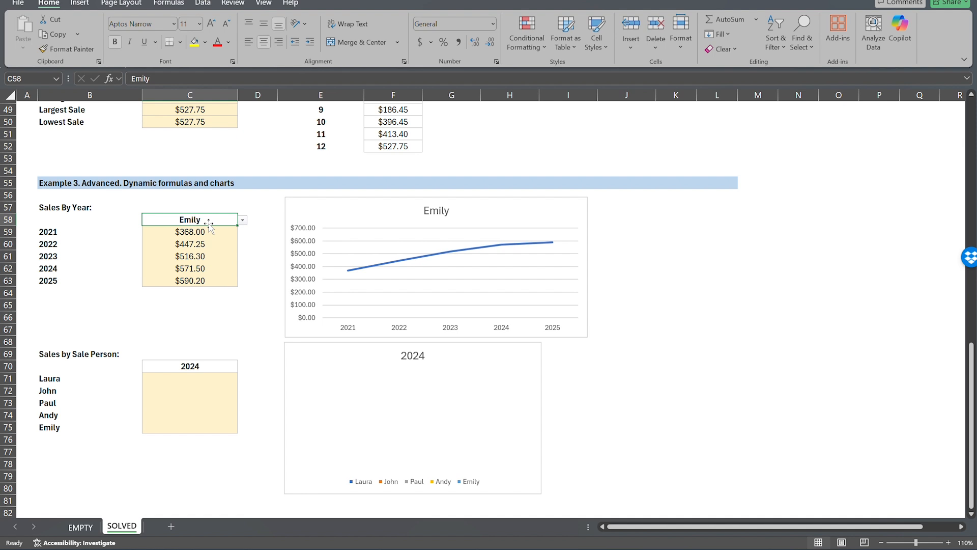
pyautogui.hotkey('alt', 'Down')
pyautogui.press('Return')
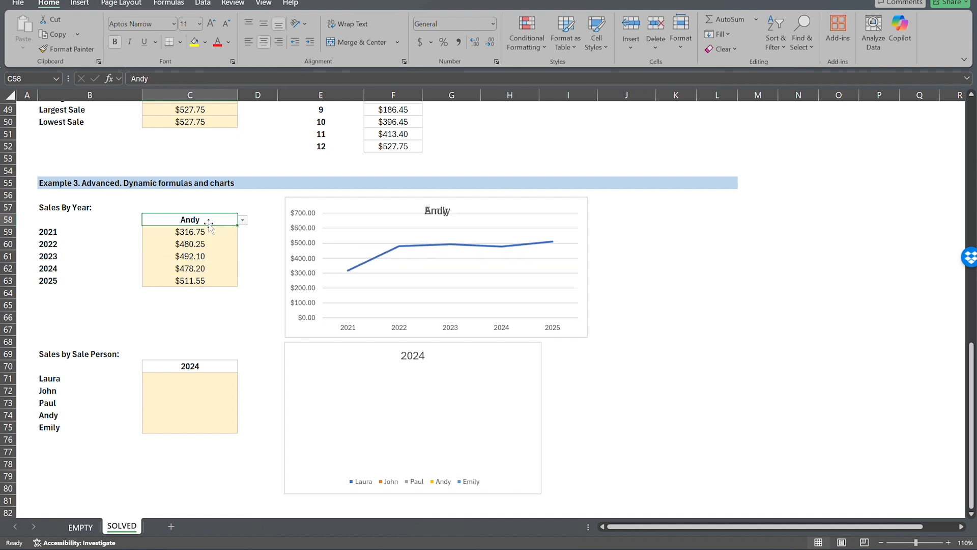
pyautogui.hotkey('alt', 'Down')
pyautogui.press('Up')
pyautogui.press('Return')
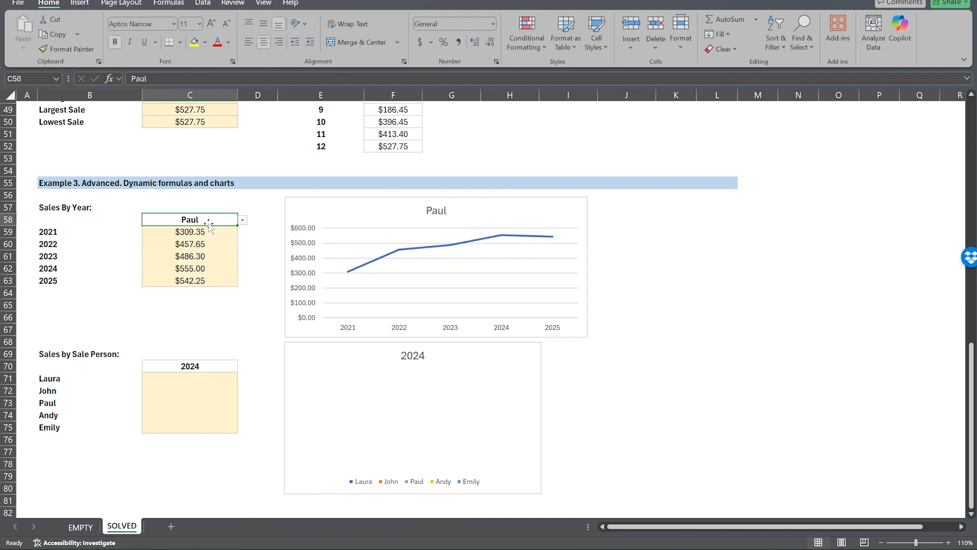
# Switch the sales person in C58 to the second and then the first name in the list
pyautogui.hotkey('alt', 'Down')
pyautogui.press('Up')
pyautogui.press('Return')
pyautogui.click(242, 220)
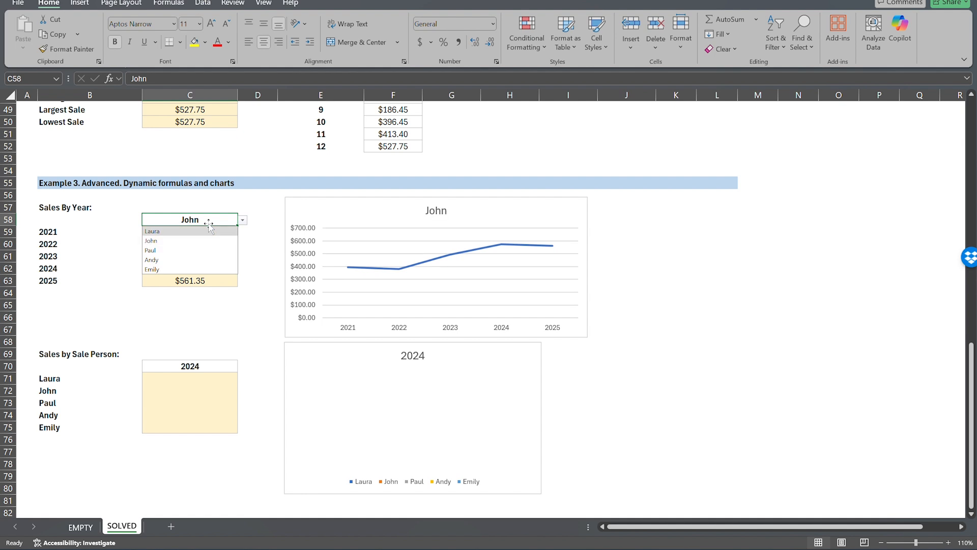
pyautogui.click(214, 228)
# Start an OFFSET formula in C71 under Sales by Sale Person, with E32 as the reference
pyautogui.click(219, 378)
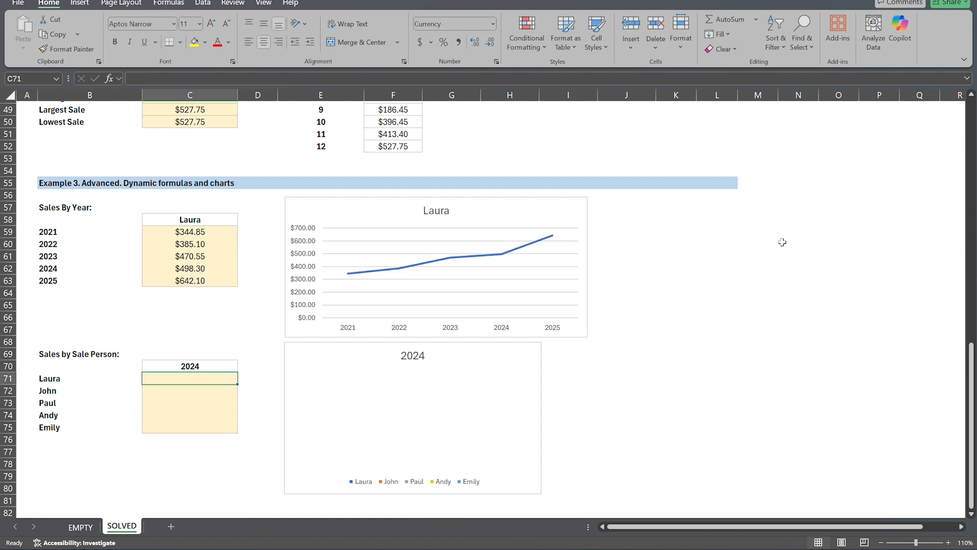
pyautogui.write('=offse')
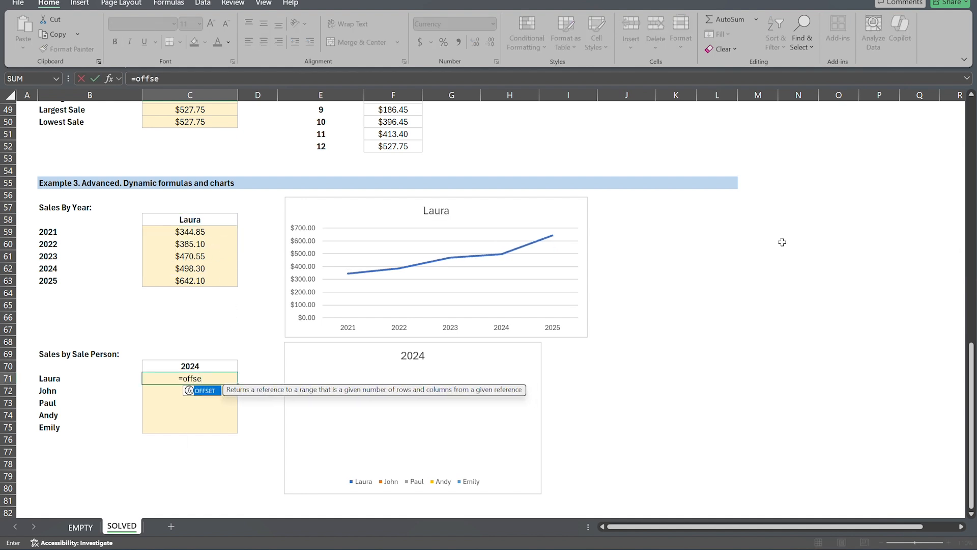
pyautogui.write('t')
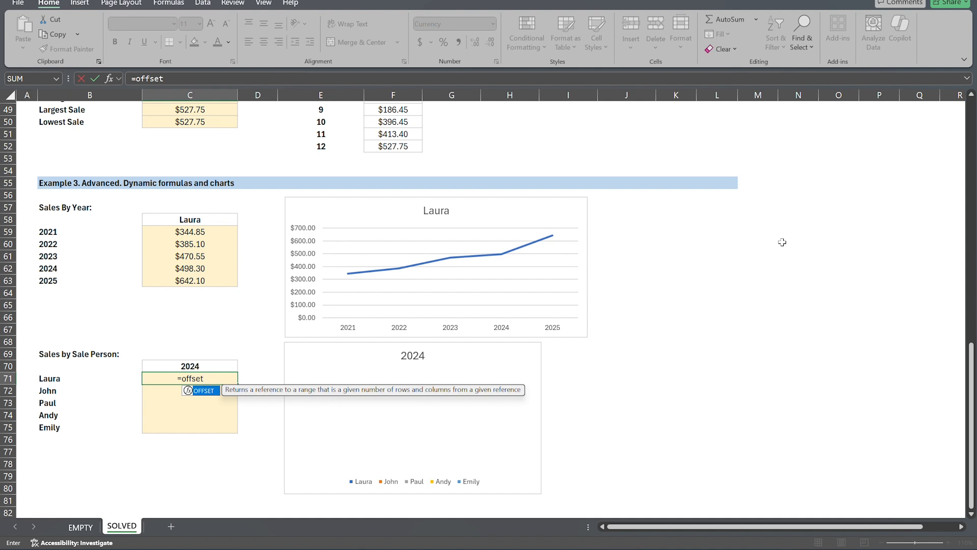
pyautogui.write('(')
pyautogui.scroll(7, 782, 243)
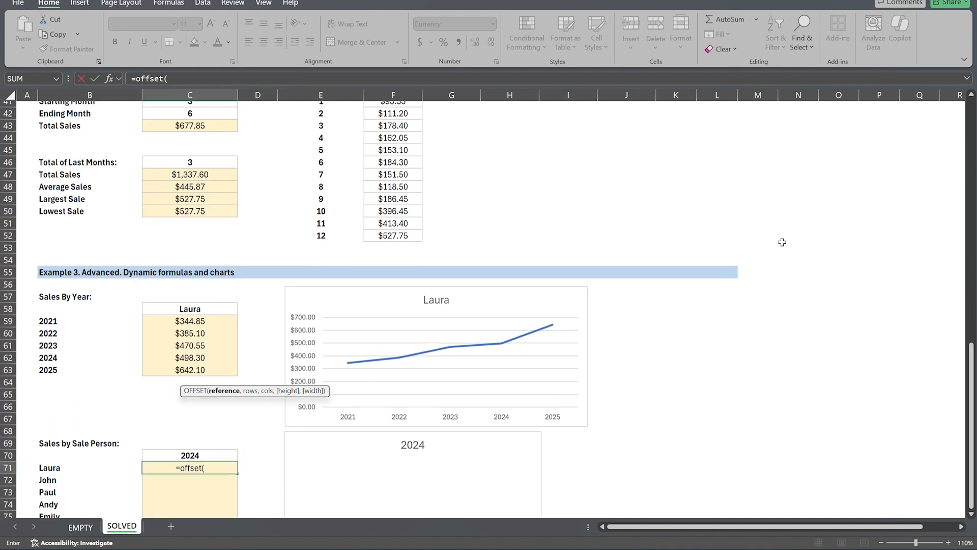
pyautogui.scroll(1, 782, 242)
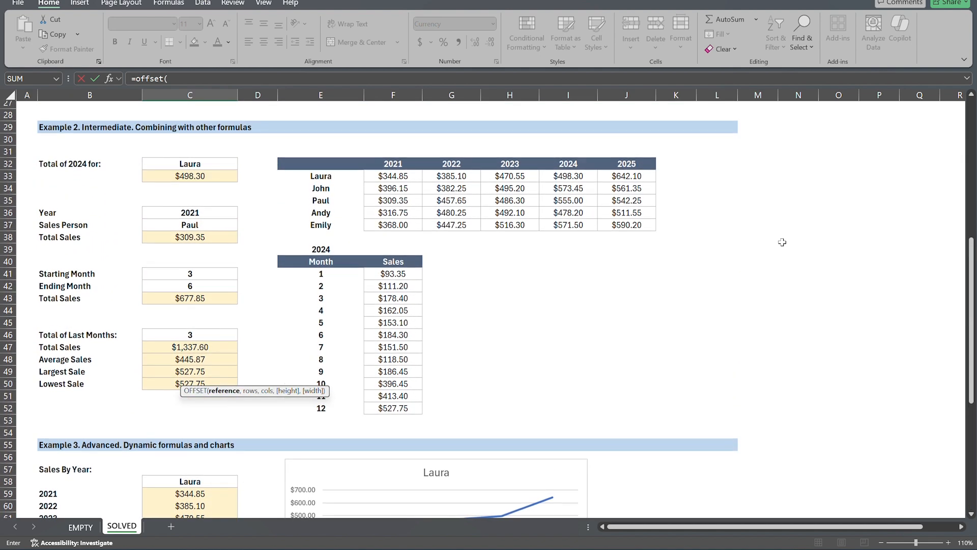
pyautogui.click(325, 164)
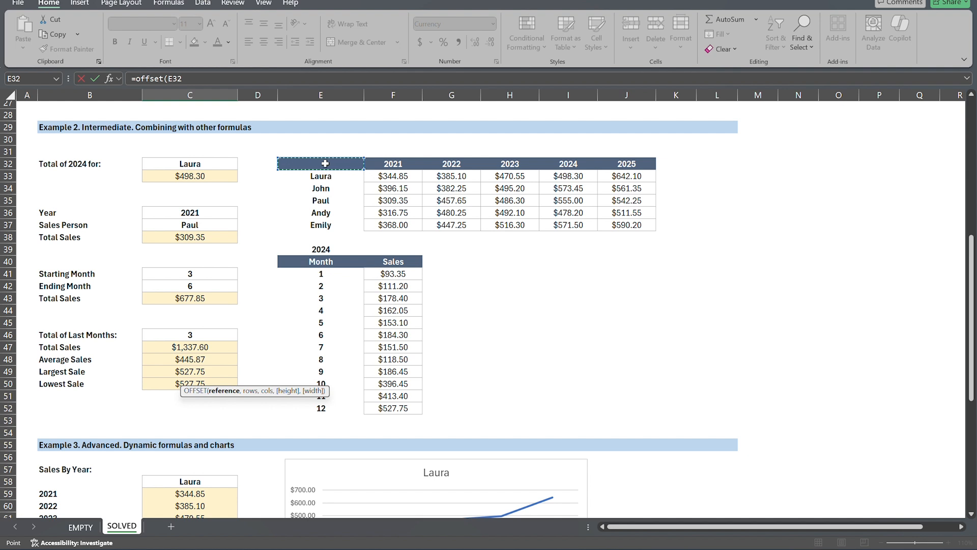
pyautogui.write(',')
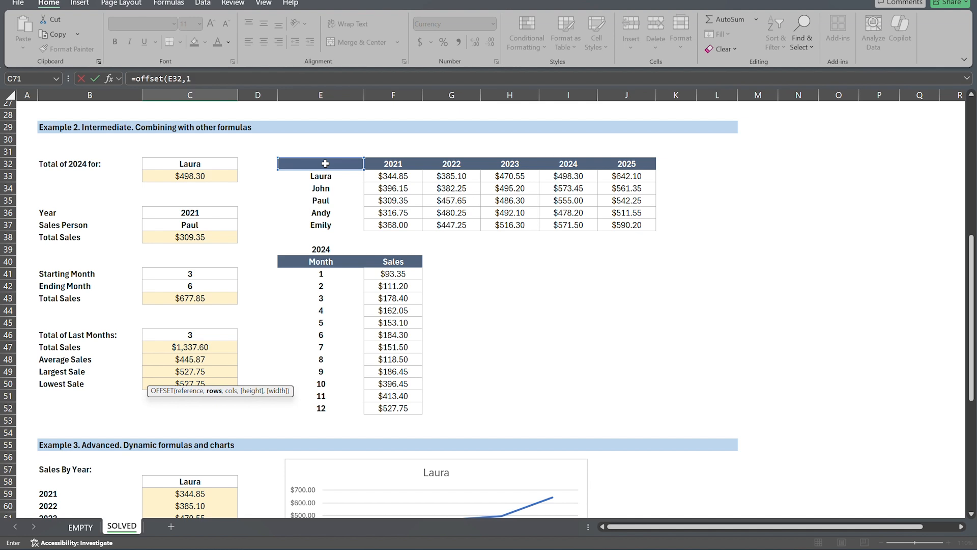
# Complete the OFFSET formula in C71 with 1 row, MATCH(C70,F32:J32,0) for the columns, height 5 and width 1
pyautogui.write('1,m')
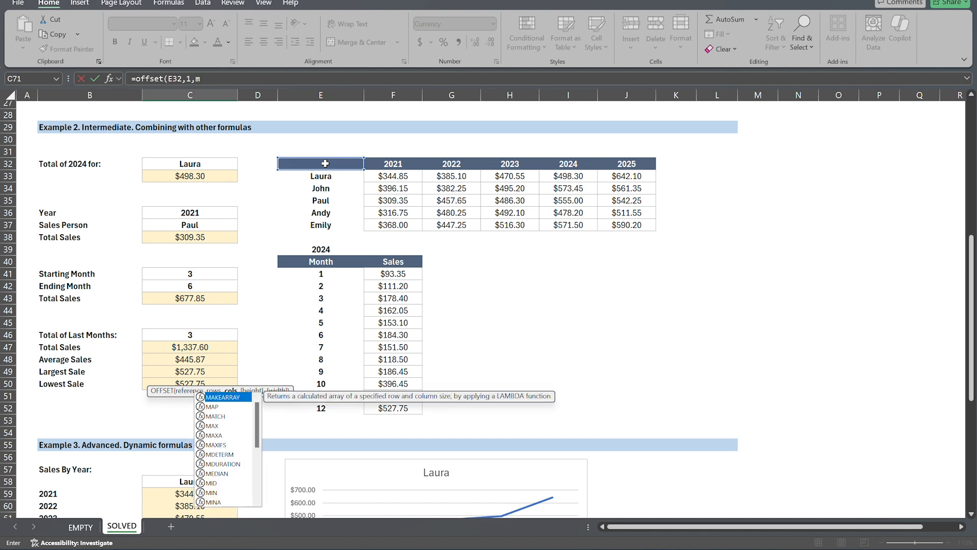
pyautogui.write('atch(')
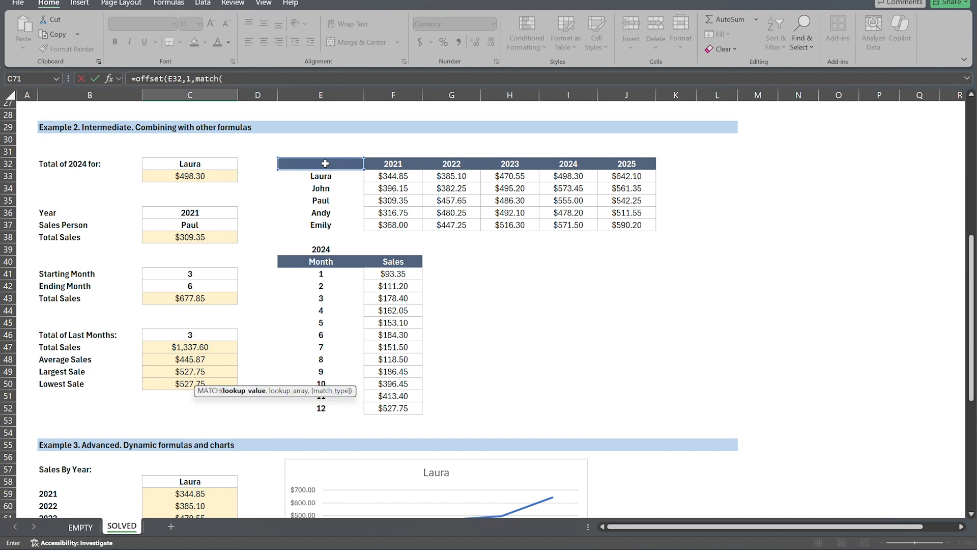
pyautogui.scroll(-4, 473, 375)
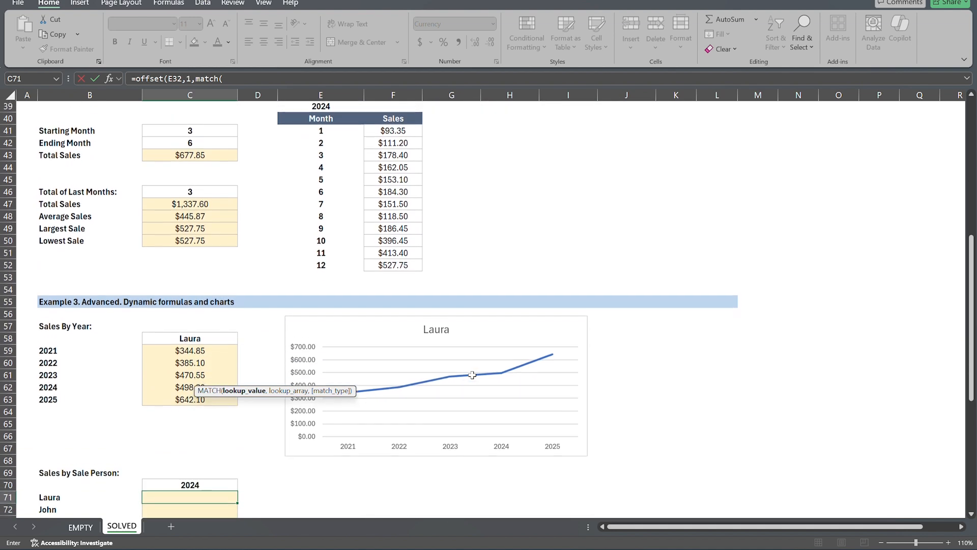
pyautogui.click(180, 470)
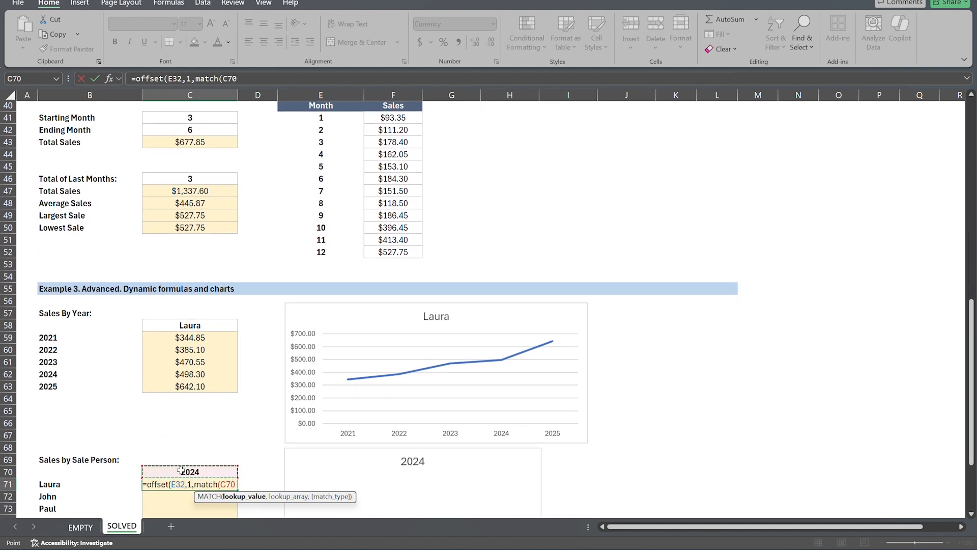
pyautogui.write(',')
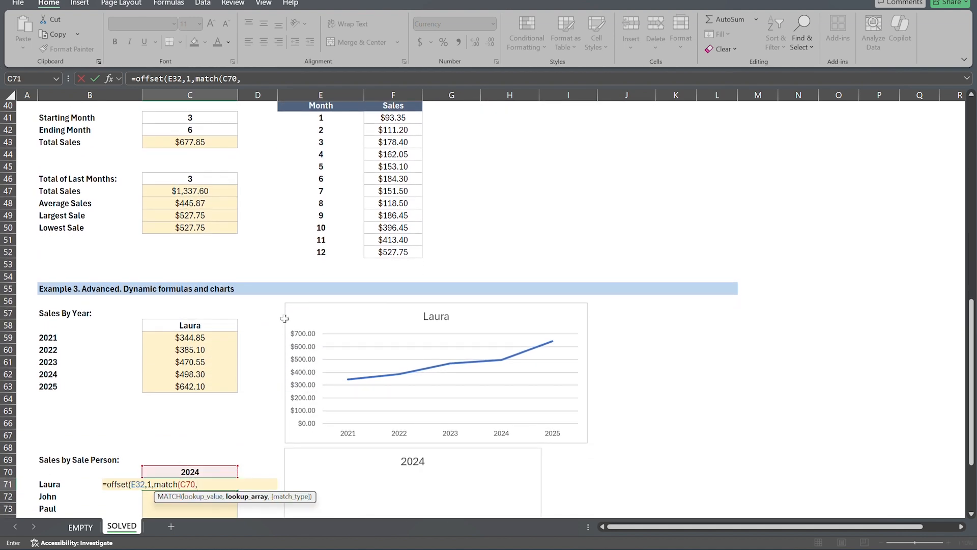
pyautogui.scroll(3, 381, 204)
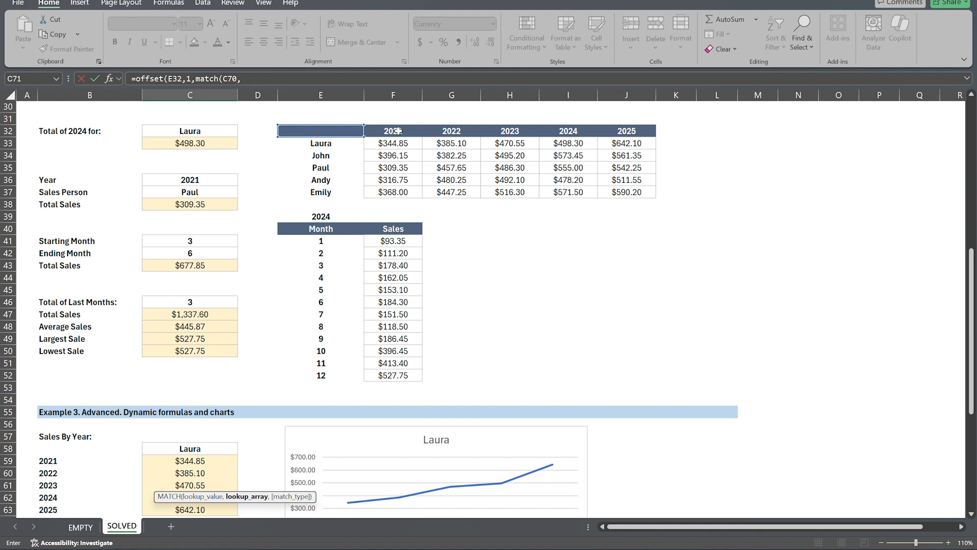
pyautogui.moveTo(400, 131); pyautogui.dragTo(633, 131)
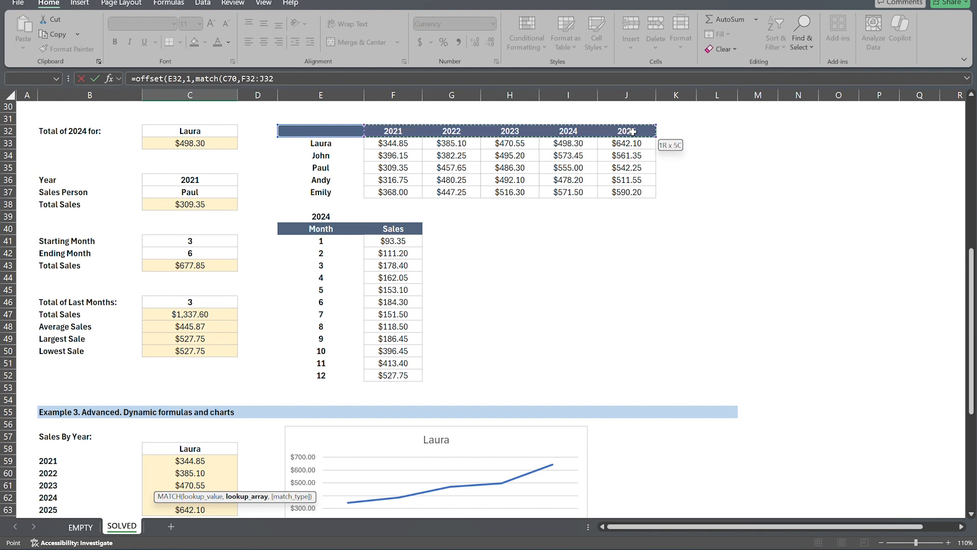
pyautogui.write(',0')
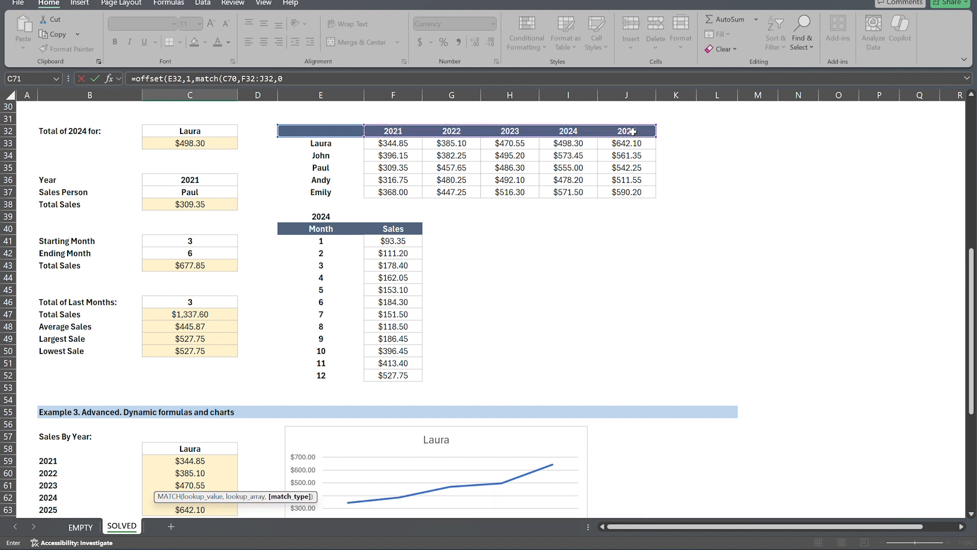
pyautogui.write('),')
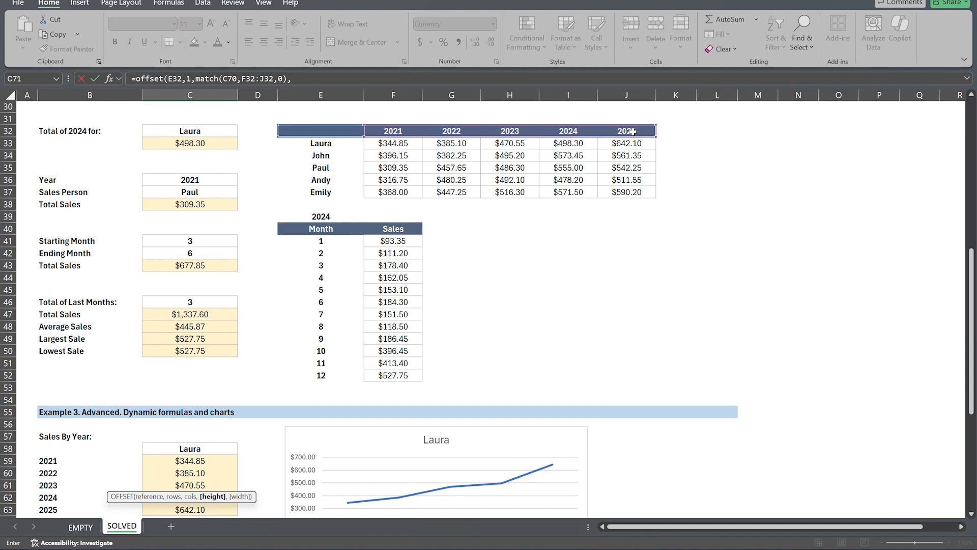
pyautogui.write('5,1)')
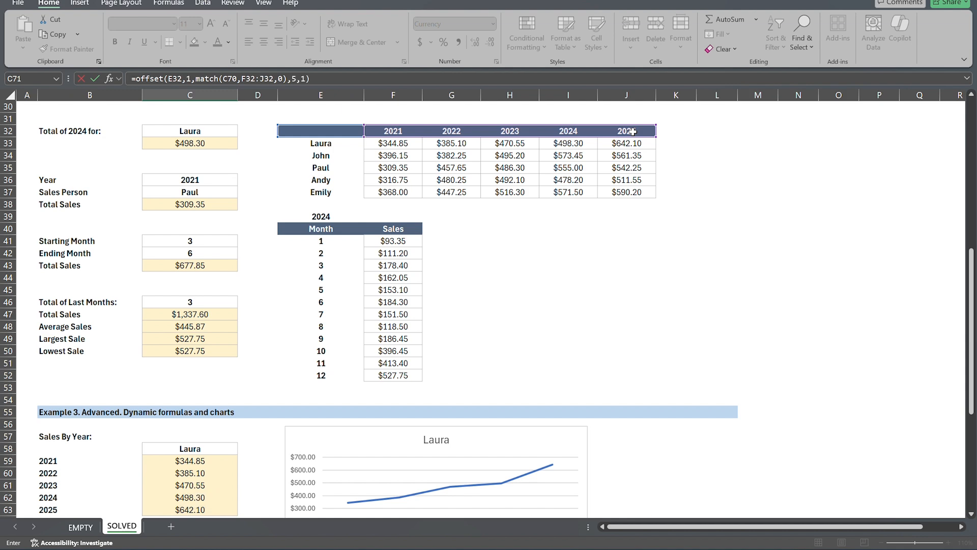
pyautogui.press('Return')
# Test the Sales by Sale Person formula and pie chart by switching the year in C70 to 2022
pyautogui.scroll(-3, 632, 131)
pyautogui.scroll(-1, 284, 315)
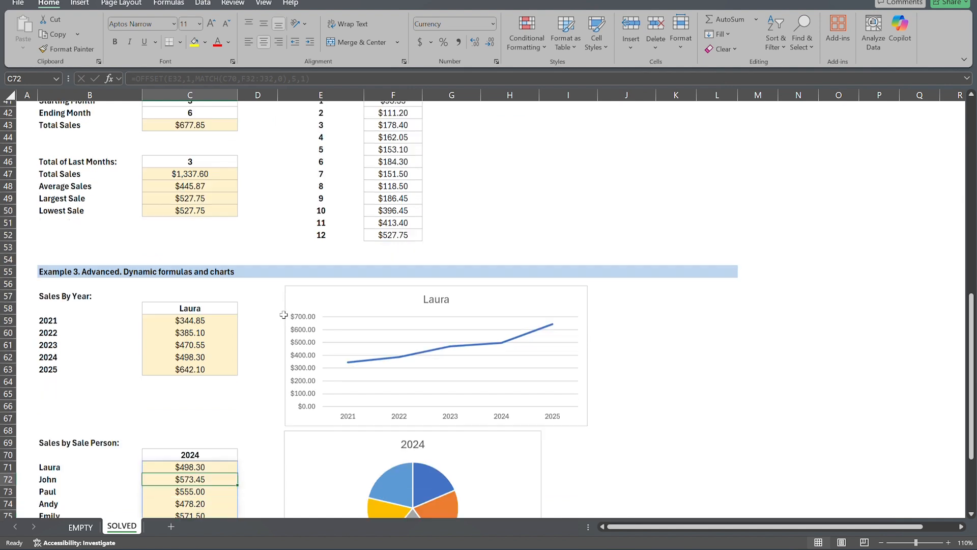
pyautogui.scroll(-2, 283, 315)
pyautogui.press('Up')
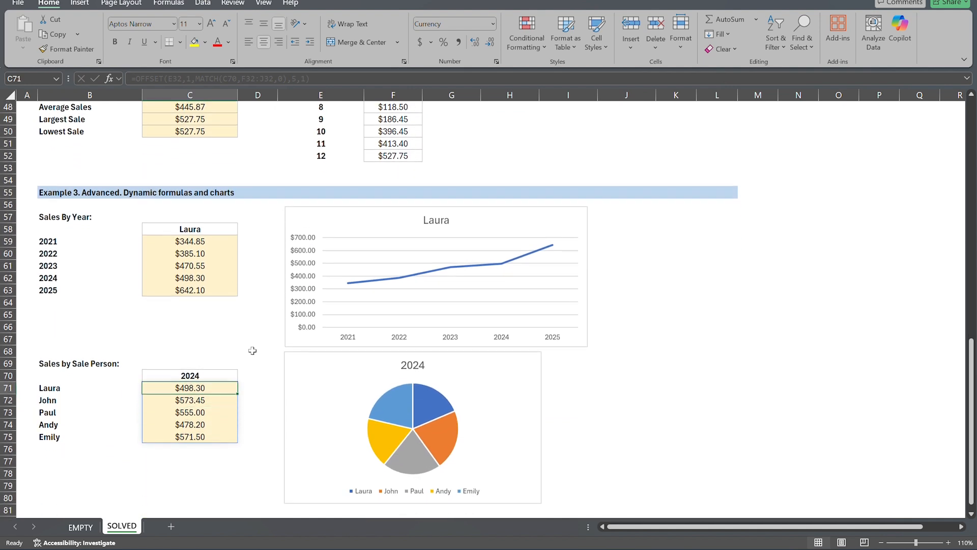
pyautogui.press('Up')
pyautogui.hotkey('alt', 'Down')
pyautogui.press('Up')
pyautogui.press('Up')
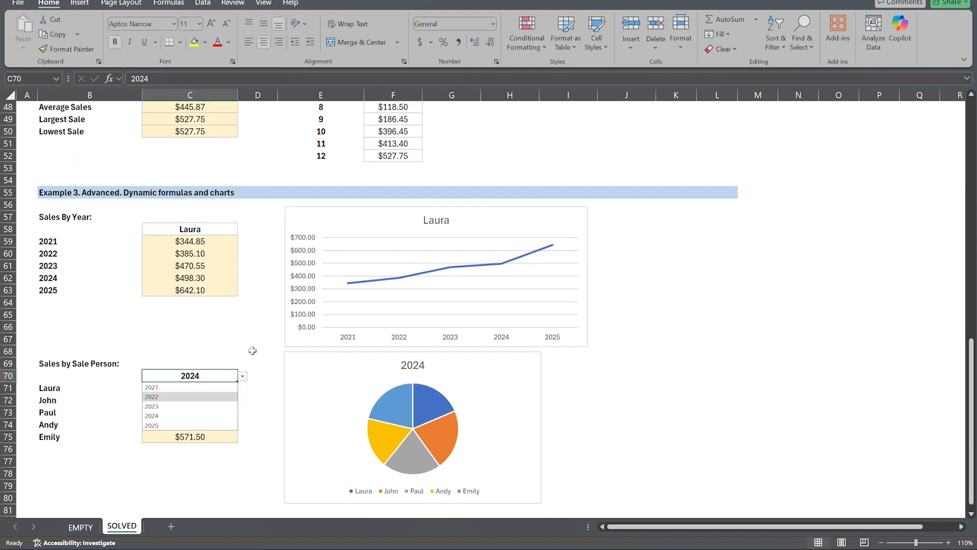
pyautogui.press('Return')
pyautogui.press('Left')
pyautogui.press('Left')
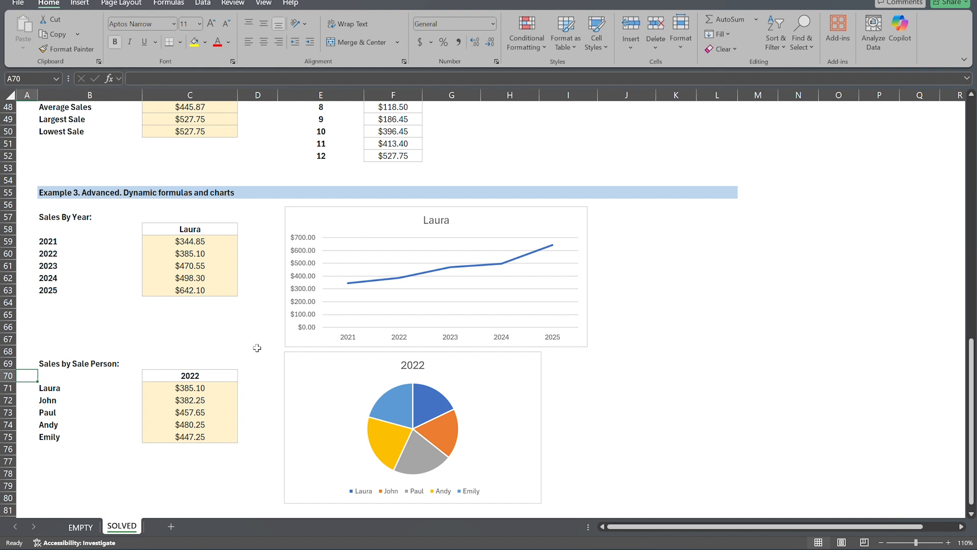
pyautogui.scroll(-1, 837, 381)
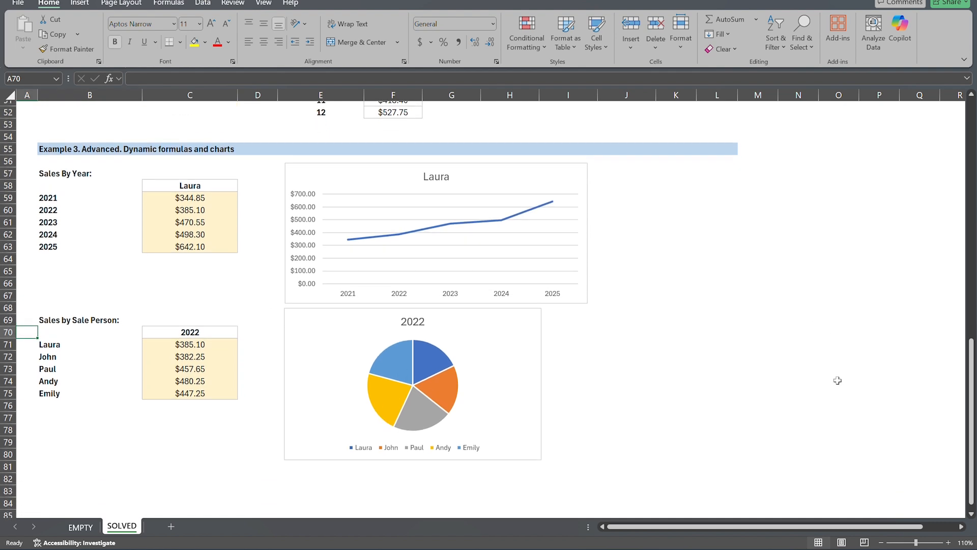